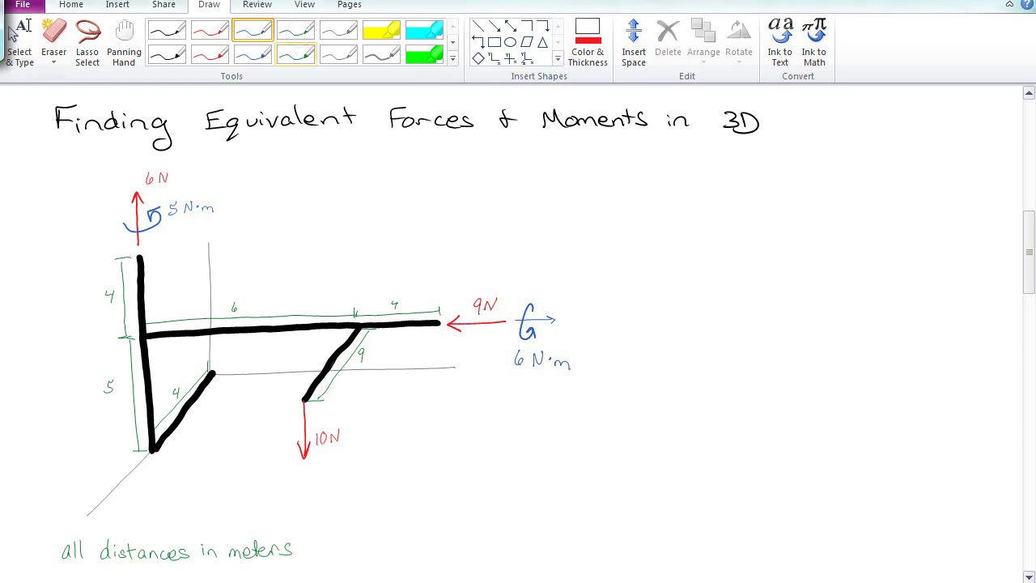
Step: Mark the lower-left member's free end with a green dot labelled A
click(296, 54)
click(215, 375)
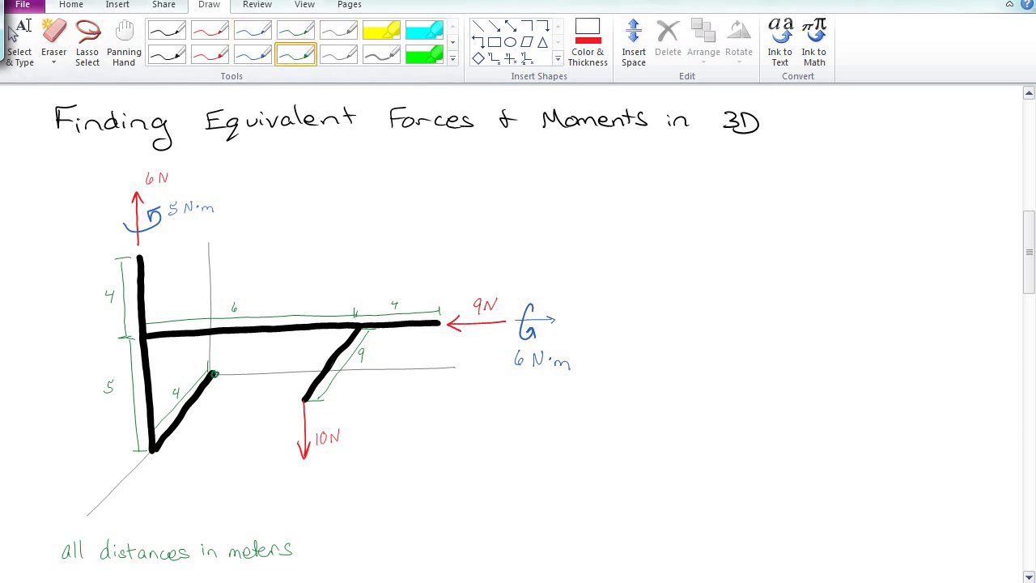
drag(215, 399, 225, 398)
click(166, 29)
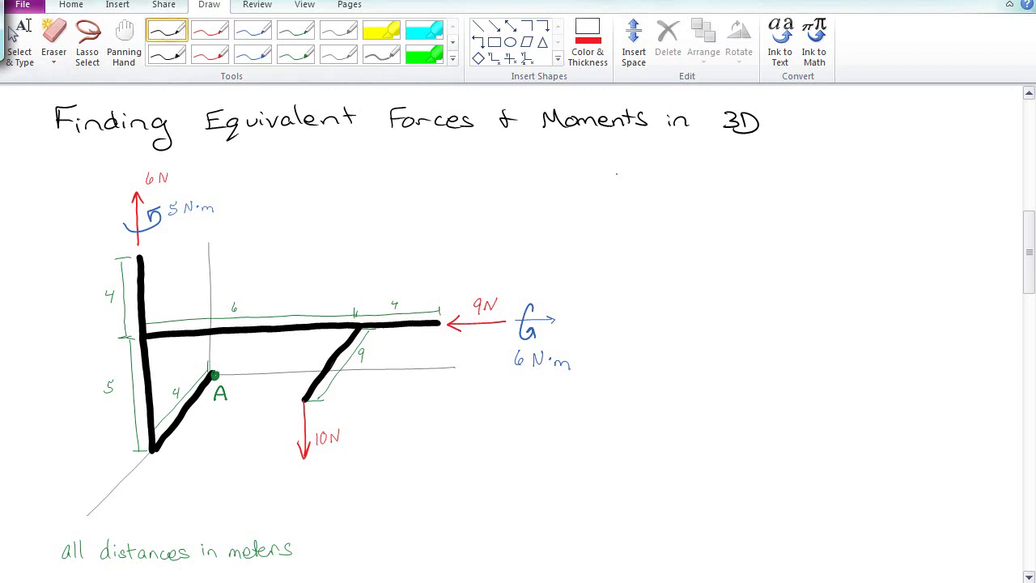
Step: Write the ΣF heading and the first force vector (0, 0, 6)
mouse_move(615, 179)
mouse_down()
mouse_move(608, 188)
mouse_move(621, 199)
mouse_up()
drag(620, 191, 632, 191)
mouse_move(681, 177)
mouse_down()
mouse_move(681, 194)
mouse_move(693, 182)
mouse_move(704, 194)
mouse_up()
drag(720, 183, 720, 183)
drag(731, 188, 739, 188)
drag(751, 177, 752, 192)
Step: Add the force vectors (0, -9, 0) and (0, 0, -10) beneath it
mouse_move(680, 208)
mouse_down()
mouse_move(679, 225)
mouse_move(695, 212)
mouse_up()
drag(701, 217, 720, 218)
drag(732, 210, 735, 225)
drag(751, 210, 758, 225)
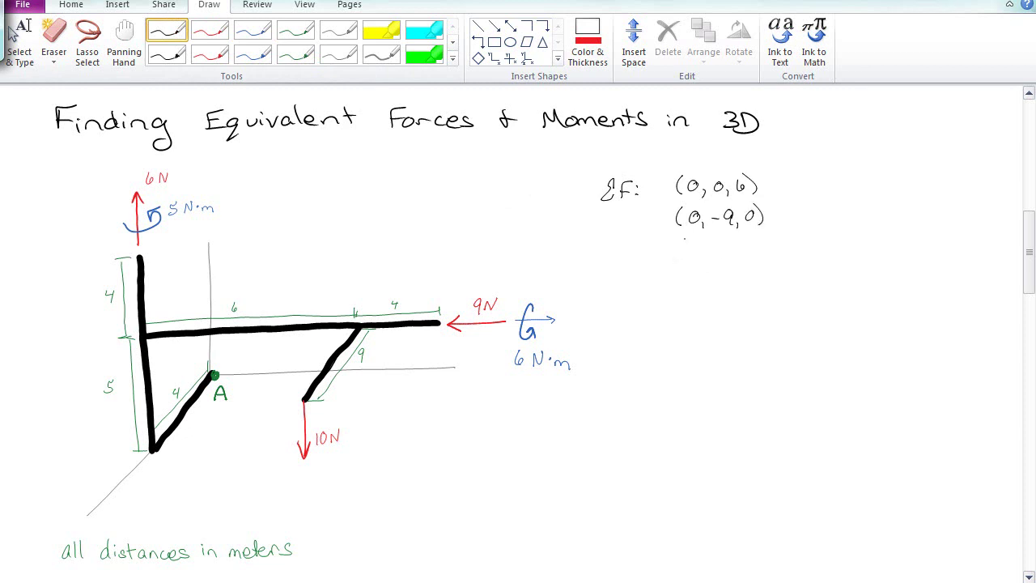
mouse_move(683, 240)
mouse_down()
mouse_move(680, 258)
mouse_move(692, 248)
mouse_move(698, 260)
mouse_up()
drag(717, 243, 755, 252)
drag(761, 235, 762, 256)
Step: Underline the three forces and write the resultant (0, -9, -4)
drag(662, 271, 773, 264)
mouse_move(681, 277)
mouse_down()
mouse_move(677, 297)
mouse_move(689, 284)
mouse_up()
mouse_move(702, 290)
mouse_down()
mouse_move(699, 300)
mouse_move(767, 294)
mouse_up()
drag(774, 275, 775, 298)
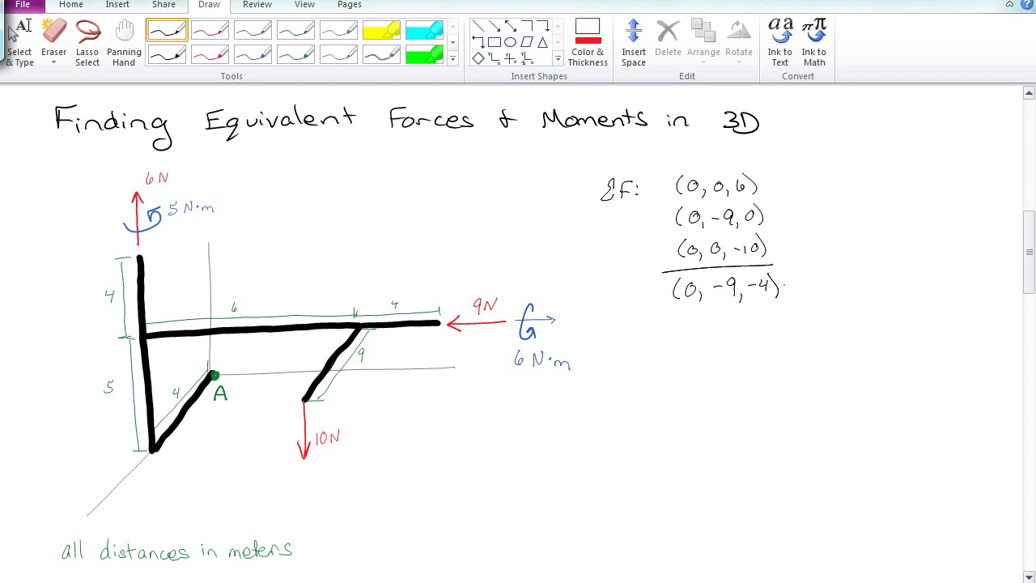
Step: Lasso the ΣF working, shrink it and move it to the page's top-right corner
click(87, 42)
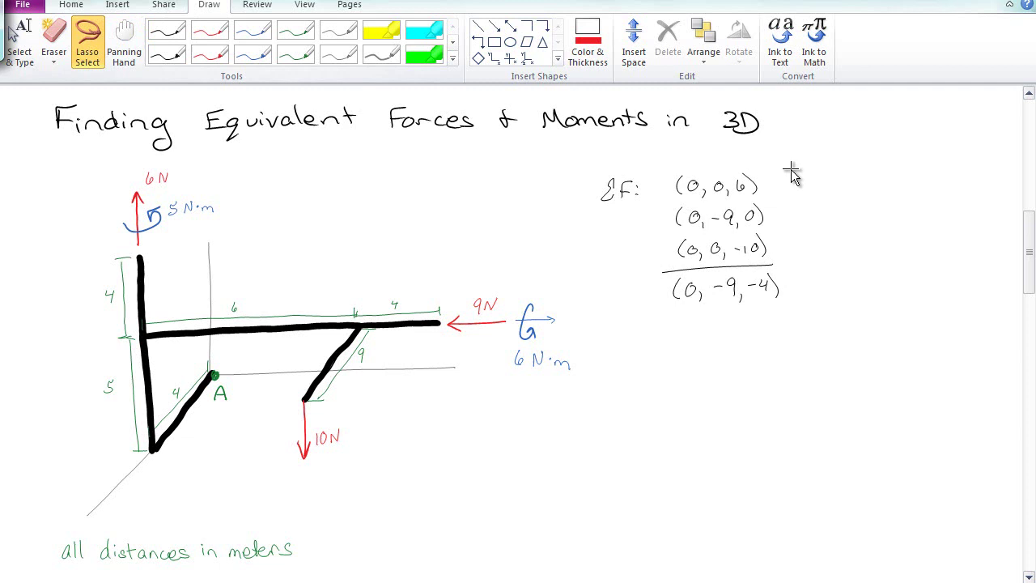
mouse_move(793, 173)
mouse_down()
mouse_move(728, 162)
mouse_move(555, 230)
mouse_move(793, 365)
mouse_move(818, 168)
mouse_move(698, 212)
mouse_up()
drag(665, 263, 924, 151)
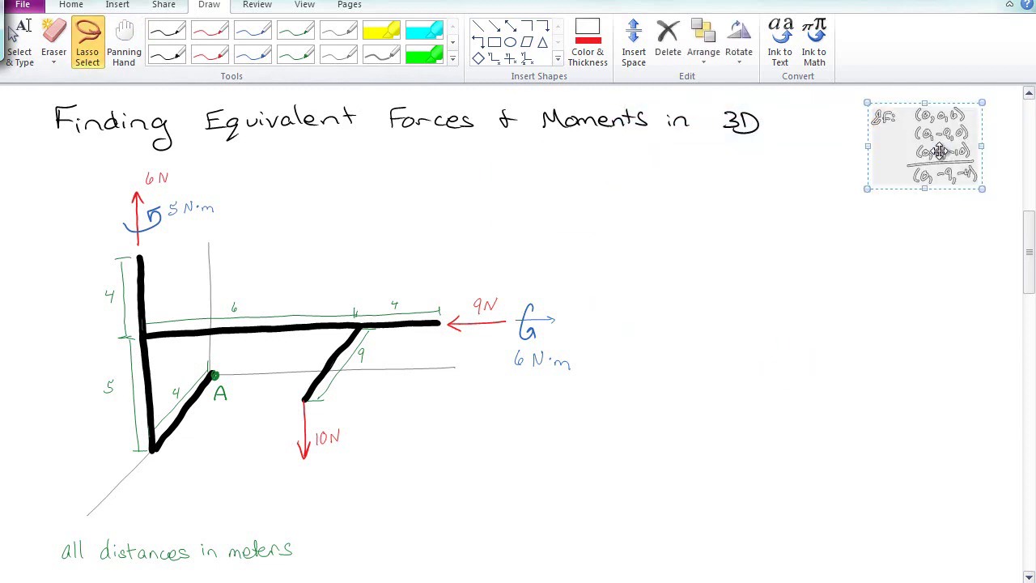
click(166, 29)
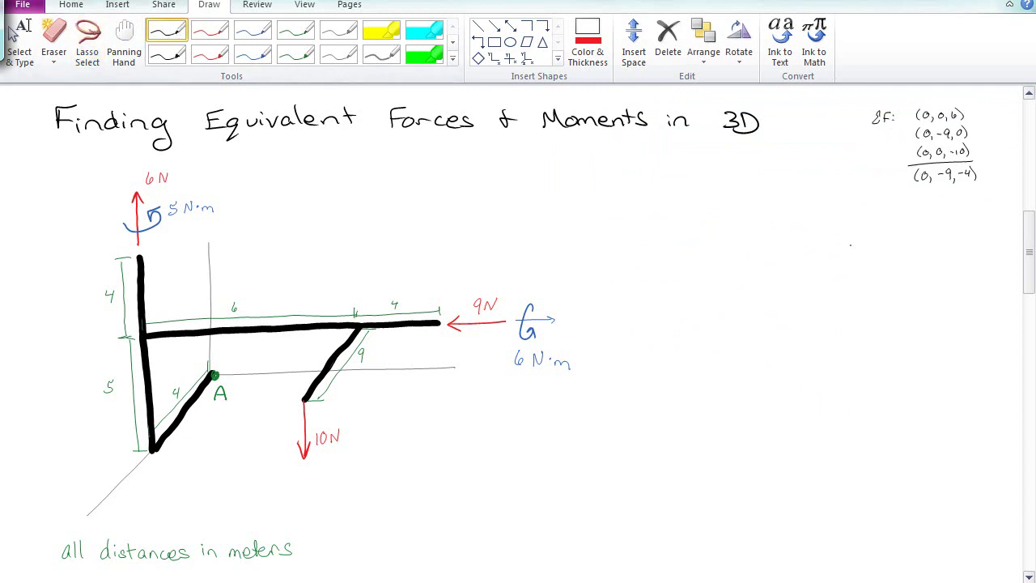
Step: Write the ΣM heading and the first moment (0, 0, 5), circling the 5 N·m moment
click(296, 54)
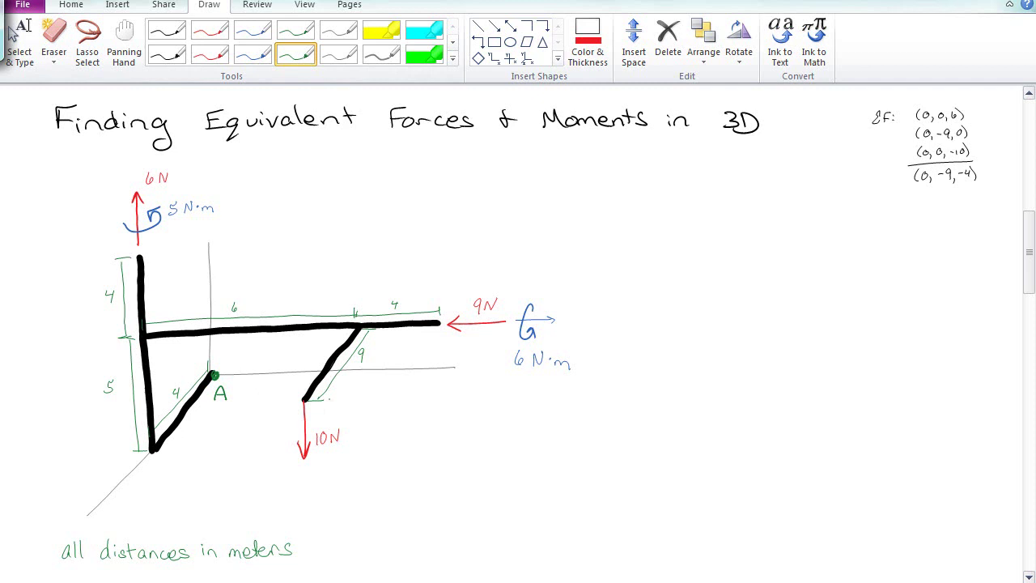
click(167, 31)
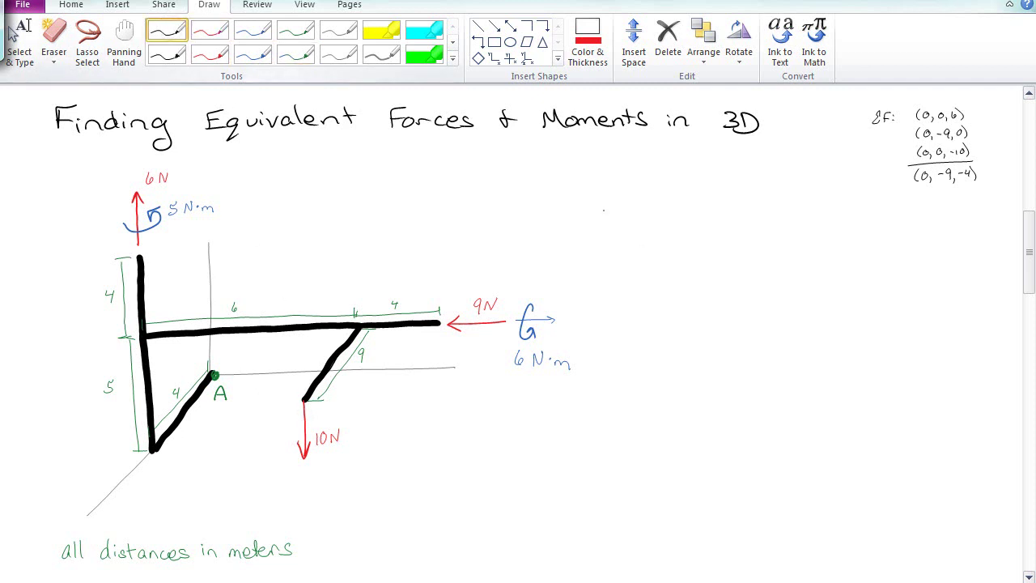
mouse_move(553, 181)
mouse_down()
mouse_move(554, 201)
mouse_move(570, 183)
mouse_move(571, 200)
mouse_up()
click(581, 185)
click(580, 193)
mouse_move(240, 188)
mouse_down()
mouse_move(219, 235)
mouse_move(259, 189)
mouse_up()
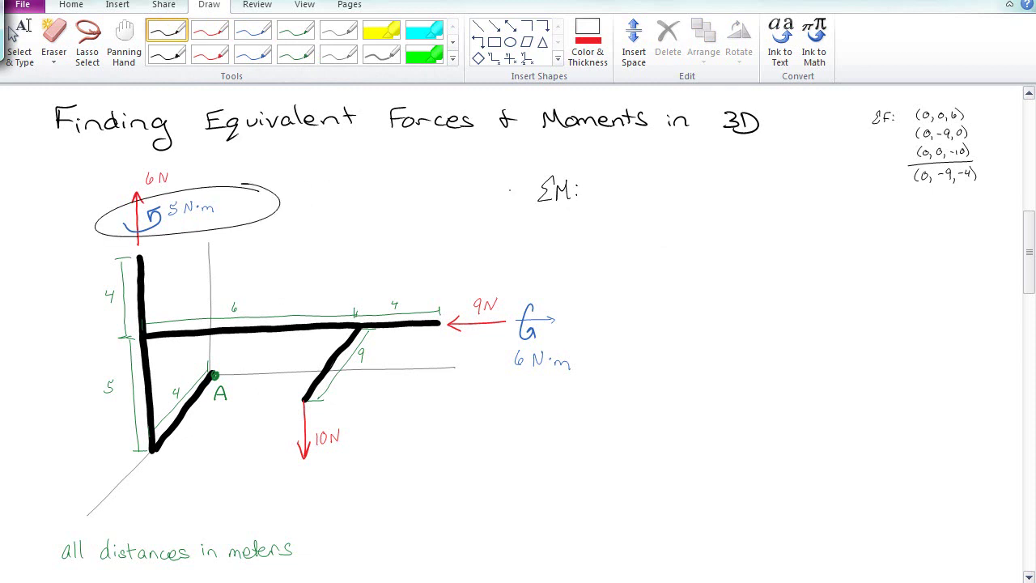
mouse_move(608, 178)
mouse_down()
mouse_move(605, 197)
mouse_move(617, 186)
mouse_up()
mouse_move(626, 190)
mouse_down()
mouse_move(624, 198)
mouse_move(640, 184)
mouse_up()
mouse_move(649, 190)
mouse_down()
mouse_move(671, 181)
mouse_move(664, 194)
mouse_up()
drag(680, 172, 681, 194)
Step: Circle the 6 N·m moment, add (0, 6, 0) to ΣM, then erase the circles
mouse_move(566, 275)
mouse_down()
mouse_move(530, 395)
mouse_move(580, 286)
mouse_up()
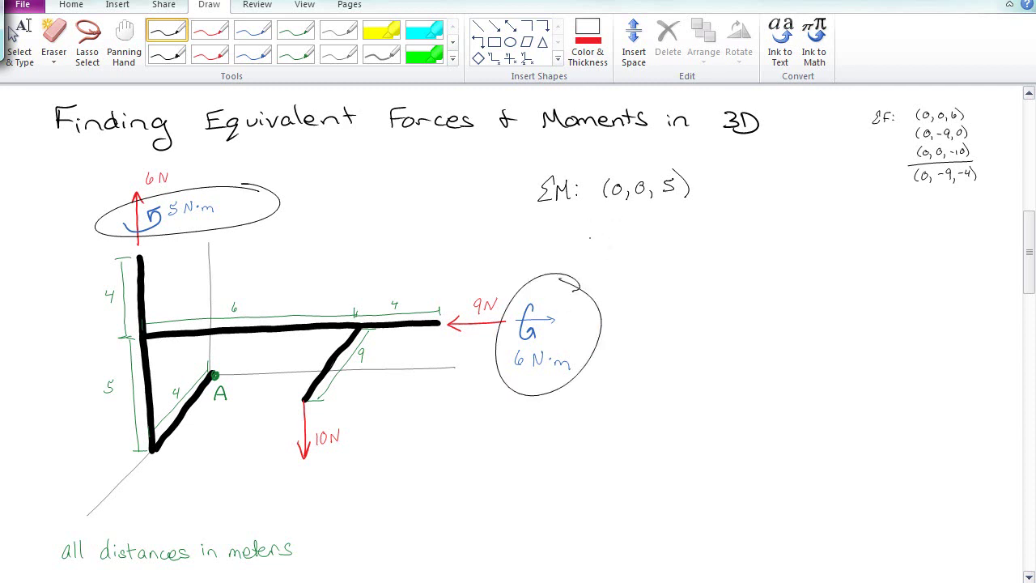
mouse_move(606, 214)
mouse_down()
mouse_move(602, 233)
mouse_move(614, 220)
mouse_up()
drag(623, 227, 665, 217)
drag(683, 210, 685, 228)
click(597, 296)
click(279, 201)
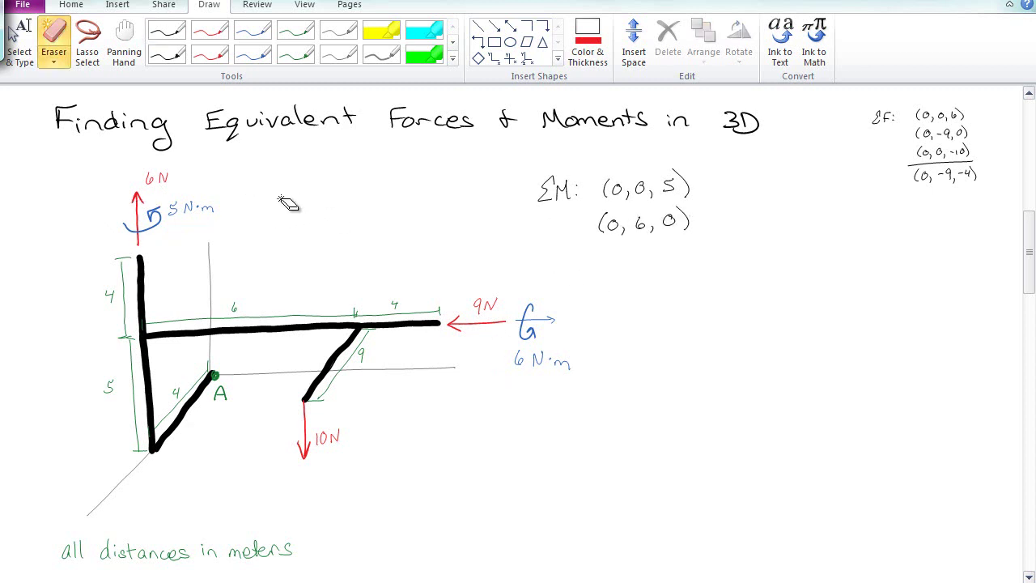
click(381, 30)
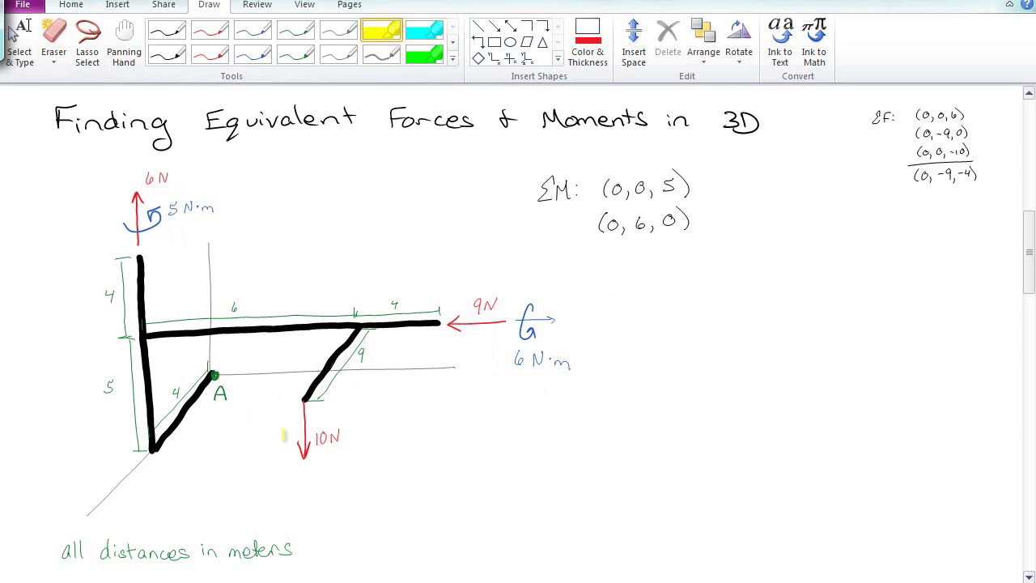
mouse_move(215, 374)
mouse_down()
mouse_move(437, 323)
mouse_move(435, 355)
mouse_move(425, 322)
mouse_move(435, 352)
mouse_up()
drag(234, 372, 202, 375)
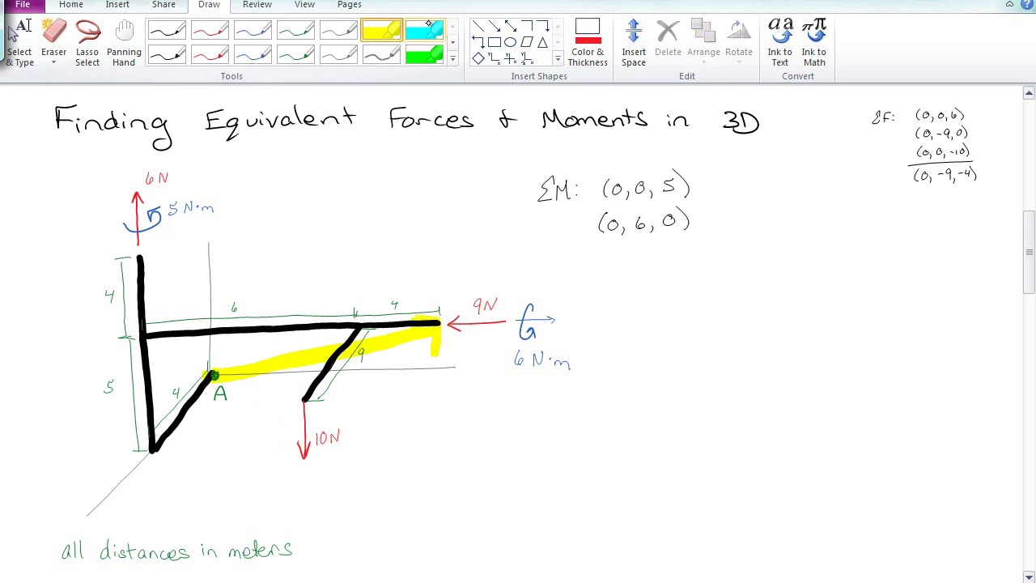
click(424, 31)
mouse_move(508, 311)
mouse_down()
mouse_move(472, 295)
mouse_move(469, 348)
mouse_move(480, 352)
mouse_up()
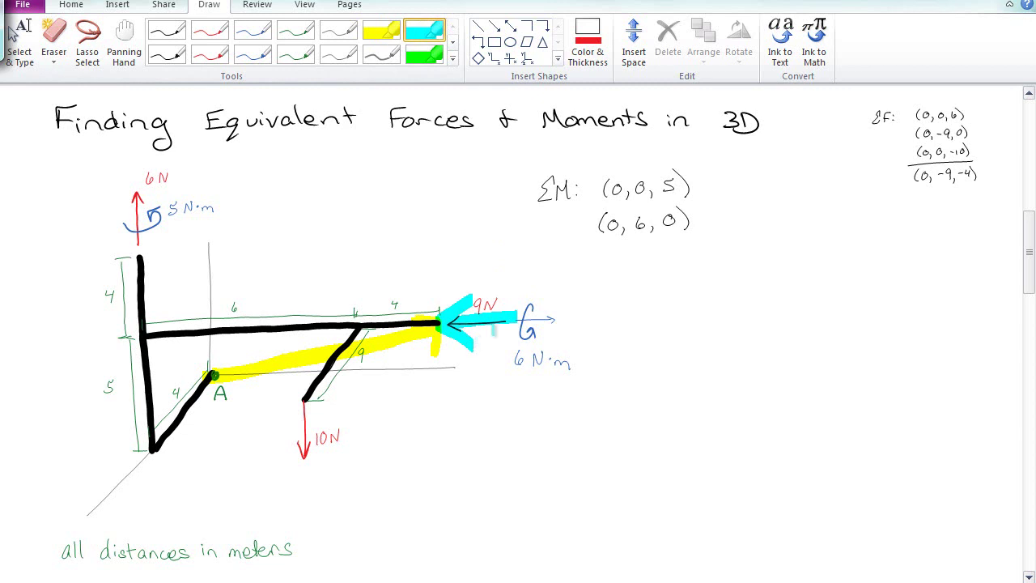
click(381, 31)
mouse_move(358, 184)
mouse_down()
mouse_move(359, 202)
mouse_move(328, 212)
mouse_up()
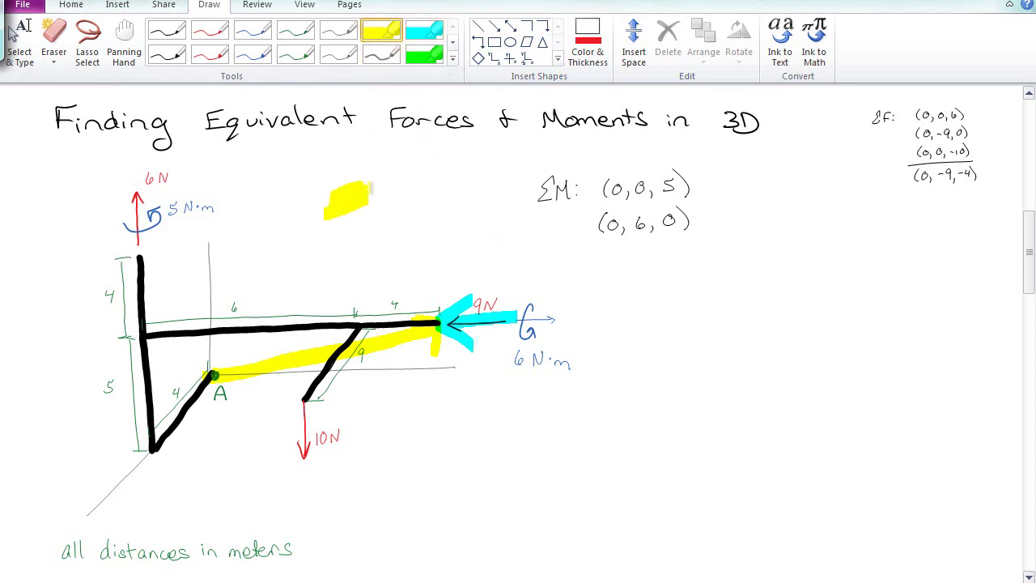
click(166, 31)
drag(382, 189, 395, 202)
mouse_move(395, 189)
mouse_down()
mouse_move(382, 203)
mouse_move(405, 199)
mouse_move(408, 217)
mouse_move(437, 223)
mouse_up()
click(424, 30)
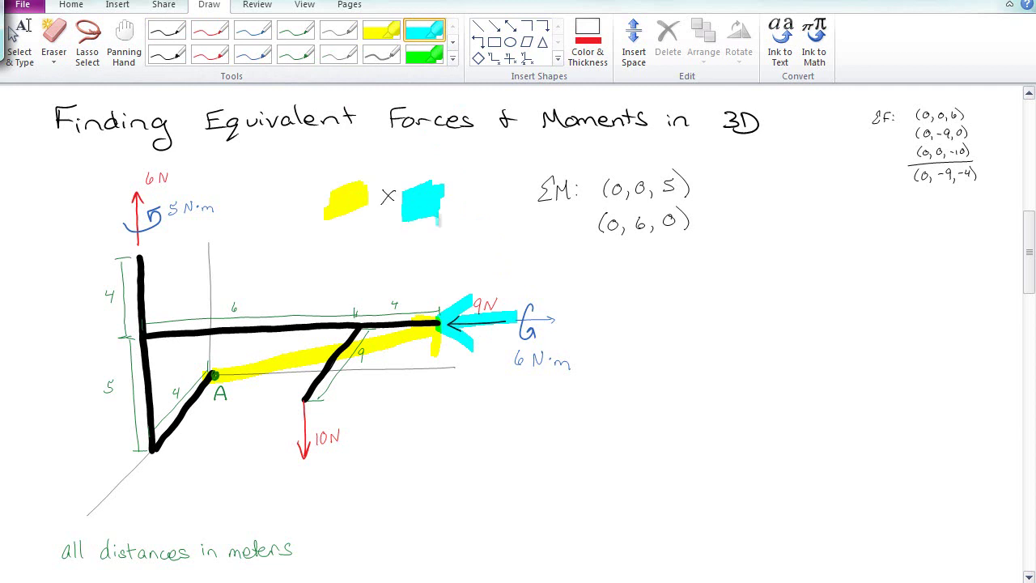
click(53, 41)
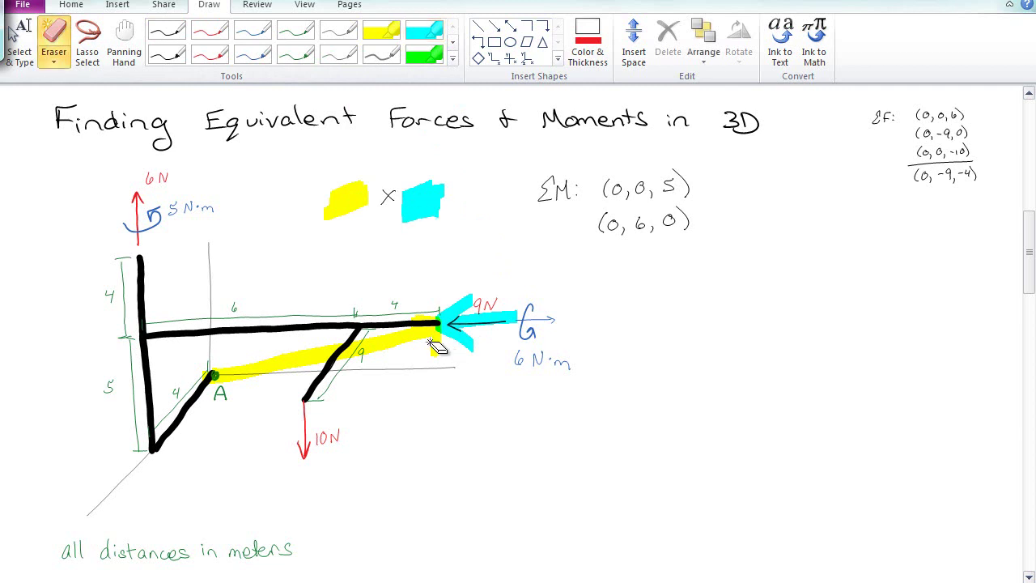
click(457, 306)
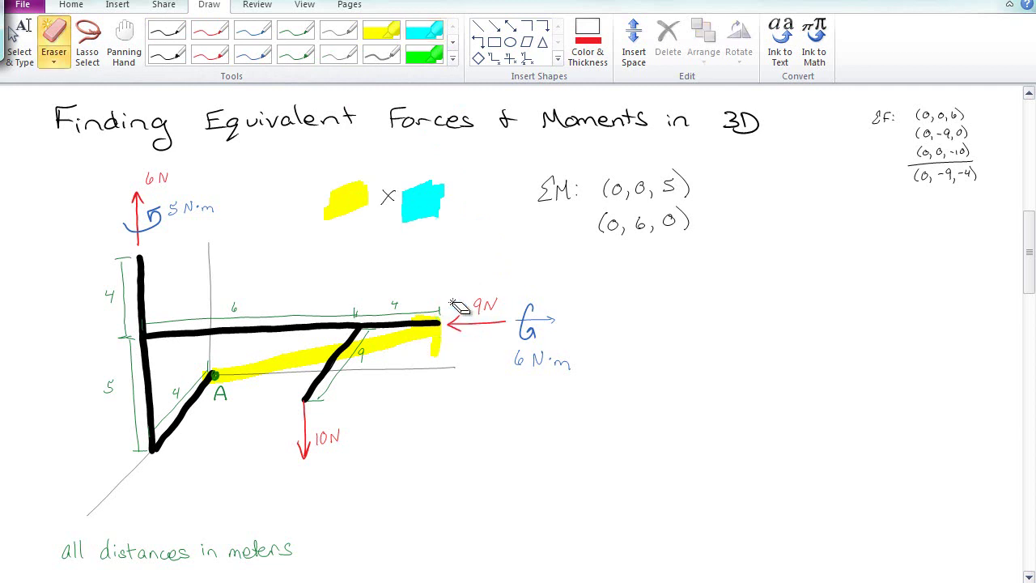
click(414, 349)
drag(437, 206, 401, 218)
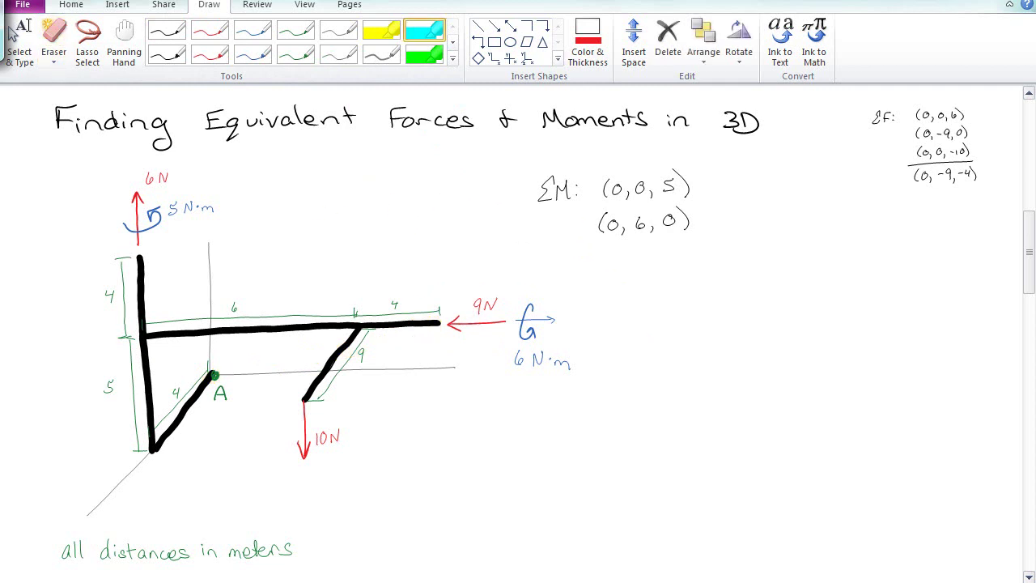
Step: Label points B, C and D on the diagram in green
click(294, 53)
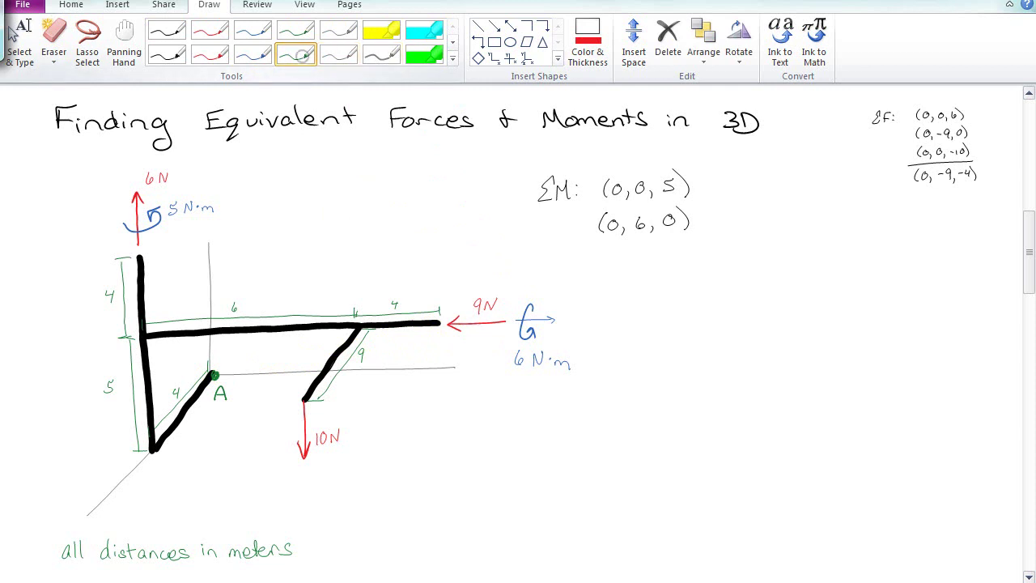
drag(430, 322, 442, 345)
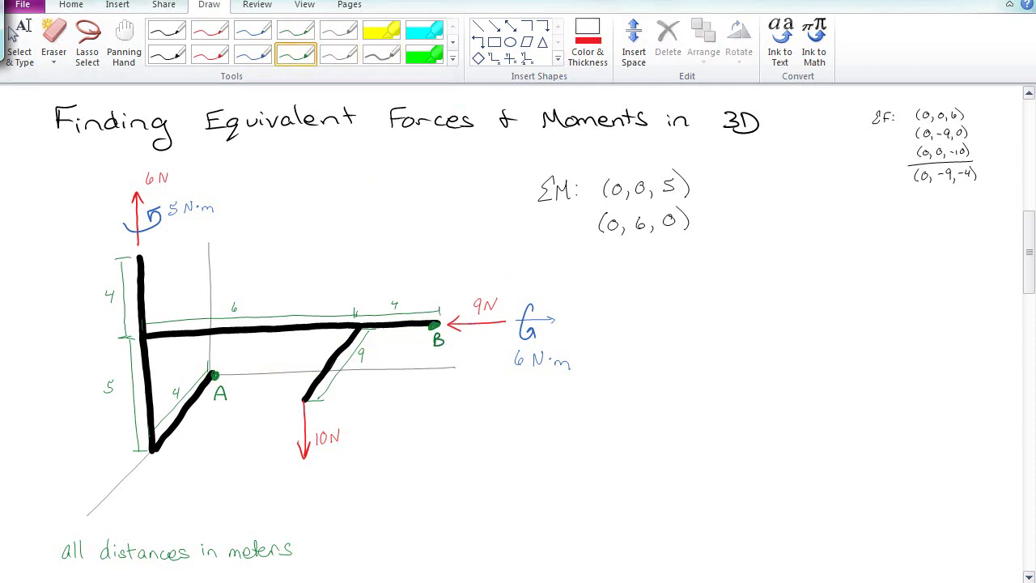
drag(303, 397, 293, 413)
drag(137, 255, 154, 257)
Step: Write r_AB =, r_AC = and r_AD = below the diagram in black
click(167, 30)
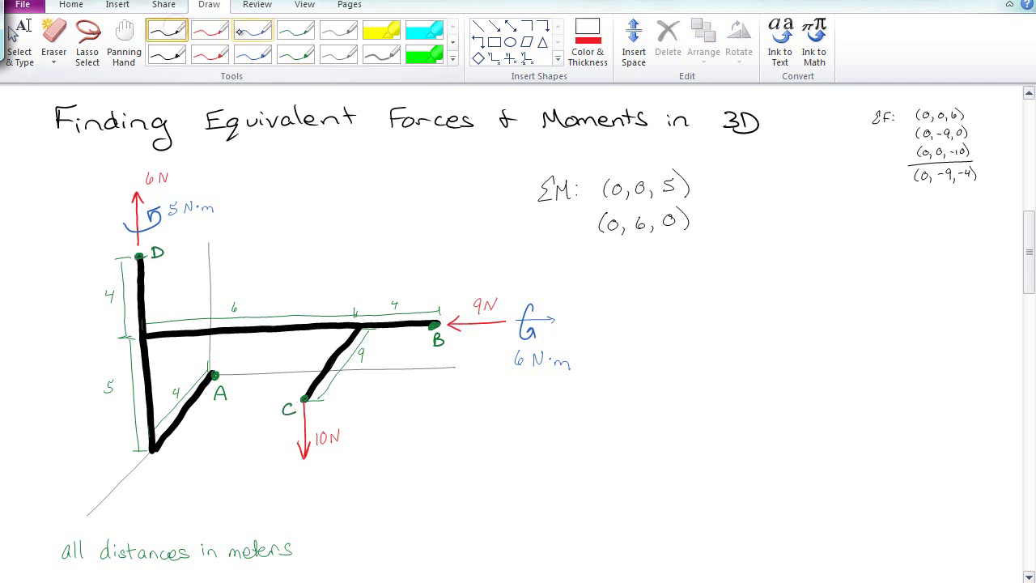
mouse_move(424, 442)
mouse_down()
mouse_move(436, 444)
mouse_move(434, 431)
mouse_move(444, 462)
mouse_move(454, 455)
mouse_move(437, 479)
mouse_move(443, 503)
mouse_move(454, 503)
mouse_move(439, 523)
mouse_move(441, 514)
mouse_move(447, 533)
mouse_up()
drag(452, 537, 452, 530)
mouse_move(453, 529)
mouse_down()
mouse_move(473, 521)
mouse_move(473, 488)
mouse_up()
drag(465, 494, 474, 492)
drag(465, 441, 472, 440)
drag(465, 446, 474, 446)
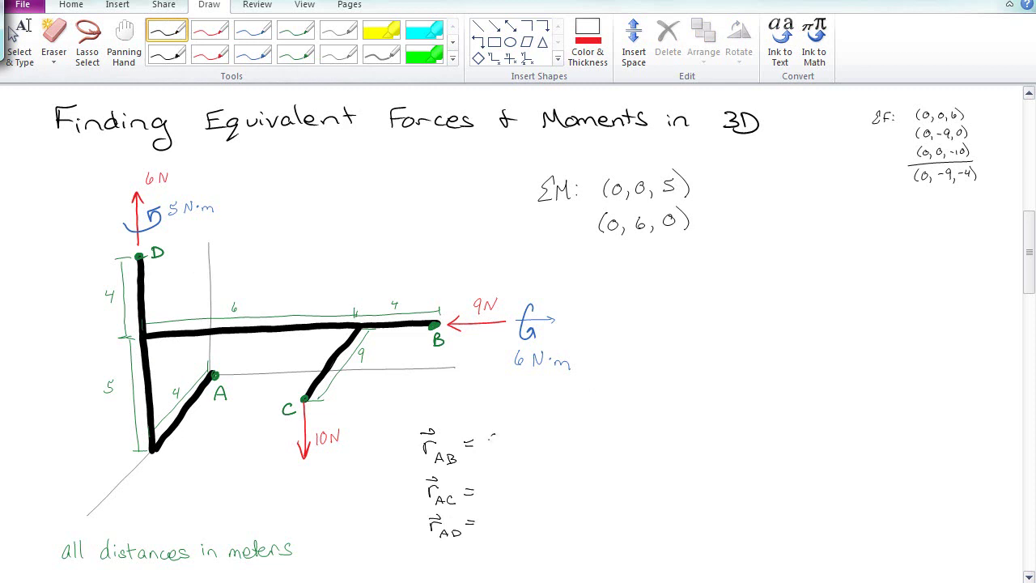
Step: Write brackets for r_AB's components and trace the route from A to B
drag(494, 435, 492, 452)
drag(658, 432, 660, 454)
drag(242, 347, 214, 374)
drag(153, 364, 155, 434)
mouse_move(430, 323)
mouse_down()
mouse_move(460, 323)
mouse_move(484, 236)
mouse_move(513, 236)
mouse_up()
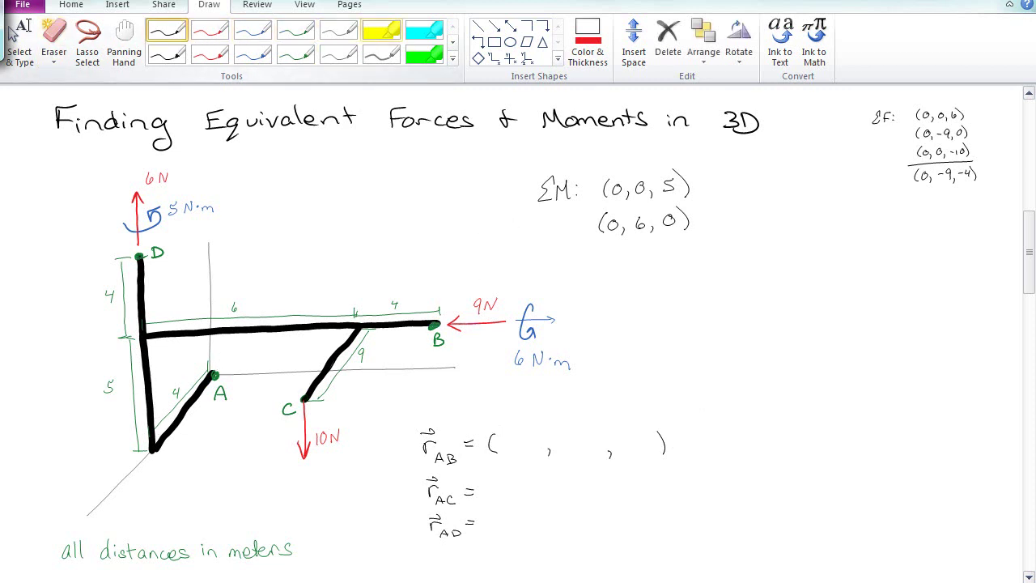
Step: Highlight the A-to-B path in yellow, down to the base and out to B
click(381, 30)
mouse_move(215, 371)
mouse_down()
mouse_move(153, 462)
mouse_move(131, 340)
mouse_move(139, 452)
mouse_up()
mouse_move(133, 396)
mouse_down()
mouse_move(131, 327)
mouse_move(437, 308)
mouse_move(480, 208)
mouse_up()
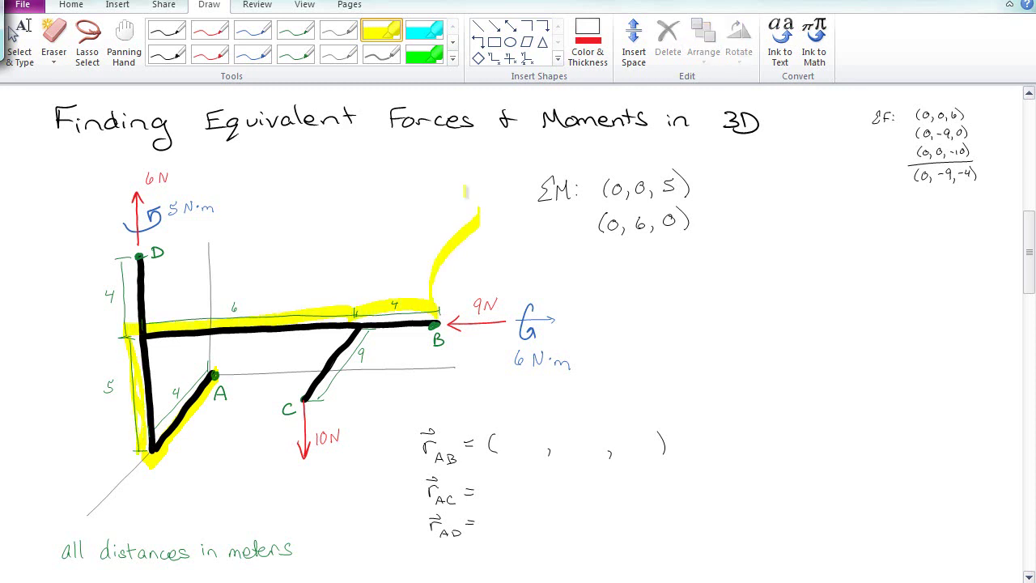
click(166, 31)
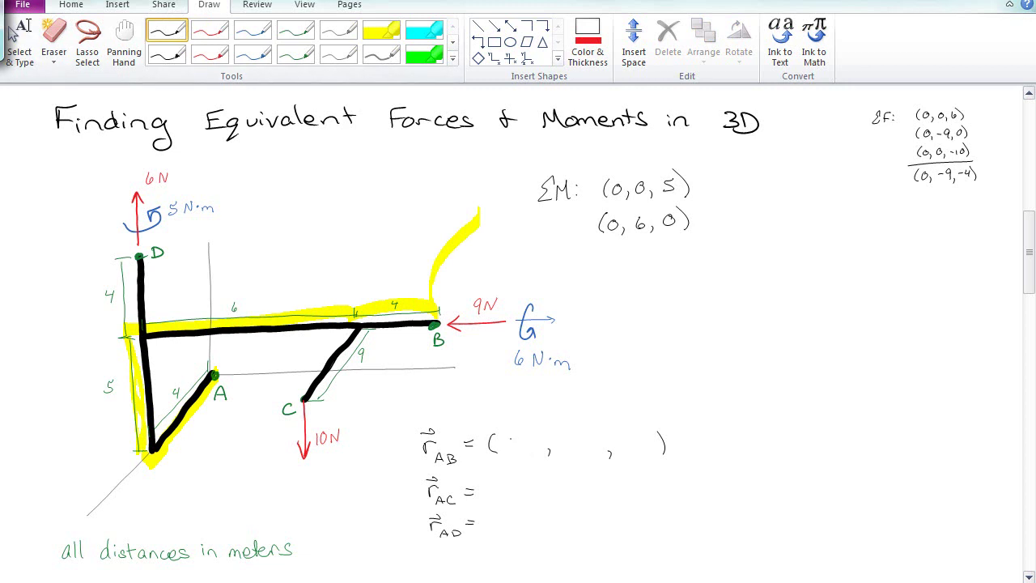
Step: Fill in r_AB = (4, 6+4, 5) = (4, 10, 5) and erase the stray mark and highlighting
drag(510, 440, 517, 448)
drag(514, 438, 515, 452)
mouse_move(632, 433)
mouse_down()
mouse_move(621, 449)
mouse_move(563, 444)
mouse_move(595, 453)
mouse_up()
drag(671, 436, 681, 436)
drag(671, 442, 710, 445)
drag(718, 441, 727, 444)
mouse_move(737, 430)
mouse_down()
mouse_move(734, 443)
mouse_move(757, 441)
mouse_up()
drag(769, 417, 770, 444)
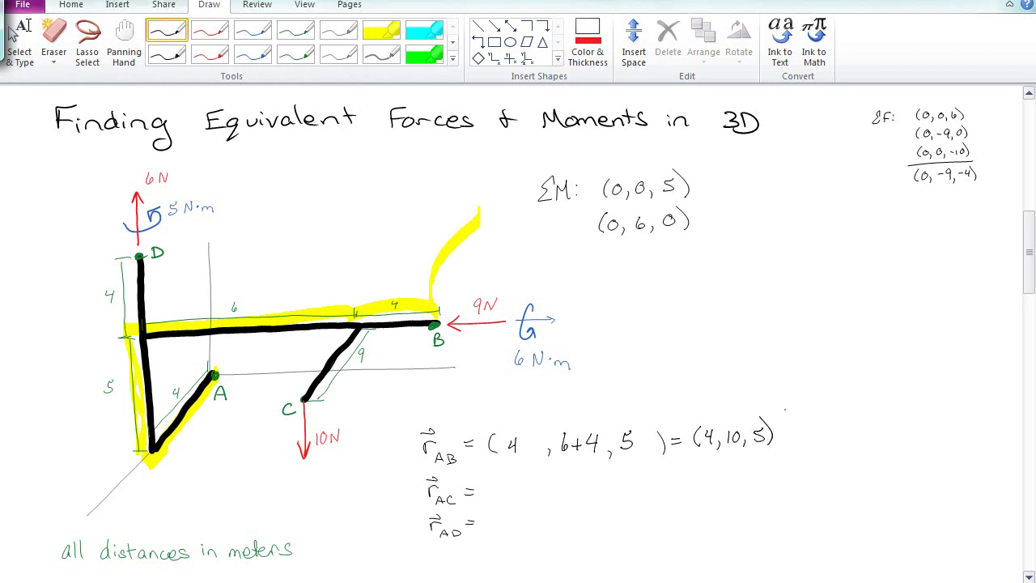
drag(615, 450, 633, 463)
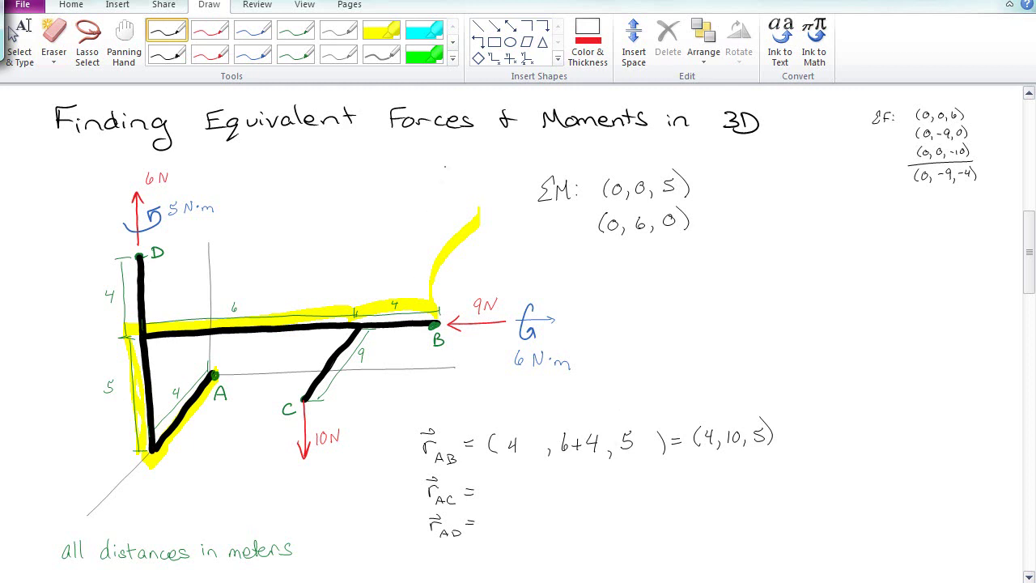
drag(162, 322, 135, 364)
Step: Highlight the path from A down to the base toward C in yellow
click(381, 30)
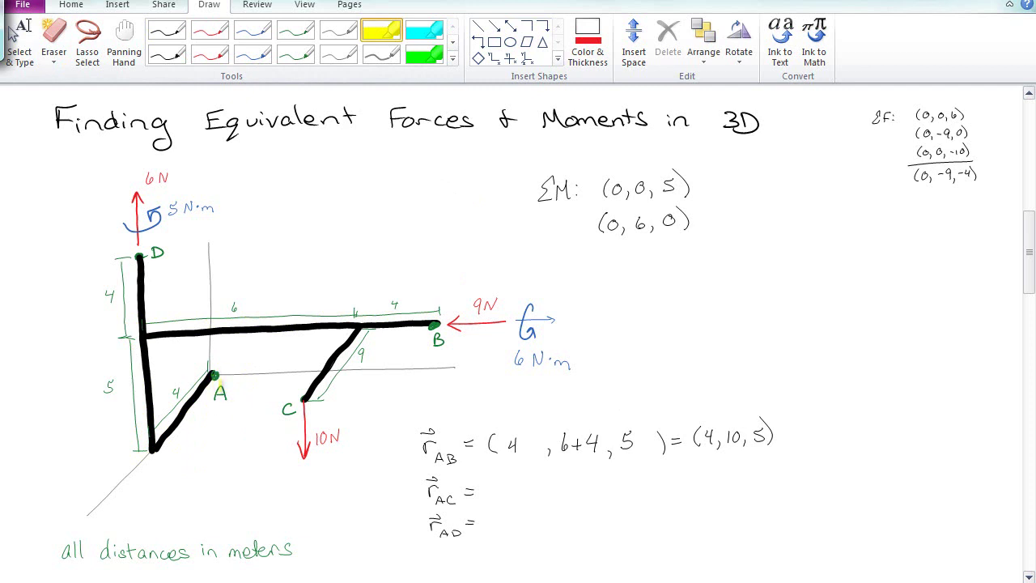
mouse_move(215, 375)
mouse_down()
mouse_move(156, 437)
mouse_move(133, 332)
mouse_move(353, 309)
mouse_move(360, 319)
mouse_move(312, 396)
mouse_move(270, 418)
mouse_move(258, 444)
mouse_up()
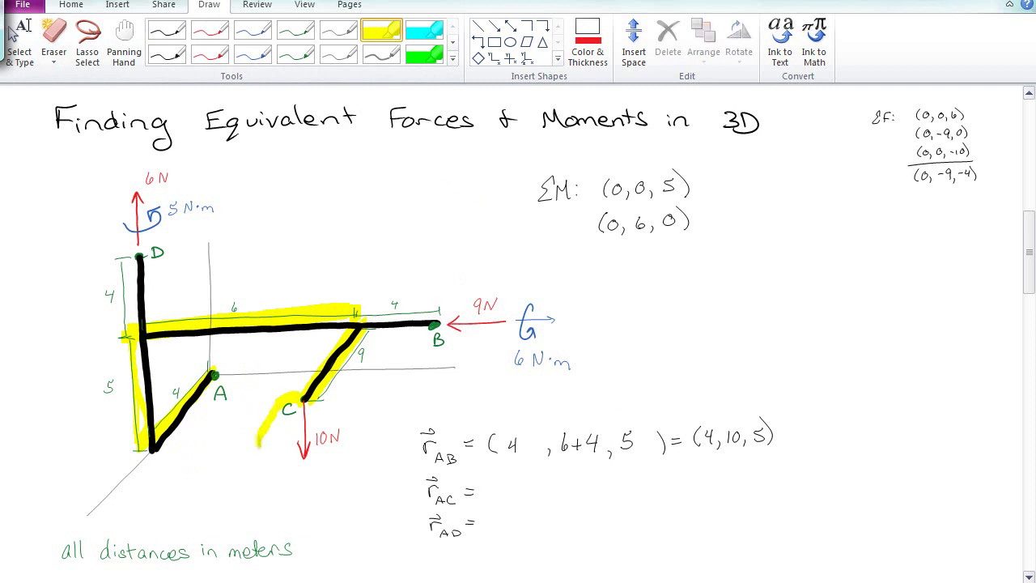
drag(494, 473, 493, 484)
click(166, 30)
drag(489, 476, 494, 505)
Step: Write r_AC = (4+9, 6, 5) = (13, 6, 5) and erase the yellow highlighting on the frame
mouse_move(557, 495)
mouse_down()
mouse_move(555, 505)
mouse_move(608, 506)
mouse_up()
drag(647, 474, 652, 496)
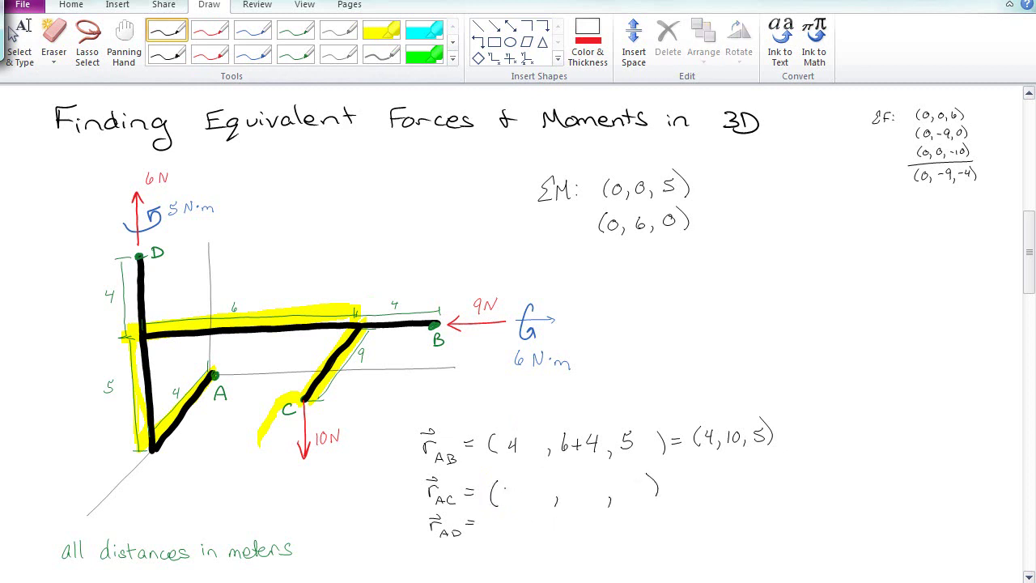
drag(510, 484, 513, 503)
mouse_move(631, 484)
mouse_down()
mouse_move(618, 500)
mouse_move(534, 494)
mouse_up()
mouse_move(530, 487)
mouse_down()
mouse_move(530, 501)
mouse_move(542, 490)
mouse_move(546, 502)
mouse_up()
drag(699, 476, 695, 490)
mouse_move(706, 478)
mouse_down()
mouse_move(738, 476)
mouse_move(738, 487)
mouse_move(763, 482)
mouse_move(761, 458)
mouse_move(769, 486)
mouse_up()
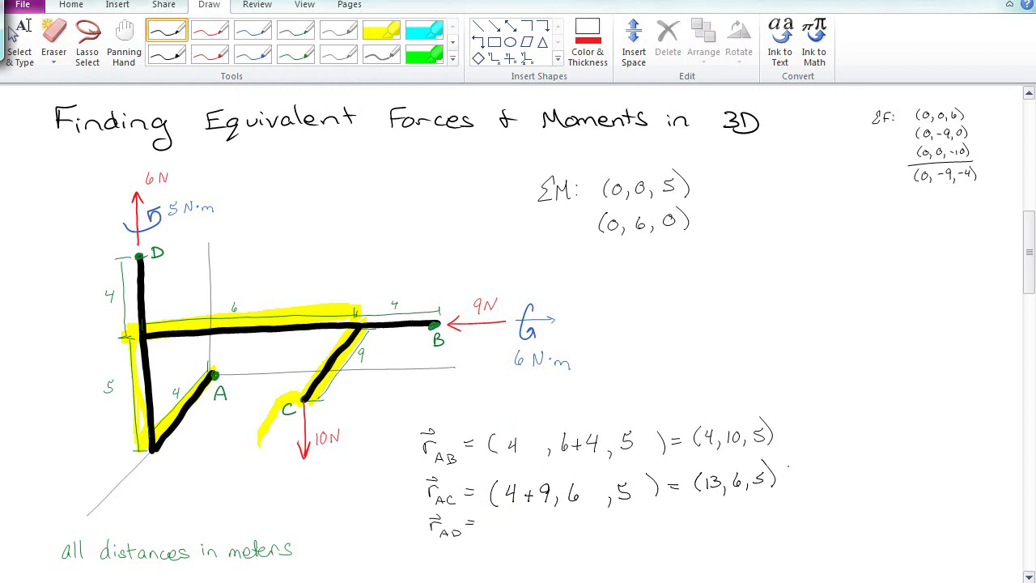
drag(257, 441, 144, 340)
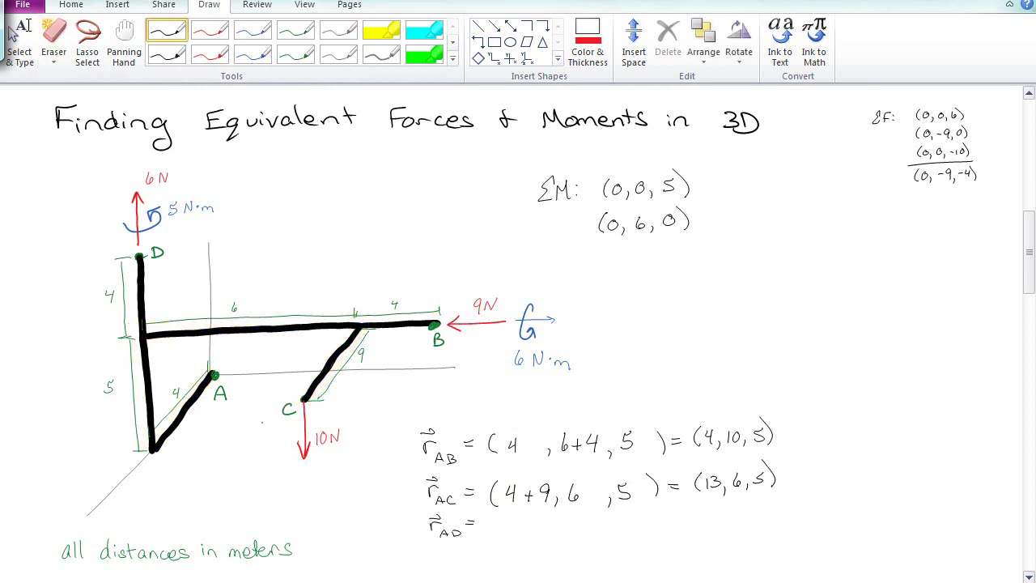
Step: Highlight the path from A up to D in yellow
click(381, 31)
mouse_move(214, 373)
mouse_down()
mouse_move(149, 447)
mouse_move(130, 281)
mouse_move(174, 232)
mouse_up()
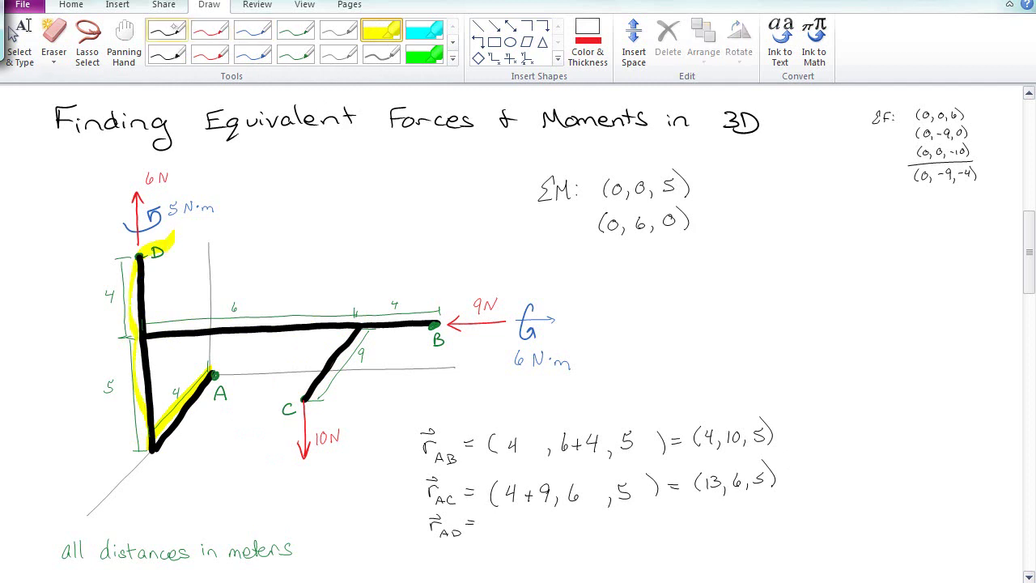
click(166, 31)
Step: Write r_AD = (4, , 5+4) = (4, 0, 9) and add a plus before (0, 6, 0) in ΣM
drag(545, 528, 544, 539)
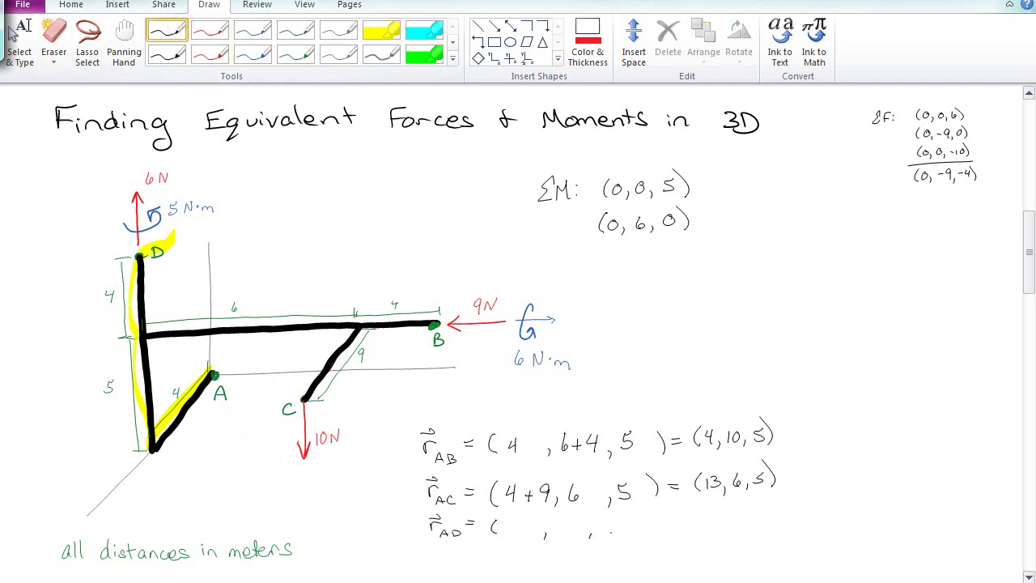
drag(633, 520, 643, 534)
drag(520, 520, 523, 534)
mouse_move(643, 510)
mouse_down()
mouse_move(639, 535)
mouse_move(608, 534)
mouse_move(660, 532)
mouse_up()
drag(672, 518, 684, 519)
drag(673, 523, 718, 526)
drag(727, 522, 745, 514)
drag(752, 521, 773, 527)
mouse_move(582, 225)
mouse_down()
mouse_move(596, 225)
mouse_move(589, 233)
mouse_up()
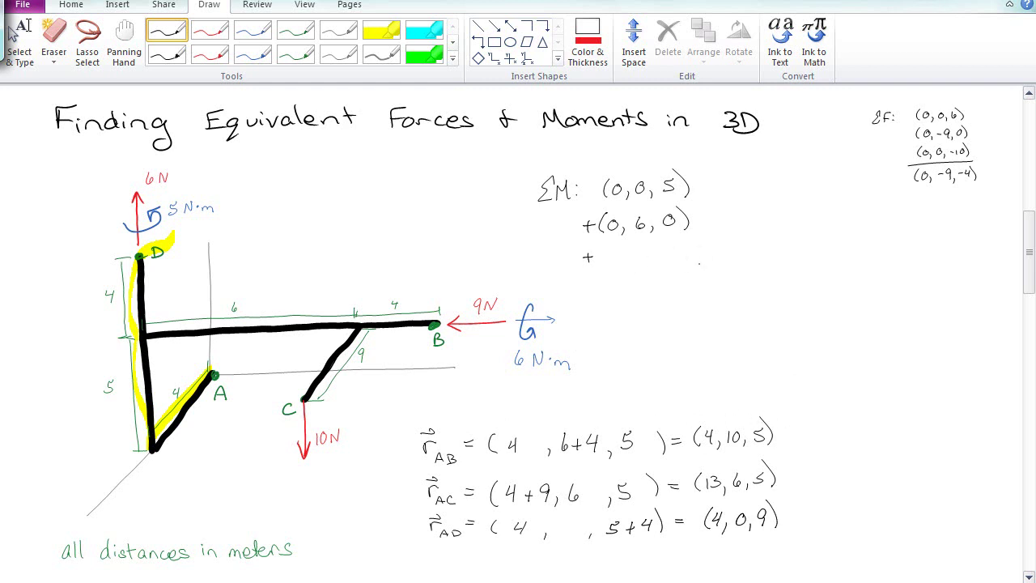
Step: Add the r_AB × (0, -9, 0) term to the ΣM sum
mouse_move(616, 259)
mouse_down()
mouse_move(626, 251)
mouse_move(646, 278)
mouse_move(668, 268)
mouse_up()
mouse_move(668, 256)
mouse_down()
mouse_move(658, 268)
mouse_move(693, 269)
mouse_move(707, 251)
mouse_up()
mouse_move(720, 259)
mouse_down()
mouse_move(717, 267)
mouse_move(733, 257)
mouse_up()
drag(747, 250, 745, 265)
drag(754, 261, 765, 253)
drag(772, 248, 773, 265)
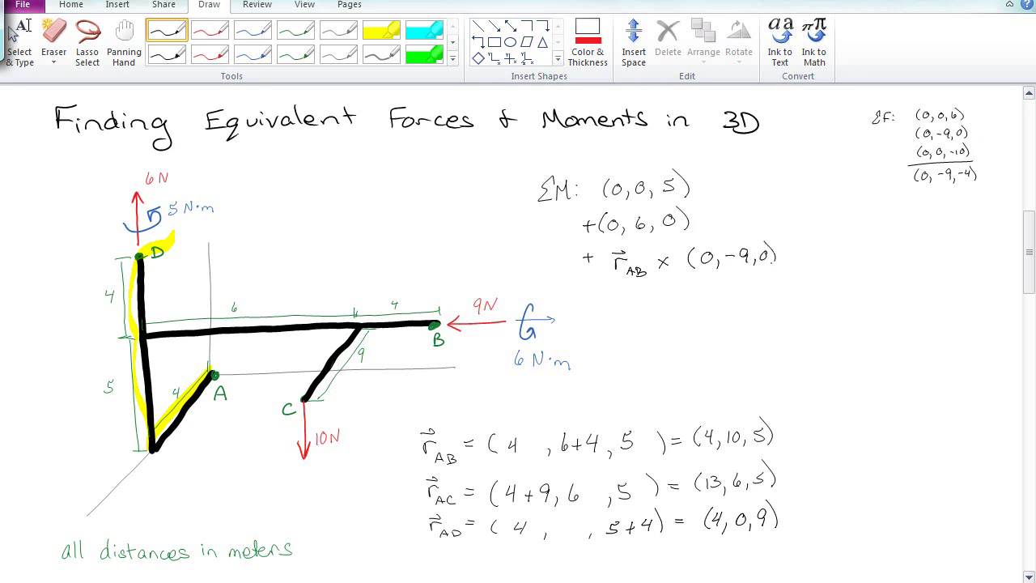
Step: Add the r_AC × (0, 0, -10) term, circling the 10 N force at C
mouse_move(583, 304)
mouse_down()
mouse_move(599, 304)
mouse_move(593, 312)
mouse_up()
drag(614, 304, 626, 302)
mouse_move(615, 294)
mouse_down()
mouse_move(628, 292)
mouse_move(633, 320)
mouse_move(670, 309)
mouse_up()
mouse_move(670, 299)
mouse_down()
mouse_move(660, 308)
mouse_move(690, 311)
mouse_up()
mouse_move(363, 419)
mouse_down()
mouse_move(340, 398)
mouse_move(374, 402)
mouse_up()
drag(707, 293, 762, 296)
mouse_move(768, 288)
mouse_down()
mouse_move(768, 301)
mouse_move(773, 292)
mouse_up()
drag(778, 283, 779, 306)
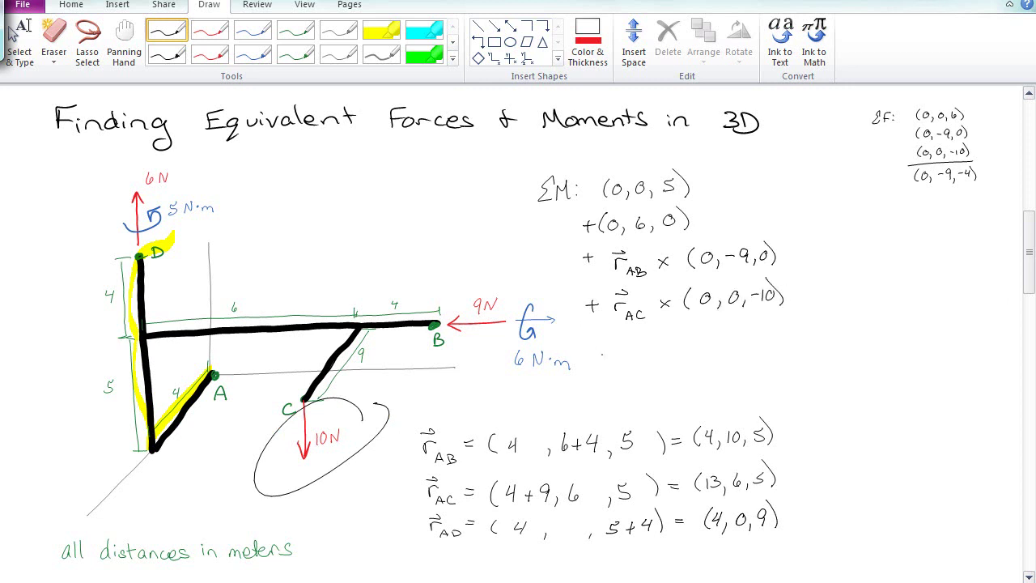
Step: Add the r_AD × (0, 0, 6) term, circling the 6 N force and moment at D
mouse_move(592, 346)
mouse_down()
mouse_move(605, 347)
mouse_move(600, 356)
mouse_up()
mouse_move(616, 355)
mouse_down()
mouse_move(628, 336)
mouse_move(638, 361)
mouse_move(665, 355)
mouse_up()
drag(665, 346, 654, 355)
mouse_move(253, 207)
mouse_down()
mouse_move(210, 161)
mouse_move(139, 161)
mouse_move(109, 244)
mouse_move(149, 209)
mouse_move(223, 191)
mouse_move(232, 172)
mouse_move(201, 162)
mouse_up()
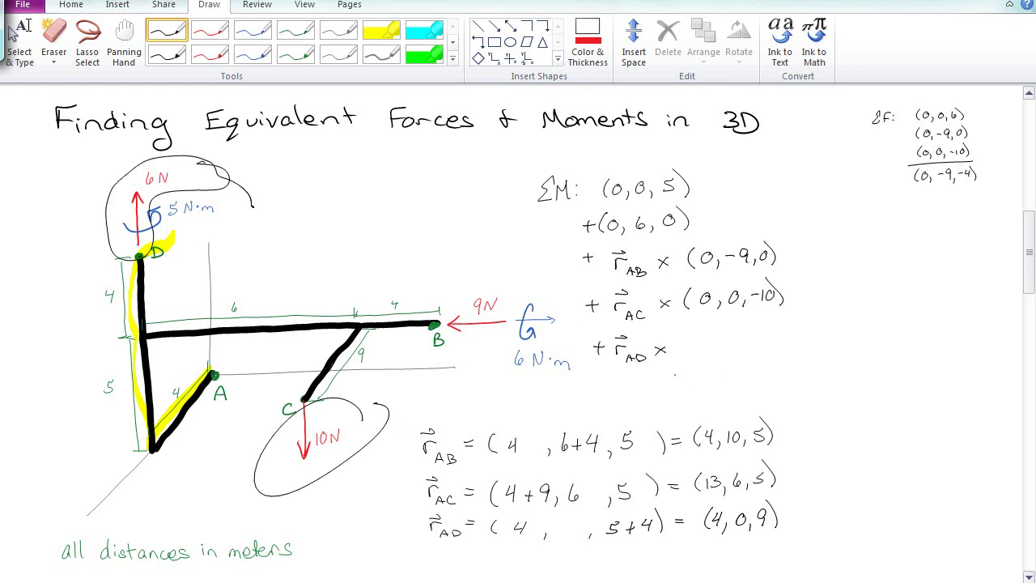
drag(689, 337, 687, 353)
drag(700, 339, 723, 334)
drag(730, 343, 751, 351)
click(778, 321)
Step: Lasso the ΣF column with its label and move it to the bottom right
click(87, 53)
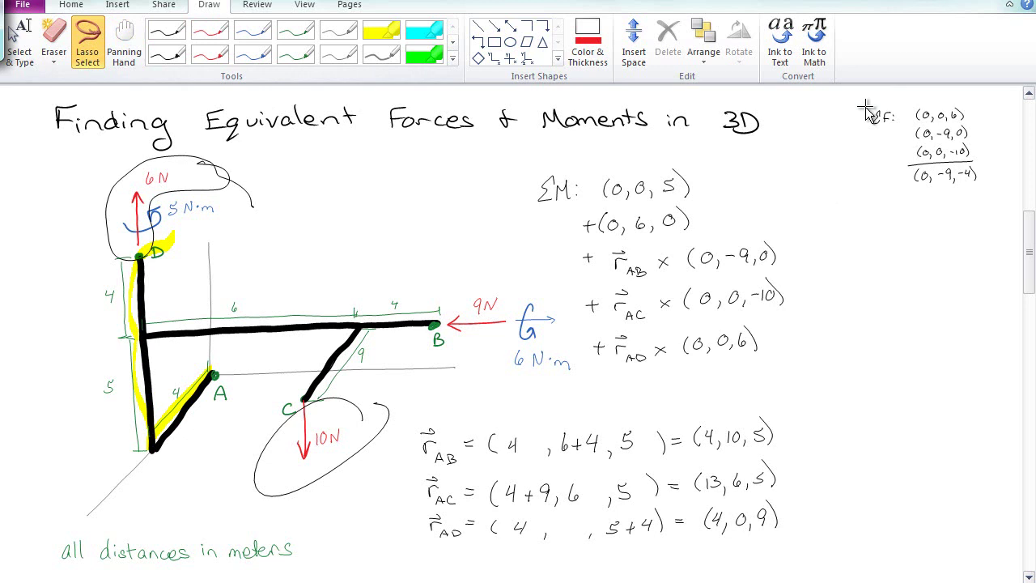
mouse_move(864, 113)
mouse_down()
mouse_move(999, 178)
mouse_move(967, 131)
mouse_move(991, 121)
mouse_up()
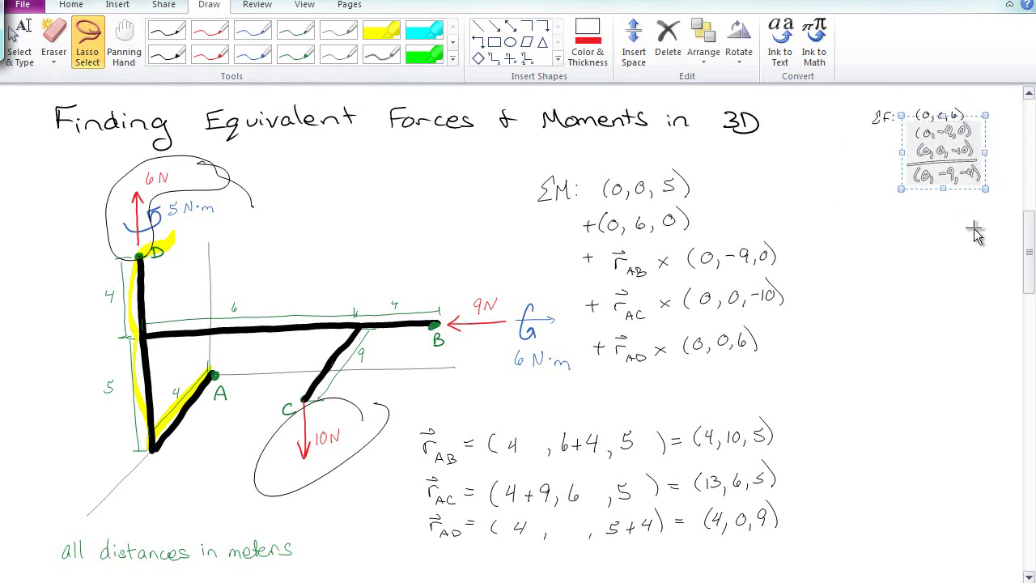
mouse_move(927, 99)
mouse_down()
mouse_move(880, 99)
mouse_move(1000, 153)
mouse_move(927, 101)
mouse_up()
mouse_move(927, 160)
mouse_down()
mouse_move(967, 379)
mouse_move(975, 508)
mouse_move(921, 516)
mouse_up()
Step: In black ink, write the first two ΣM term values, (0, 0, 5) and (0, 6, 0)
click(167, 30)
drag(792, 183, 806, 183)
mouse_move(791, 188)
mouse_down()
mouse_move(829, 193)
mouse_move(847, 181)
mouse_up()
drag(855, 187, 872, 178)
drag(882, 186, 916, 167)
drag(912, 172, 916, 193)
drag(792, 216, 803, 216)
drag(797, 221, 822, 226)
mouse_move(844, 209)
mouse_down()
mouse_move(839, 215)
mouse_move(846, 211)
mouse_up()
mouse_move(856, 219)
mouse_down()
mouse_move(853, 226)
mouse_move(866, 221)
mouse_up()
mouse_move(883, 209)
mouse_down()
mouse_move(880, 218)
mouse_move(886, 209)
mouse_up()
drag(905, 201, 911, 220)
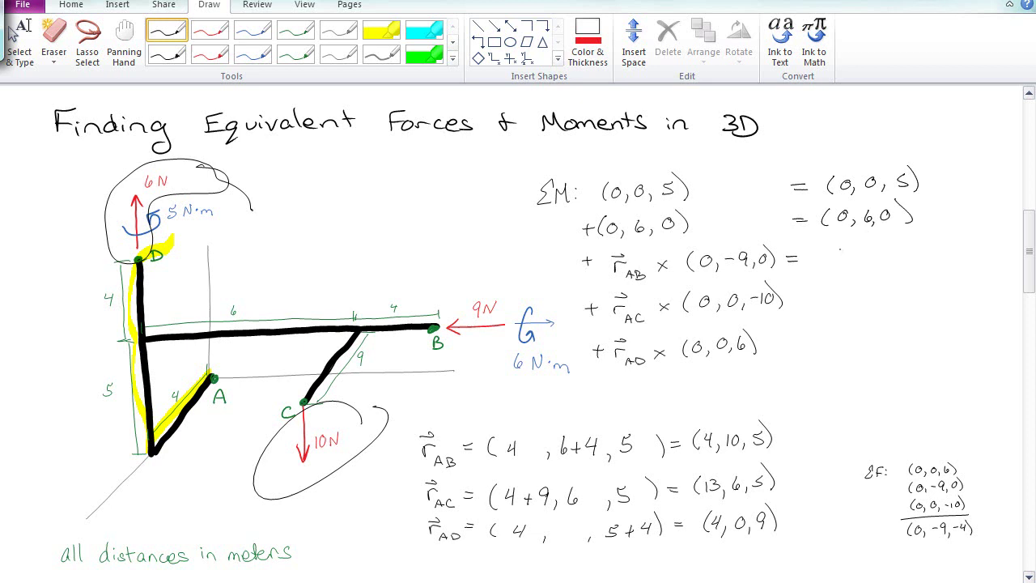
Step: Write the r_AB, r_AC and r_AD results (95, 0, -36), (-60, 130, 0), (0, -24, 0) and underline them
mouse_move(822, 247)
mouse_down()
mouse_move(817, 264)
mouse_move(835, 250)
mouse_move(842, 264)
mouse_move(861, 266)
mouse_up()
mouse_move(875, 247)
mouse_down()
mouse_move(874, 257)
mouse_move(929, 253)
mouse_move(940, 262)
mouse_up()
drag(791, 293, 802, 293)
mouse_move(793, 298)
mouse_down()
mouse_move(827, 302)
mouse_move(858, 290)
mouse_up()
drag(868, 296, 884, 298)
drag(888, 285, 891, 300)
mouse_move(910, 286)
mouse_down()
mouse_move(905, 296)
mouse_move(928, 285)
mouse_up()
drag(939, 273, 941, 298)
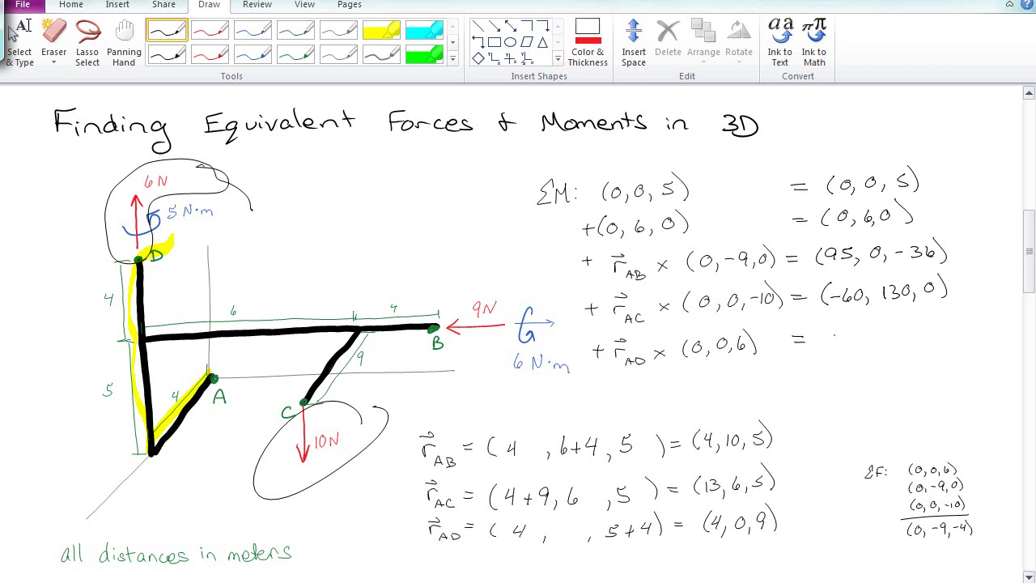
drag(837, 329, 833, 347)
mouse_move(855, 332)
mouse_down()
mouse_move(846, 338)
mouse_move(854, 333)
mouse_up()
drag(870, 336, 903, 338)
drag(907, 325, 914, 337)
mouse_move(923, 337)
mouse_down()
mouse_move(943, 326)
mouse_move(958, 335)
mouse_up()
drag(805, 357, 983, 348)
Step: Write the total ΣM = (-15, 112, -31) and erase the loop around D
mouse_move(807, 371)
mouse_down()
mouse_move(793, 382)
mouse_move(808, 394)
mouse_move(885, 381)
mouse_move(895, 389)
mouse_move(909, 379)
mouse_up()
click(828, 391)
mouse_move(920, 367)
mouse_down()
mouse_move(919, 379)
mouse_move(943, 389)
mouse_up()
click(942, 377)
drag(956, 373, 984, 376)
drag(990, 360, 994, 387)
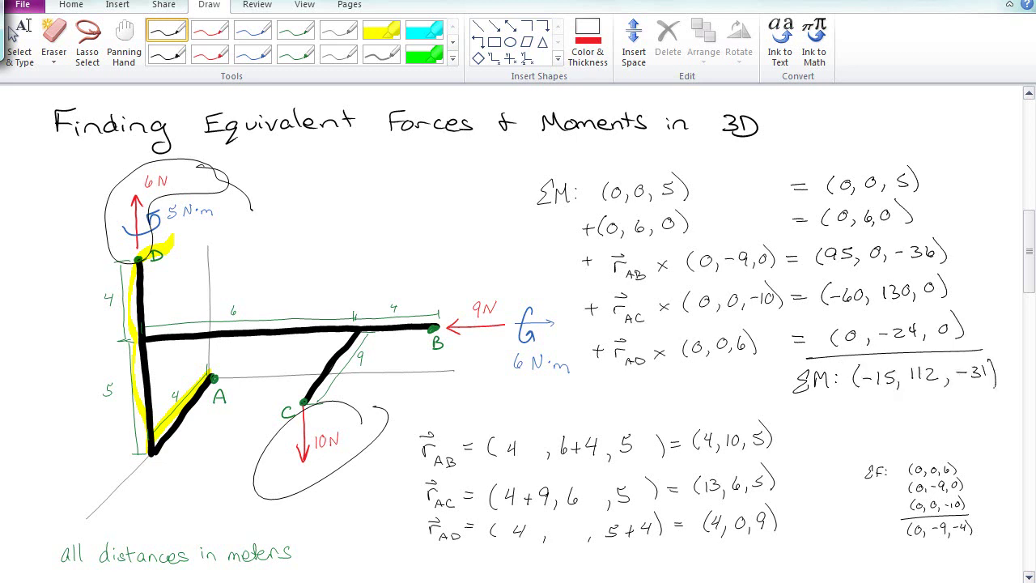
click(242, 194)
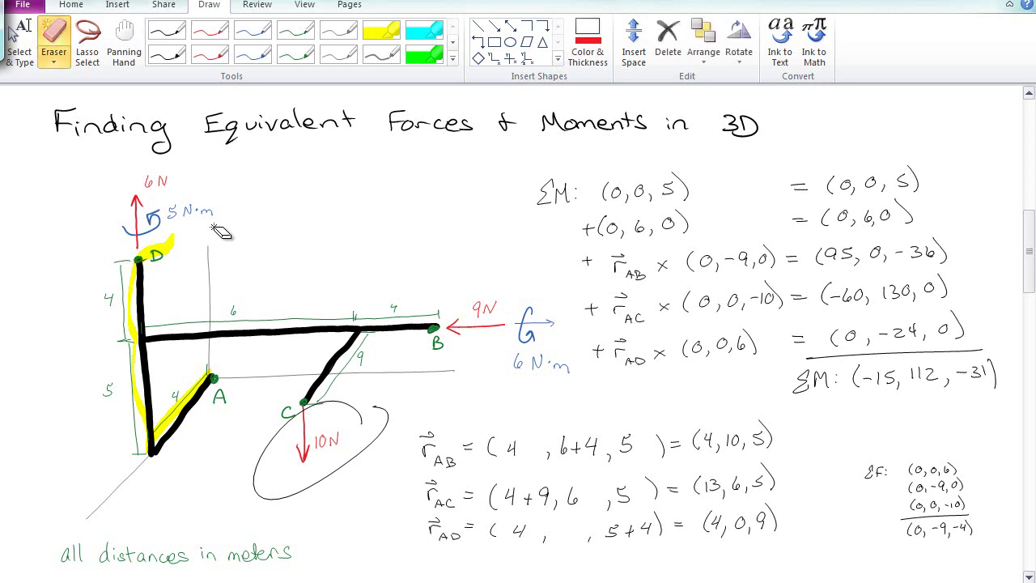
Step: Erase the A-to-D highlight and the loop around C's 10N force, then draw a cyan moment curl at A
click(168, 244)
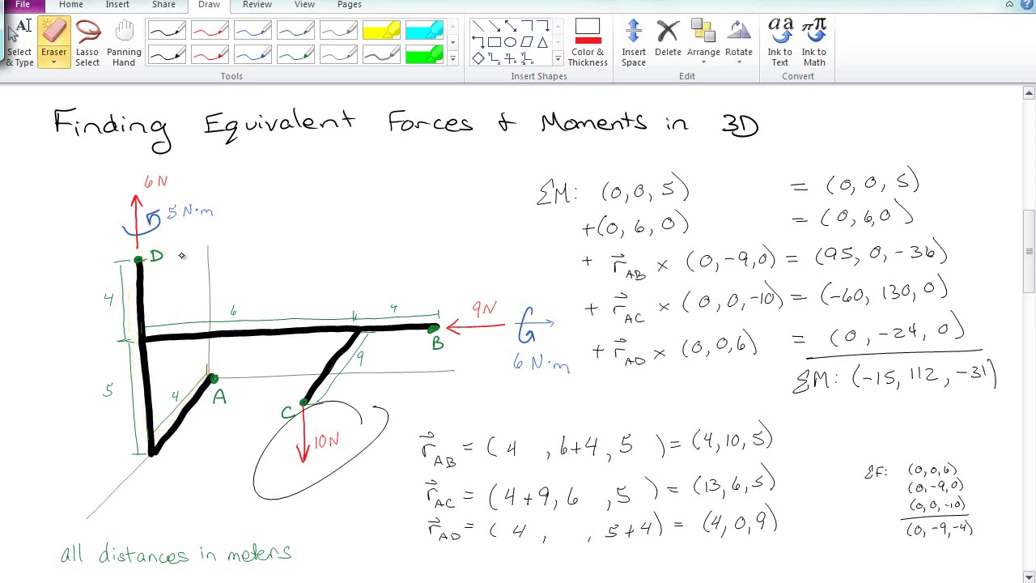
click(275, 493)
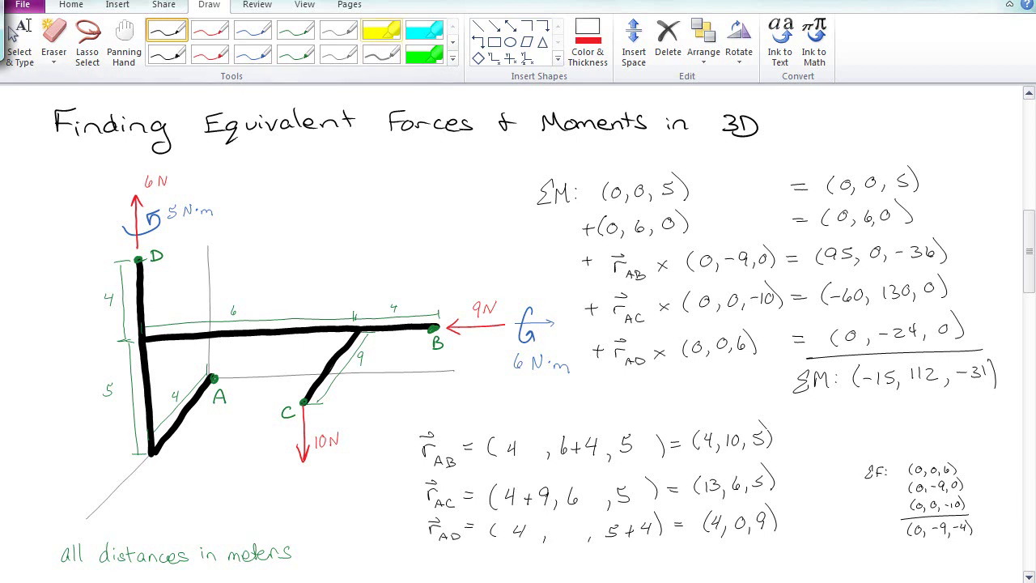
click(424, 30)
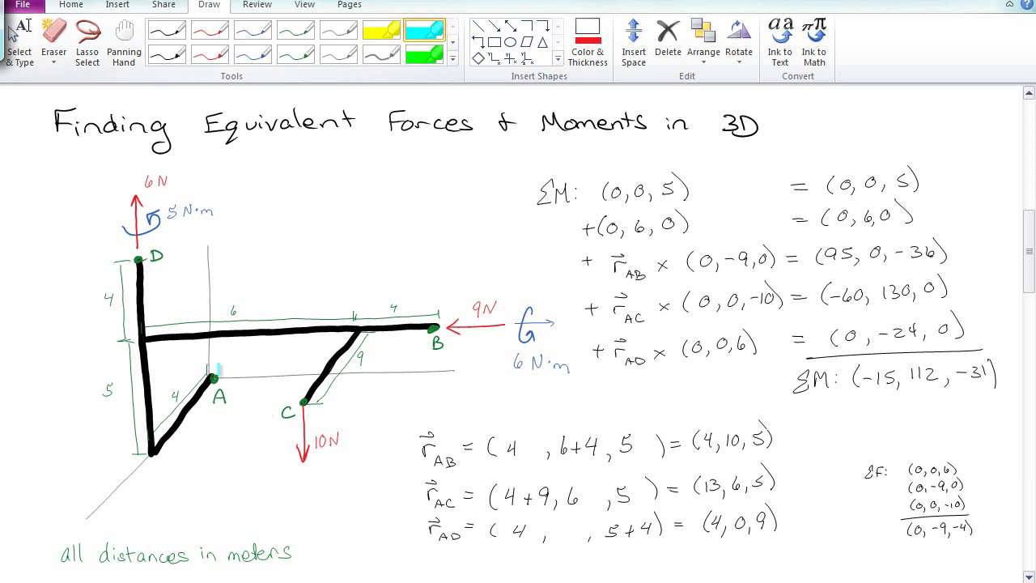
mouse_move(211, 371)
mouse_down()
mouse_move(172, 381)
mouse_move(176, 369)
mouse_move(229, 362)
mouse_move(229, 433)
mouse_move(240, 438)
mouse_up()
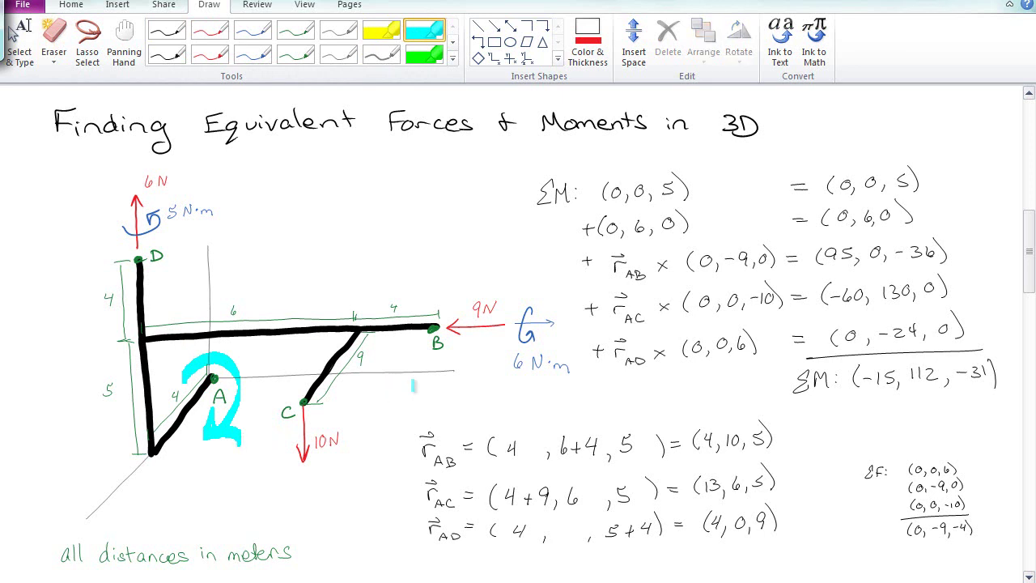
Step: Draw cyan moment curls near B and D, then erase all three curls
mouse_move(399, 406)
mouse_down()
mouse_move(426, 388)
mouse_move(371, 377)
mouse_move(397, 387)
mouse_up()
click(376, 343)
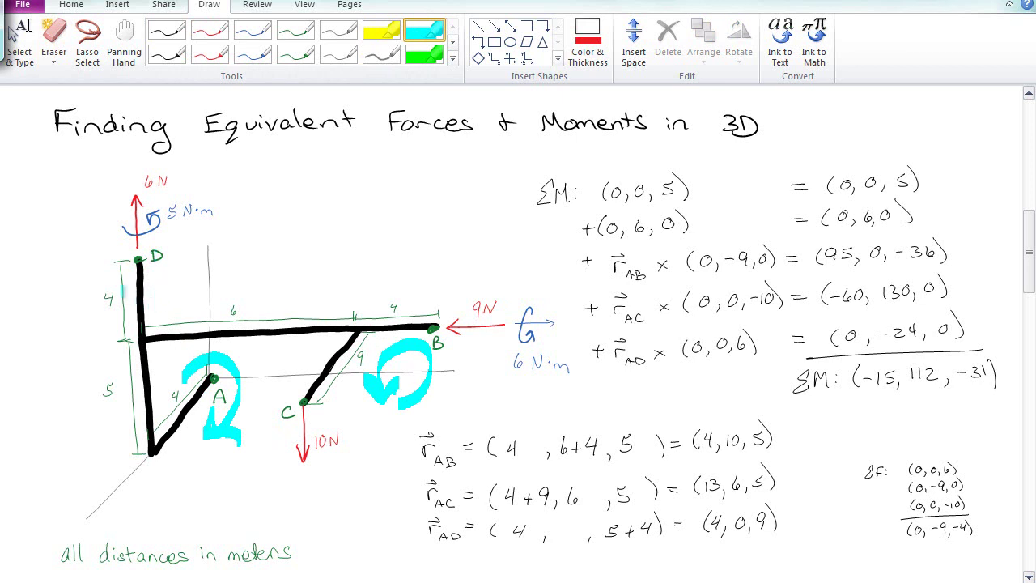
mouse_move(168, 305)
mouse_down()
mouse_move(134, 258)
mouse_move(85, 324)
mouse_move(90, 358)
mouse_move(73, 362)
mouse_up()
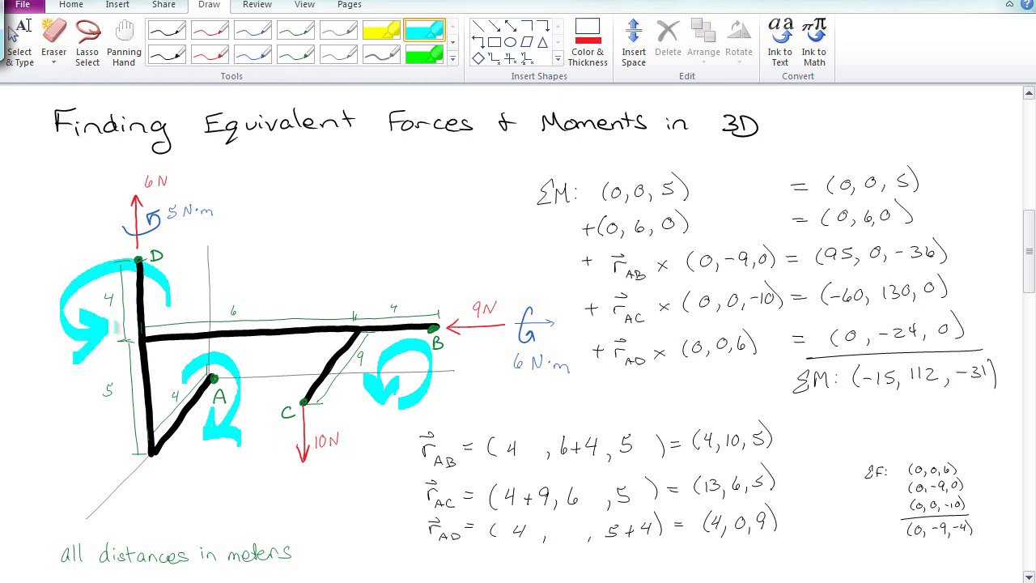
drag(121, 275, 69, 324)
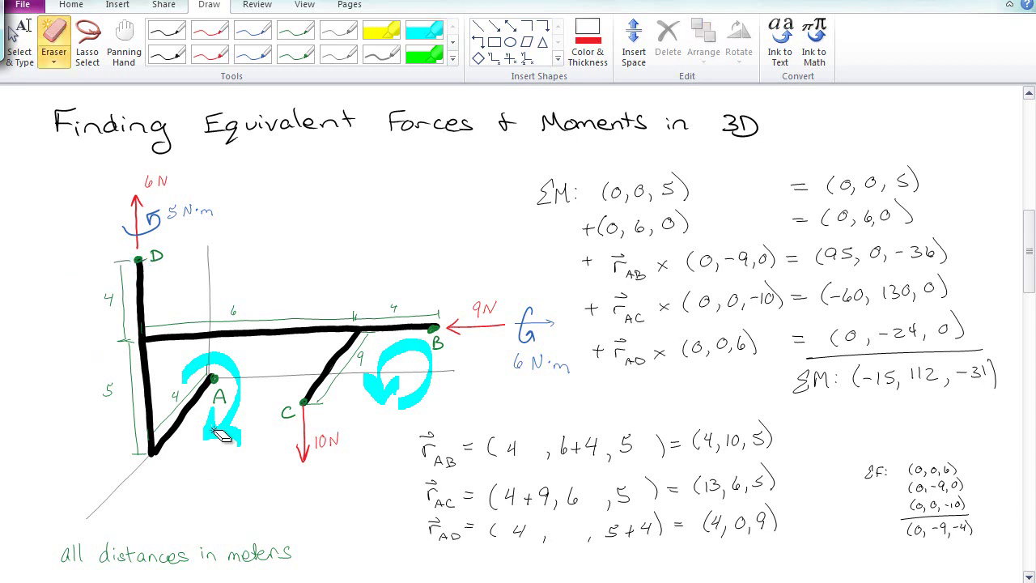
drag(212, 380, 220, 441)
drag(387, 409, 417, 398)
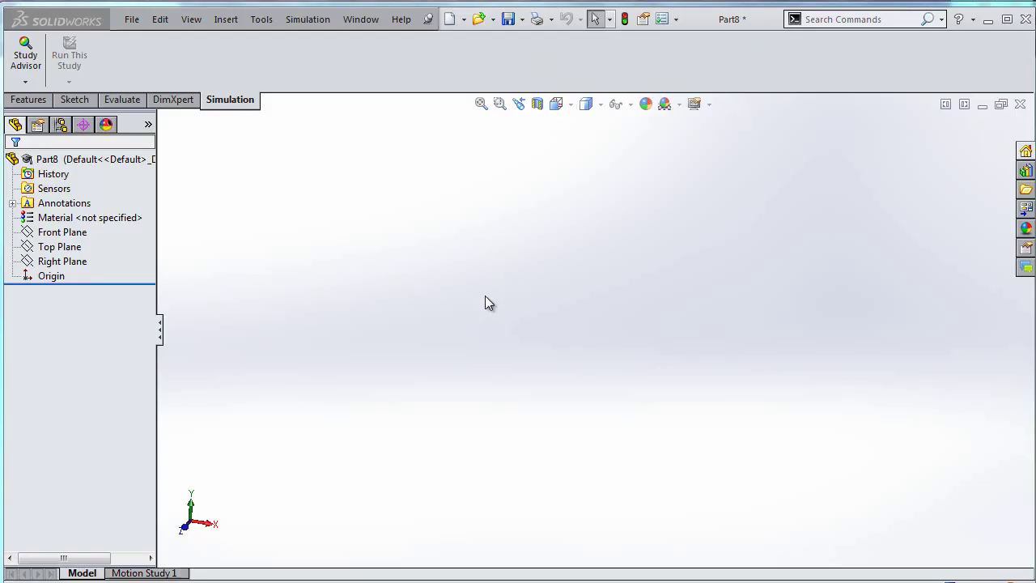
Step: Show the Weldments toolbar from View > Toolbars and start a new 3D sketch, 3DSketch4
click(192, 19)
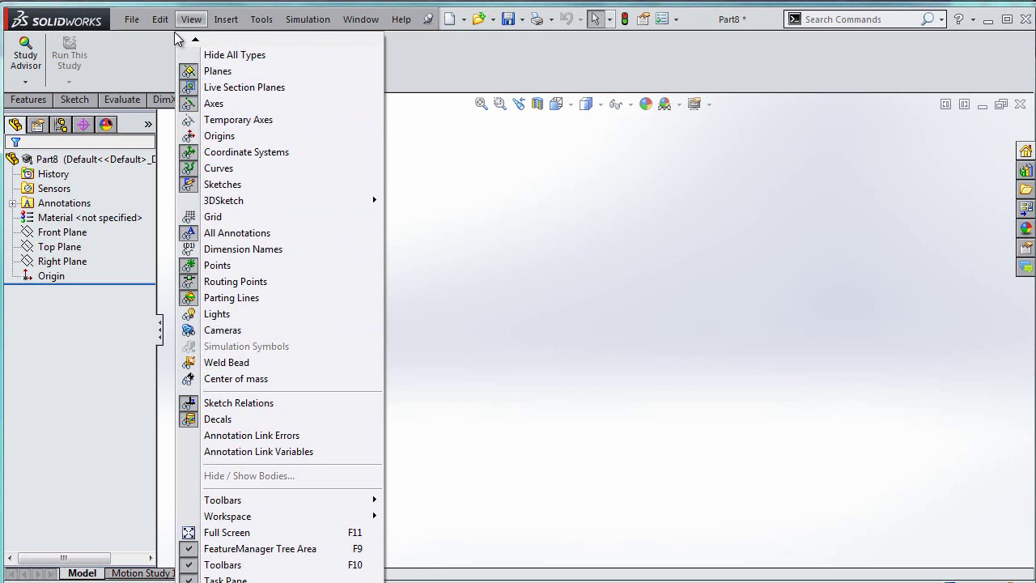
mouse_move(298, 498)
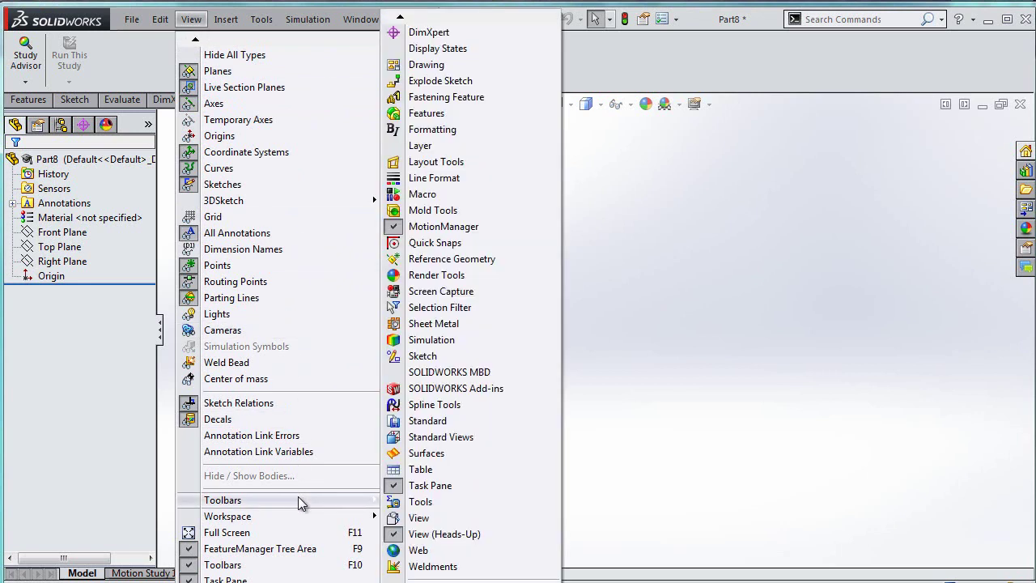
click(433, 565)
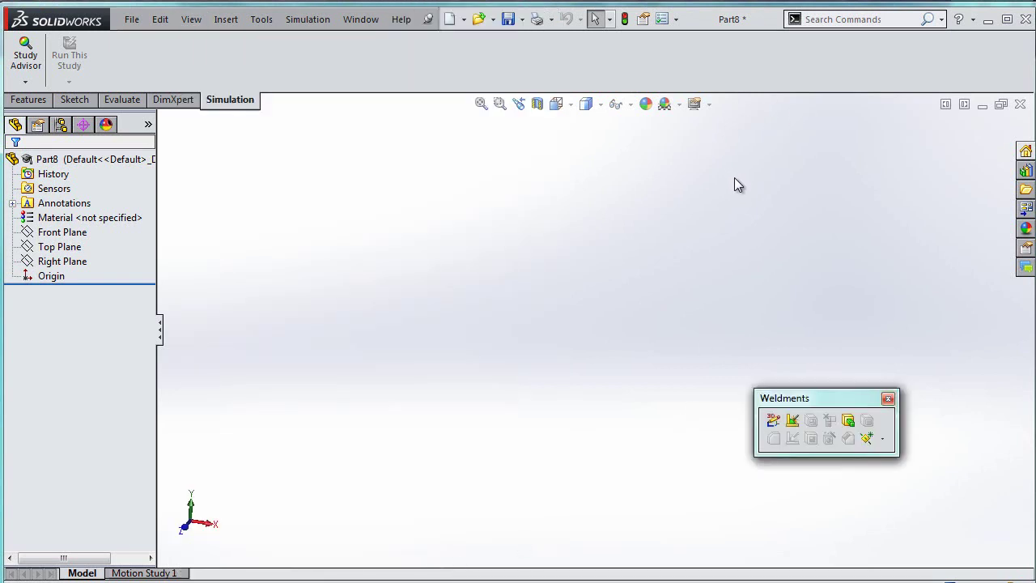
click(773, 421)
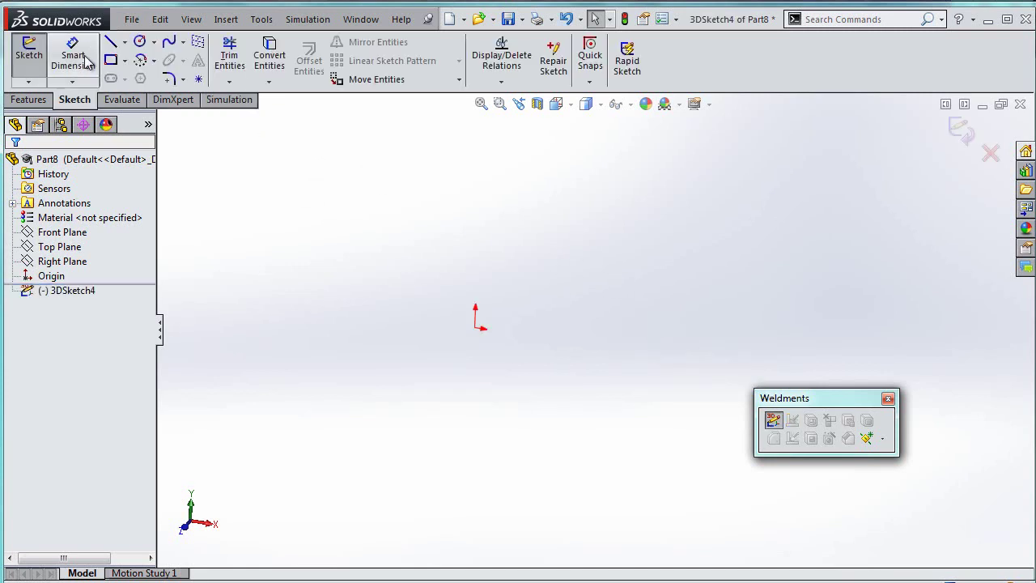
Step: Draw a line from the origin along Z, then a short vertical line up from its end
click(111, 42)
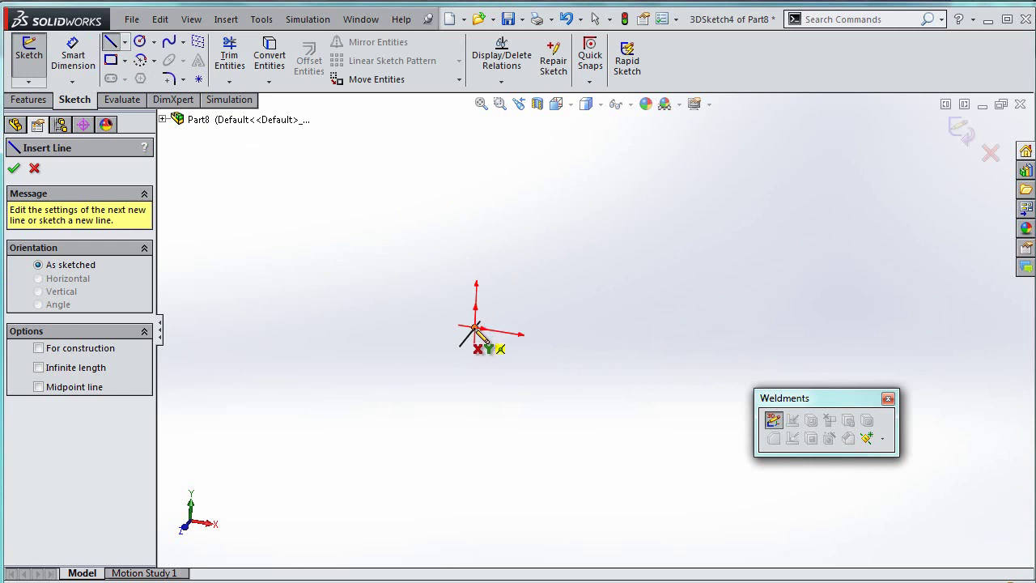
click(476, 328)
key(Escape)
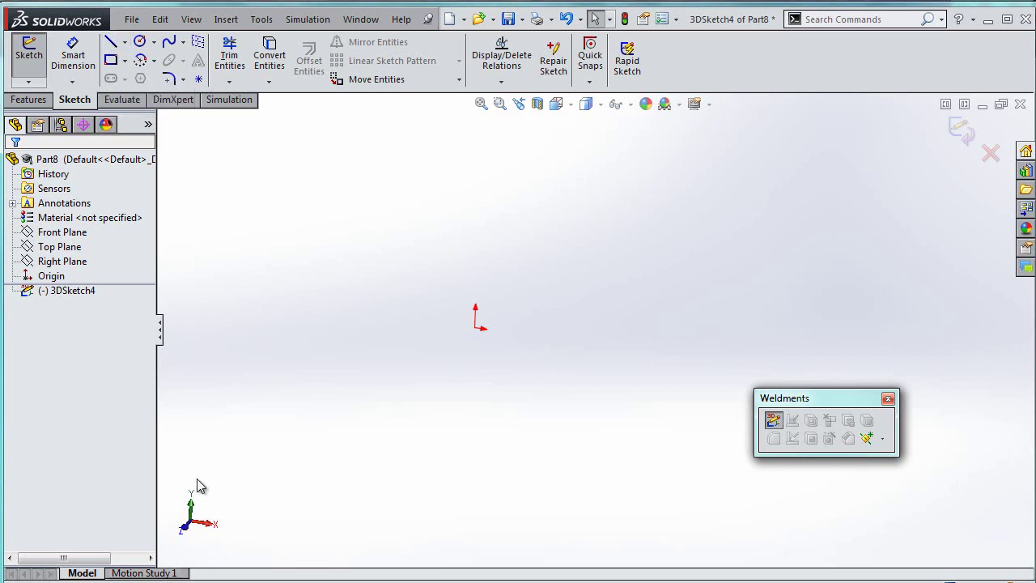
click(113, 46)
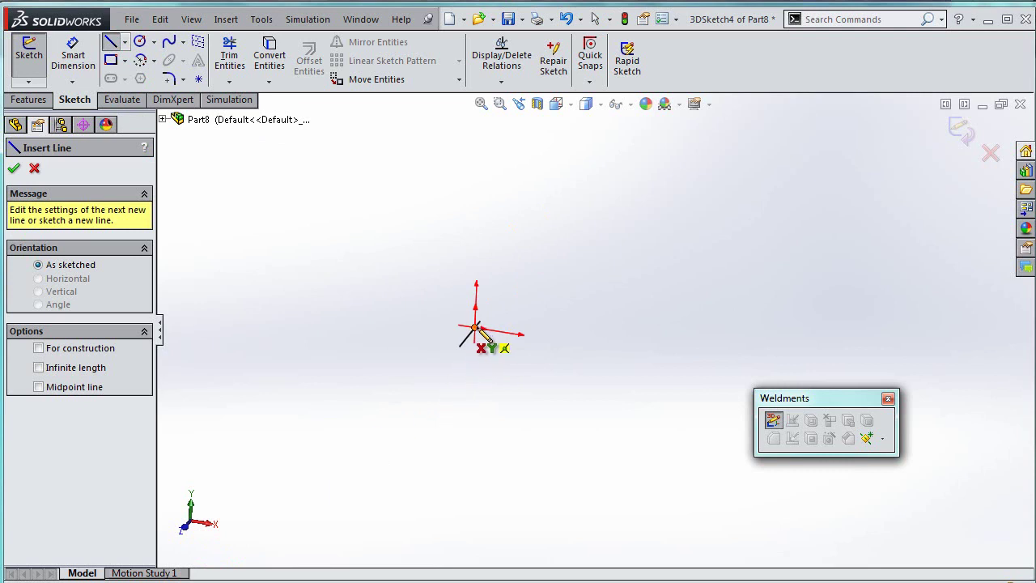
key(Tab)
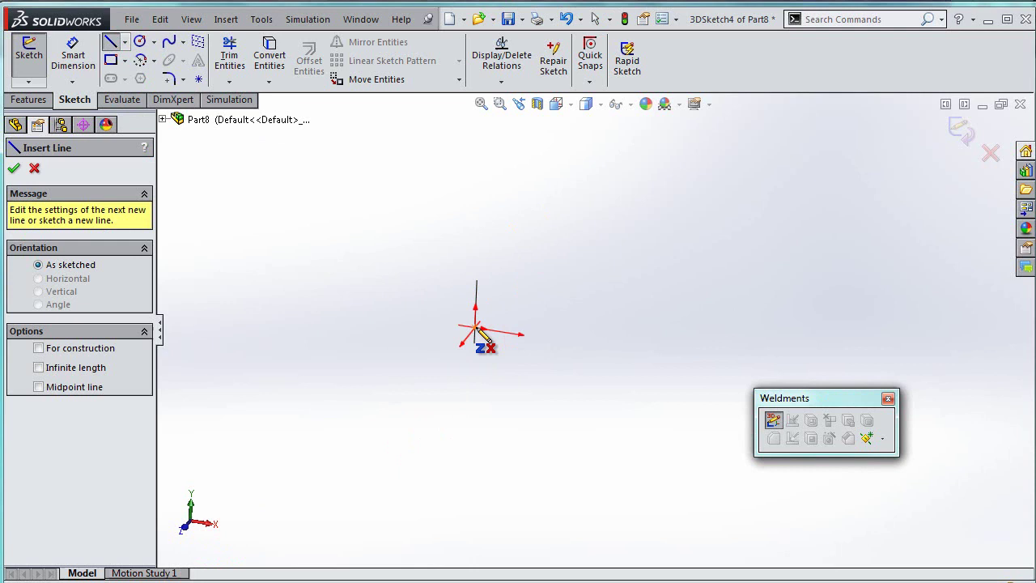
click(475, 327)
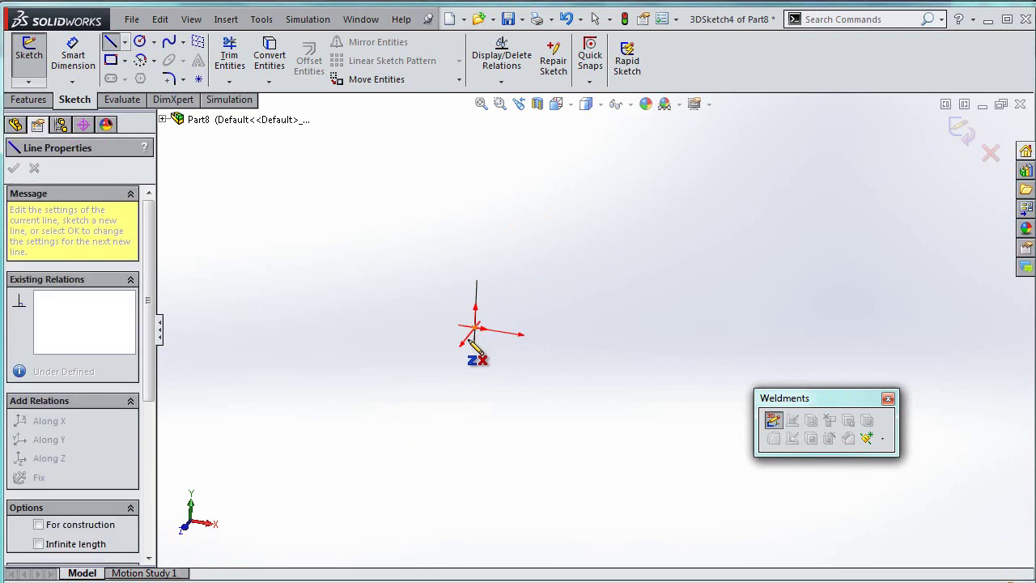
double_click(413, 405)
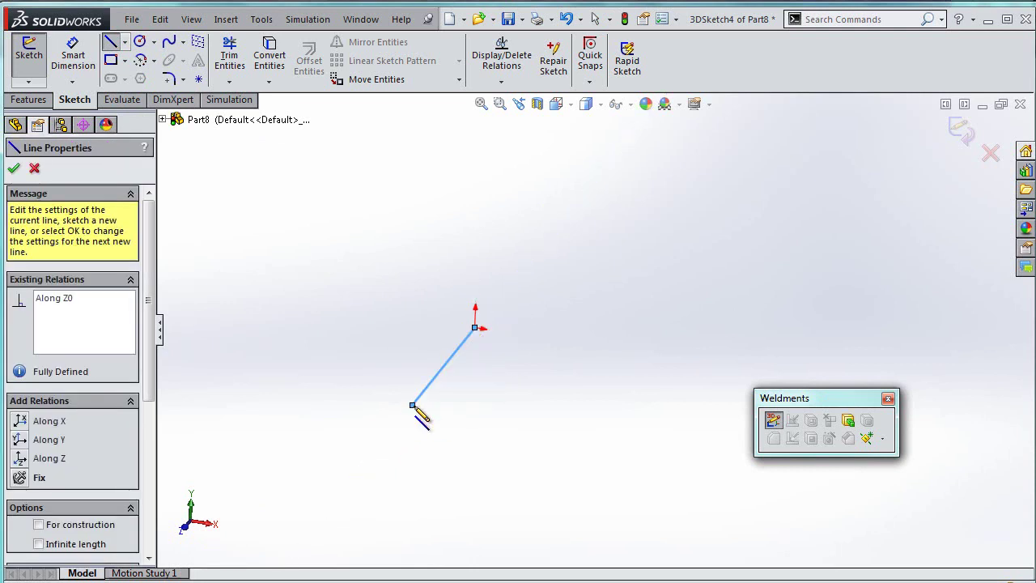
click(413, 404)
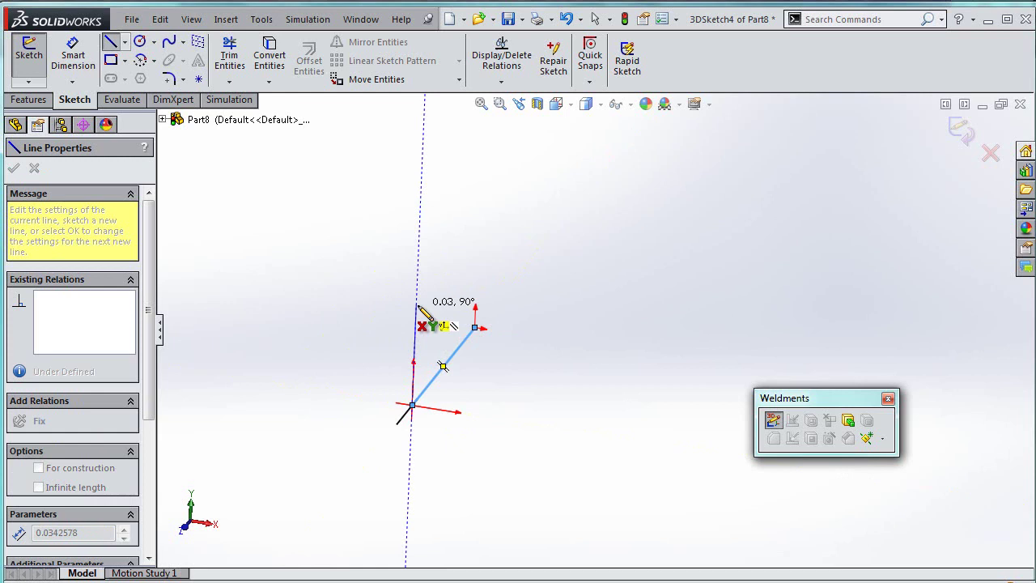
key(Tab)
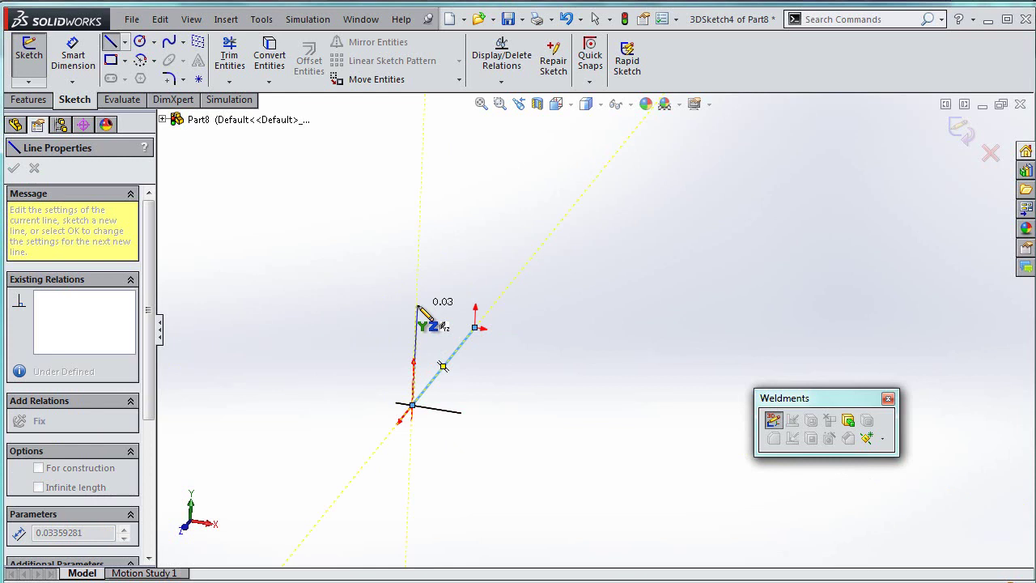
click(417, 307)
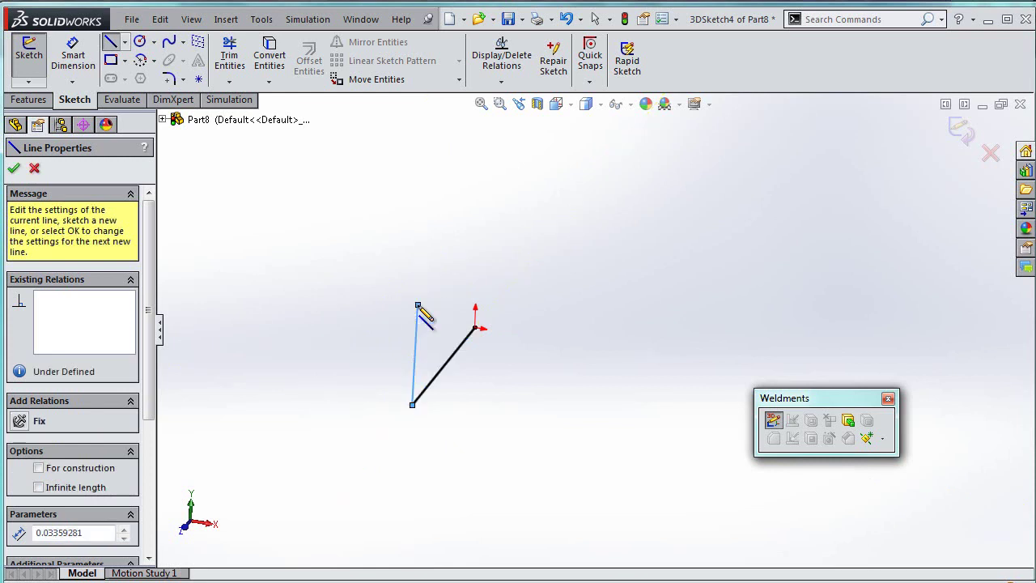
Step: Draw a long line along X from the vertical line's top, dropping the tangent arc
key(Tab)
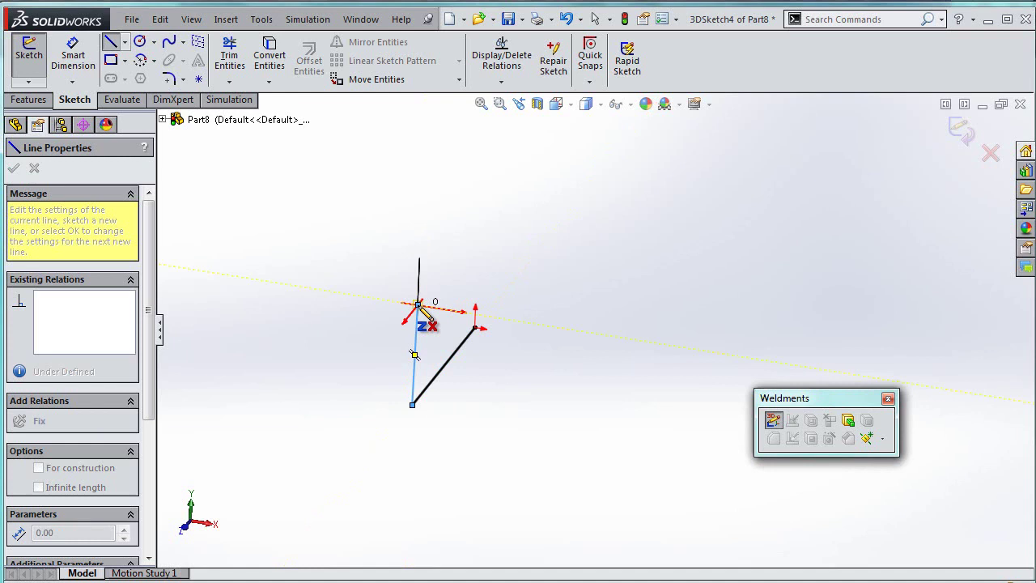
click(630, 339)
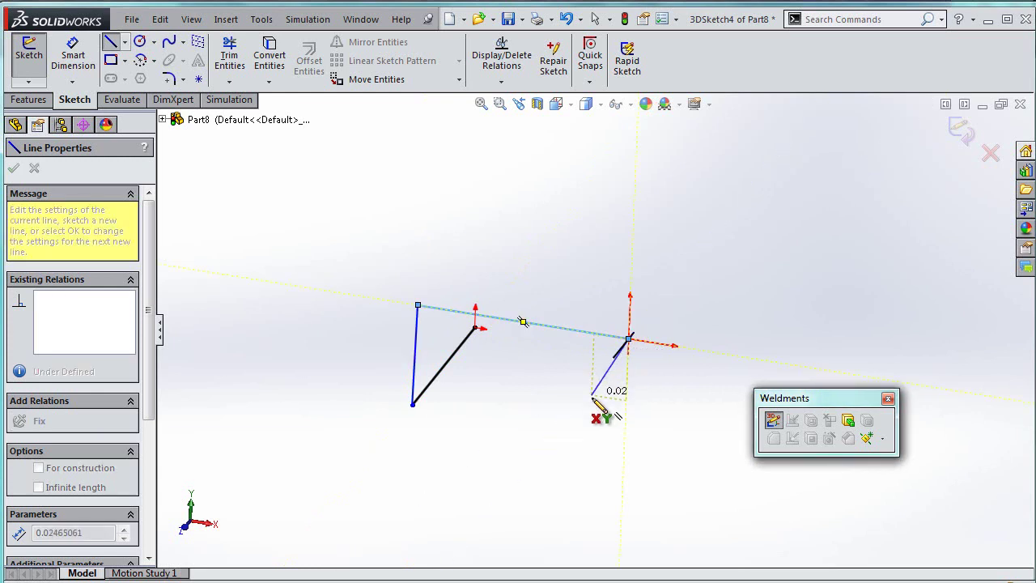
key(Tab)
key(Tab)
key(Tab)
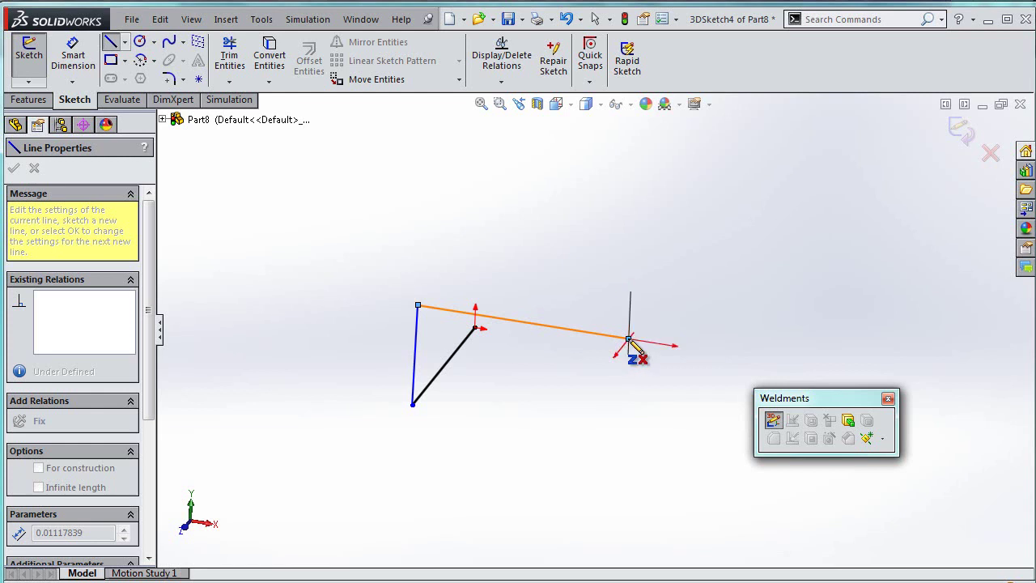
key(a)
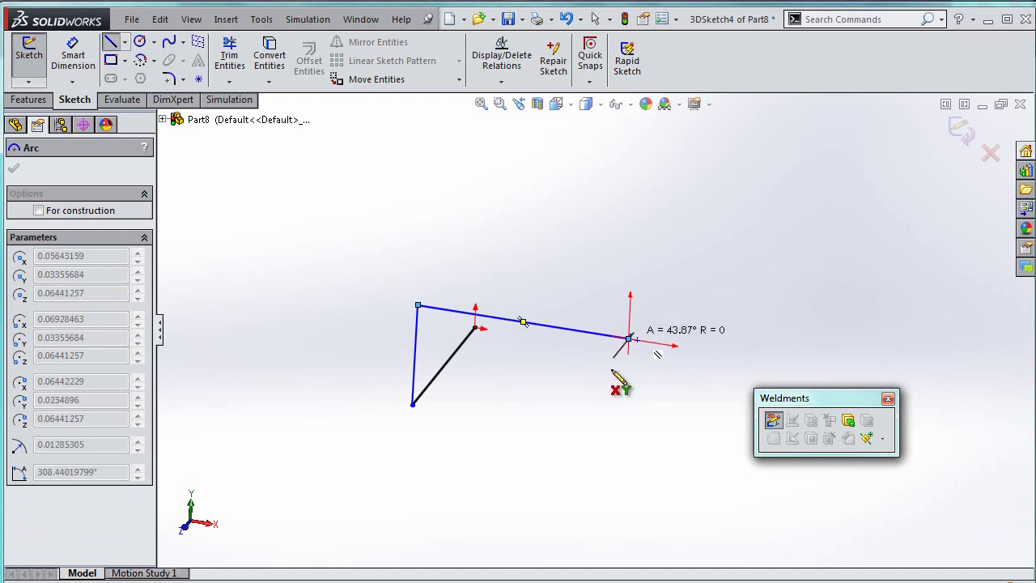
key(a)
key(Escape)
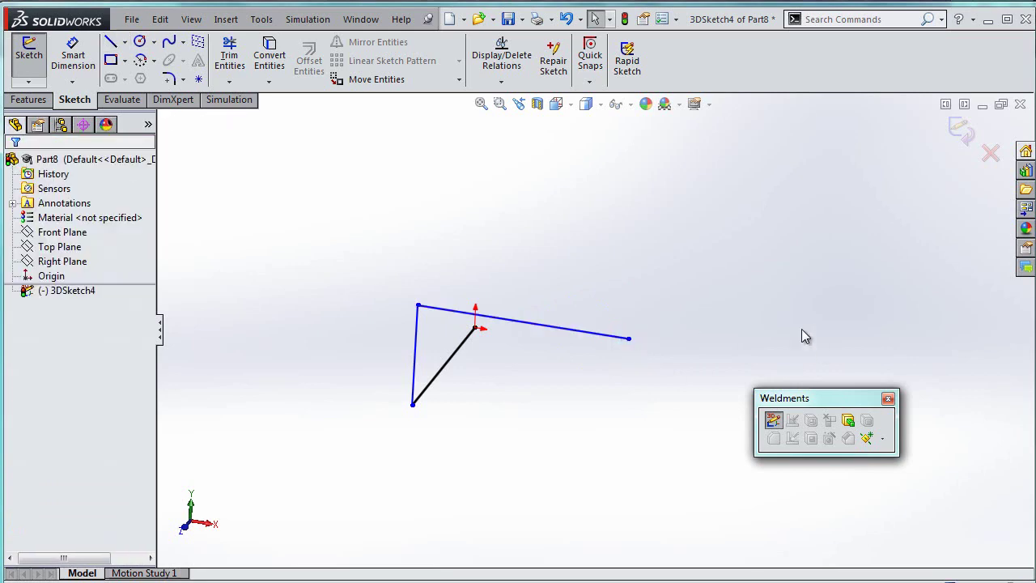
Step: Add a short 0.04 line along Z from the long line's right end
click(111, 41)
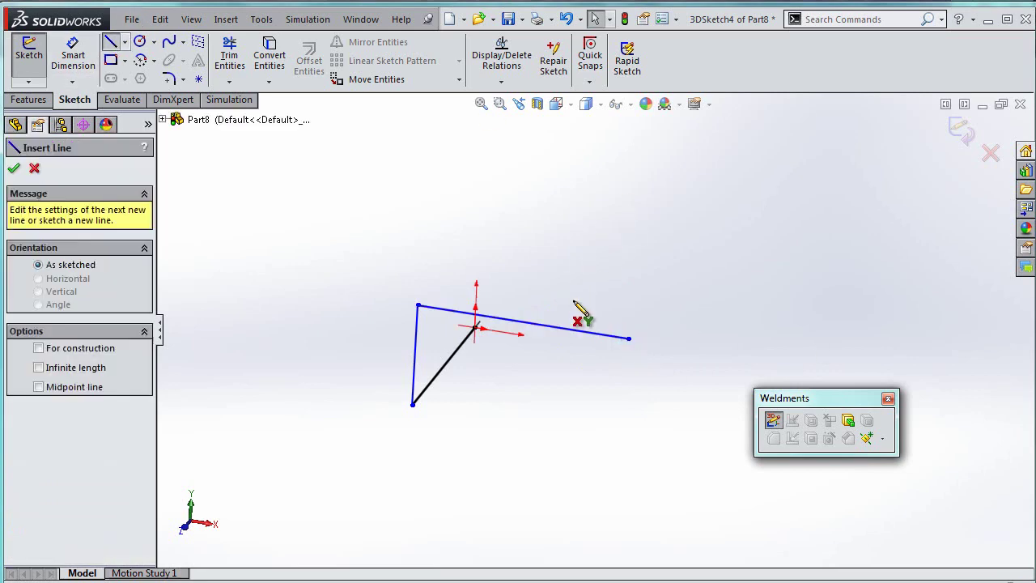
click(629, 338)
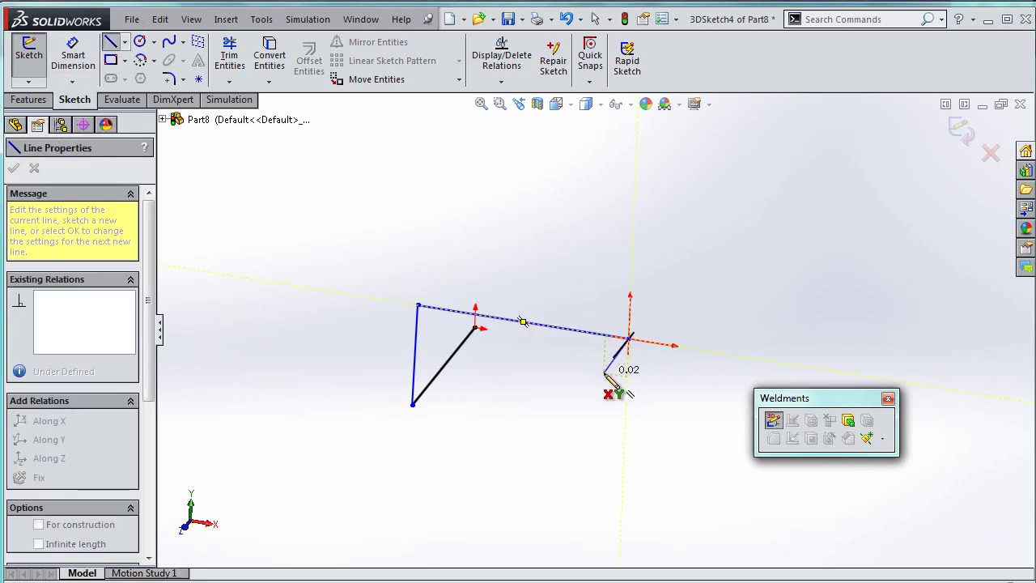
key(Tab)
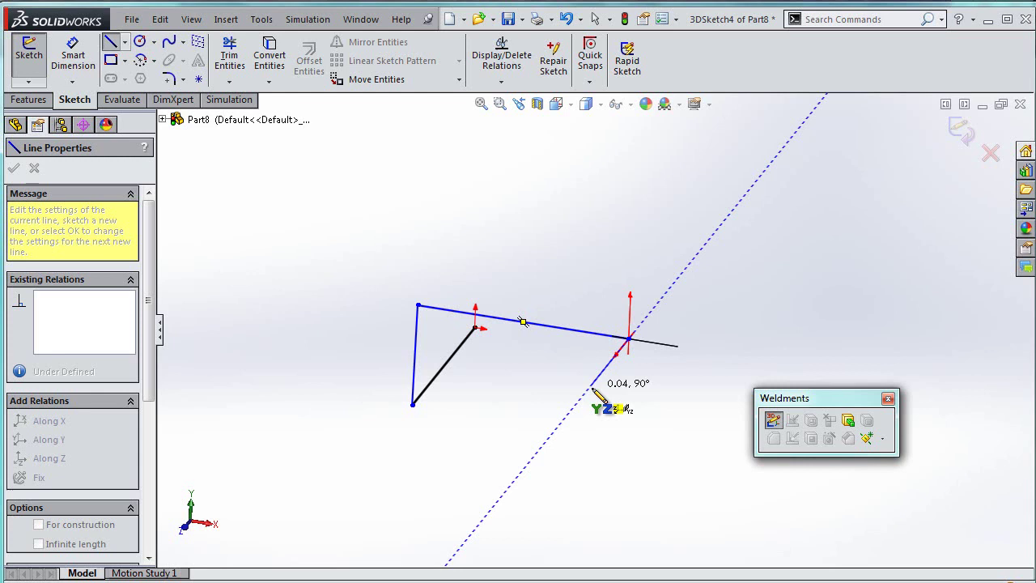
double_click(591, 385)
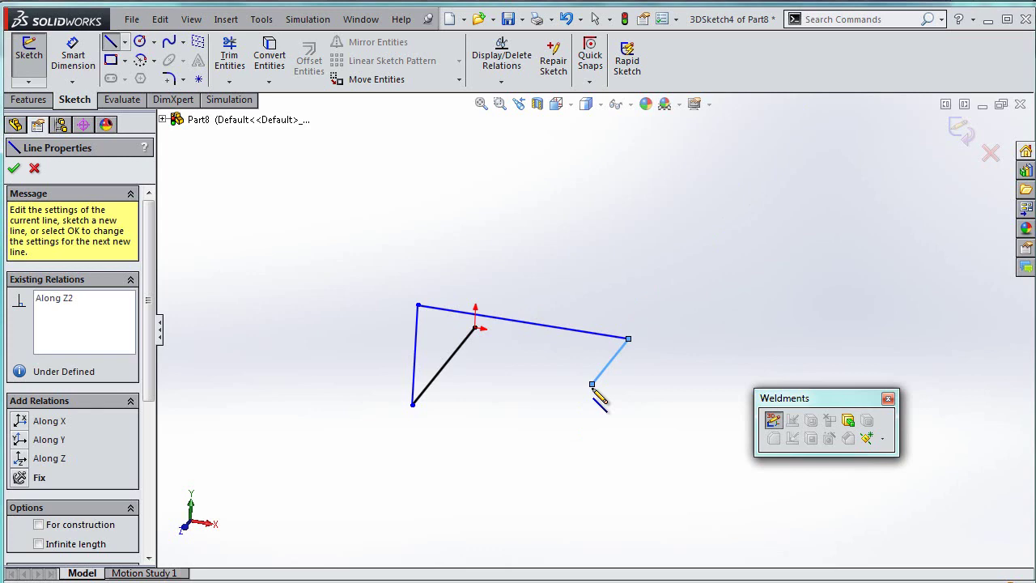
key(Escape)
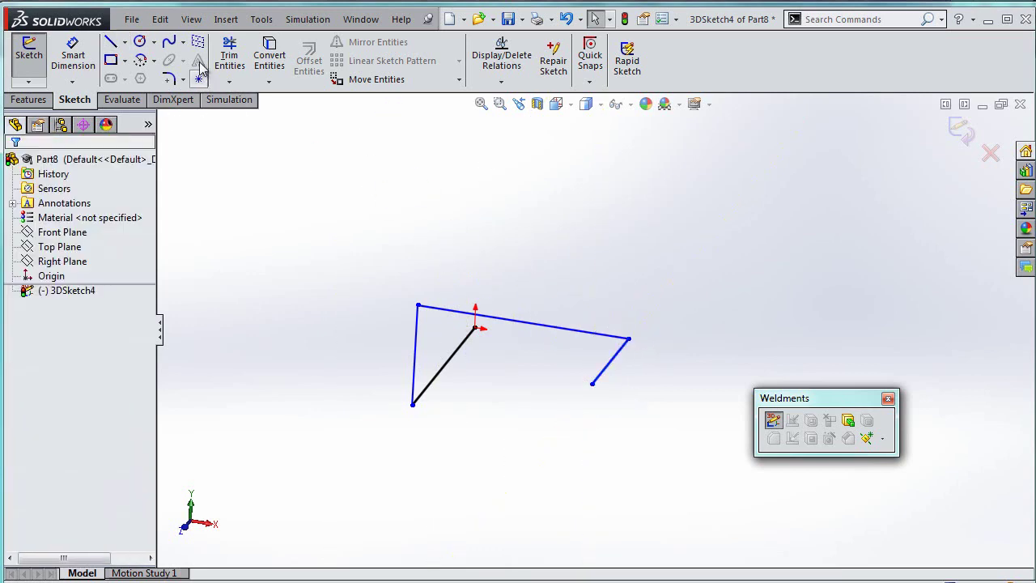
Step: Extend the long line further along X from the branch point
click(110, 42)
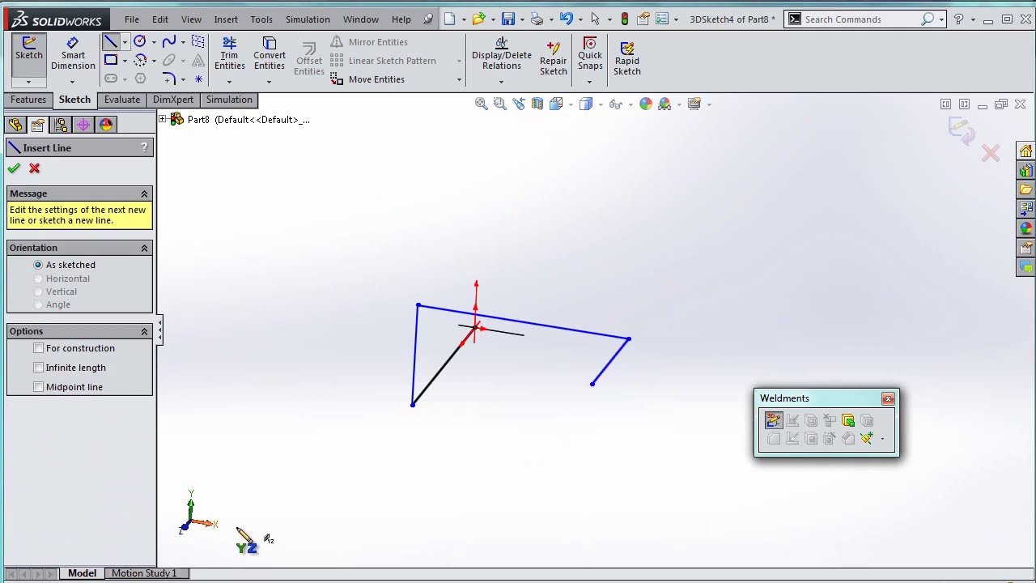
click(629, 338)
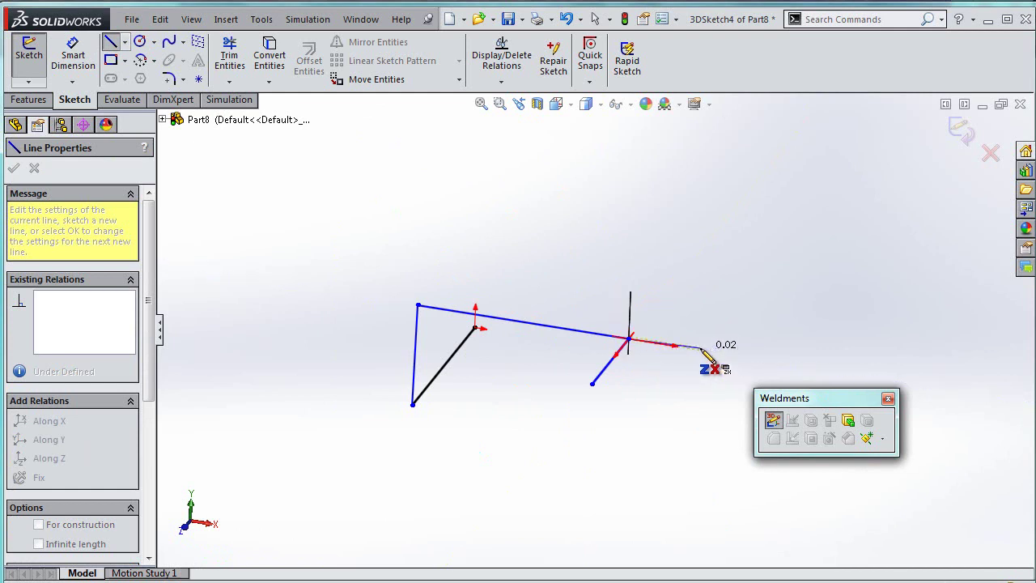
click(698, 348)
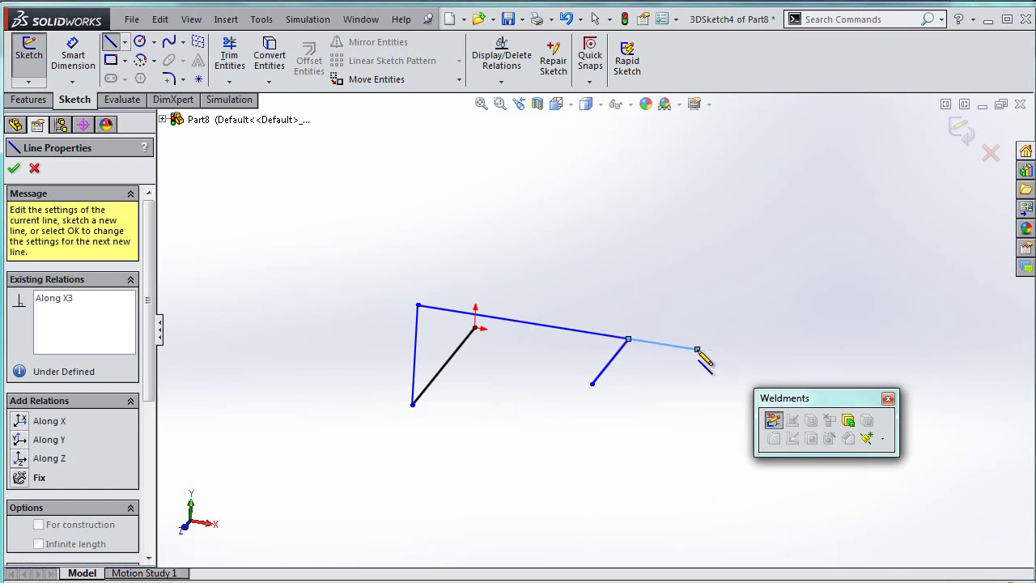
key(Escape)
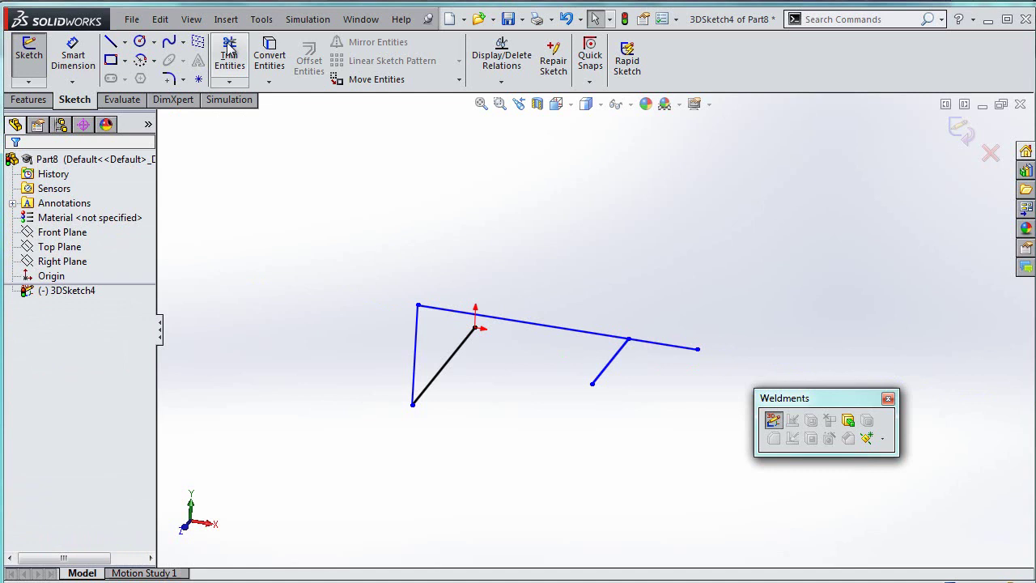
Step: Draw a short vertical line, about 0.02 along Y, up from the top-left corner
click(110, 42)
click(417, 305)
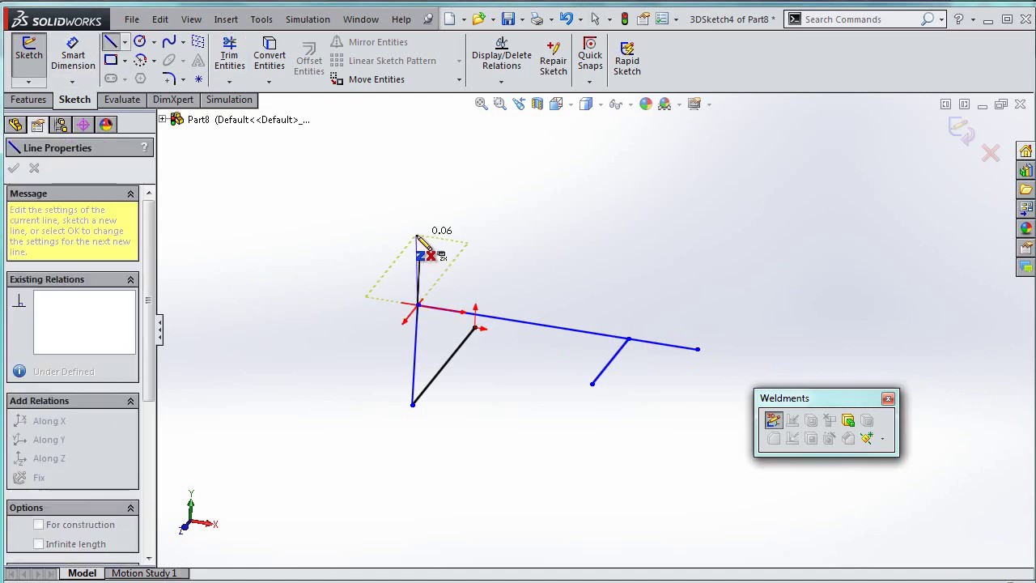
key(Tab)
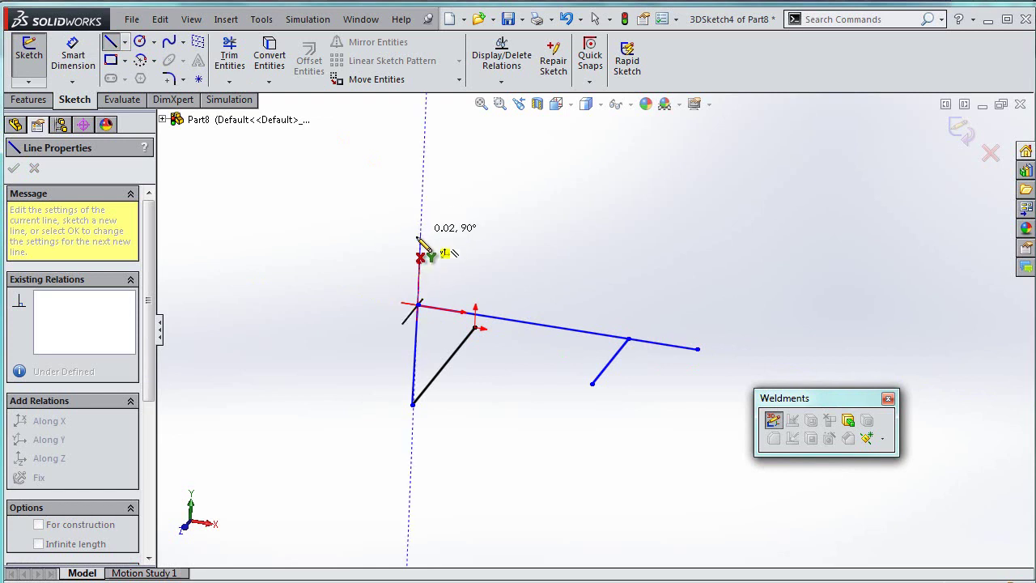
click(419, 238)
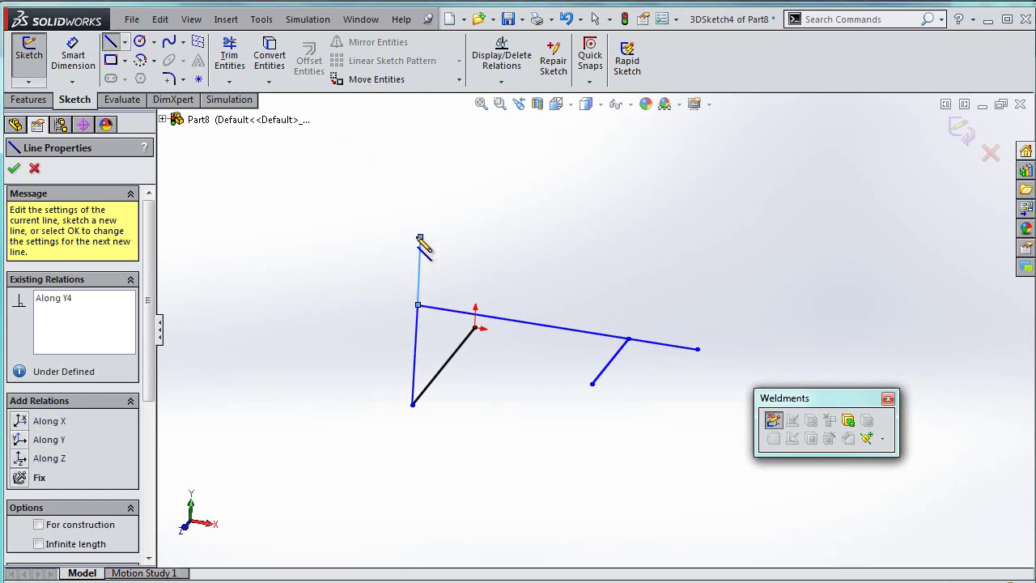
key(Escape)
mouse_move(648, 211)
middle_down()
mouse_move(620, 203)
mouse_move(624, 185)
mouse_move(650, 191)
mouse_move(643, 207)
mouse_move(652, 208)
mouse_move(656, 187)
middle_up()
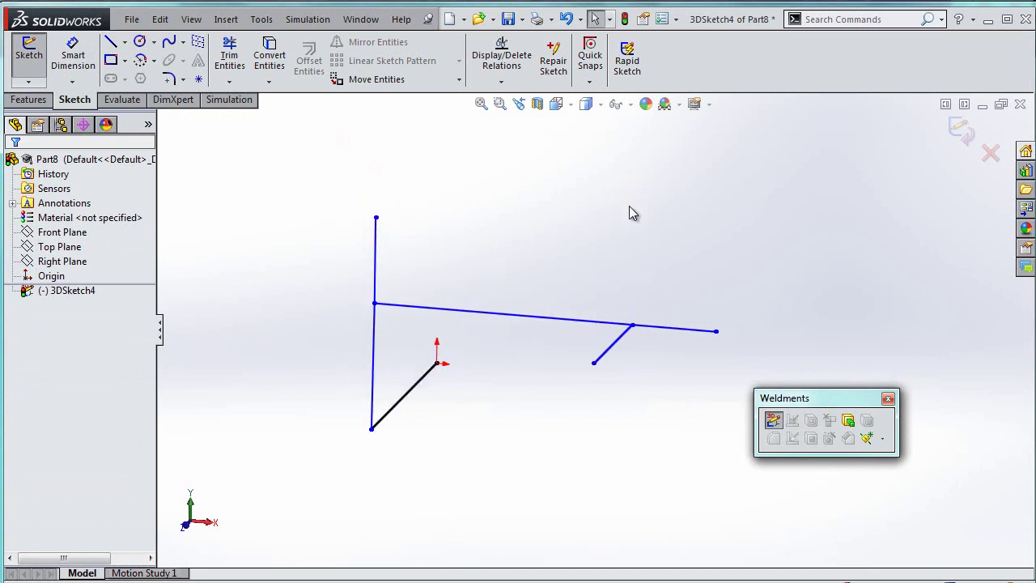
Step: Dimension the line from the origin at 4 m and the tall vertical line at 5 m
click(71, 59)
click(417, 386)
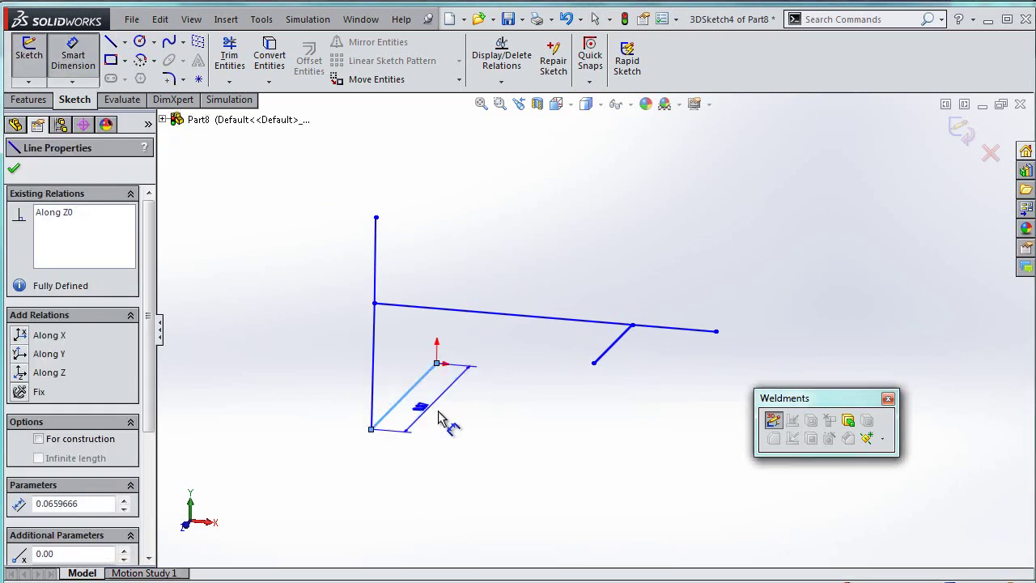
click(441, 419)
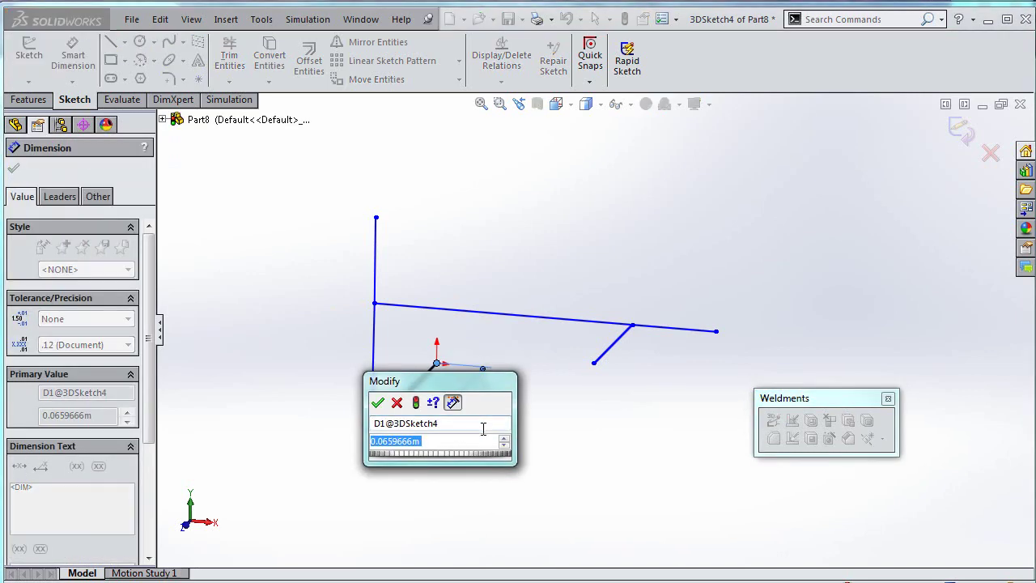
text(4)
key(Return)
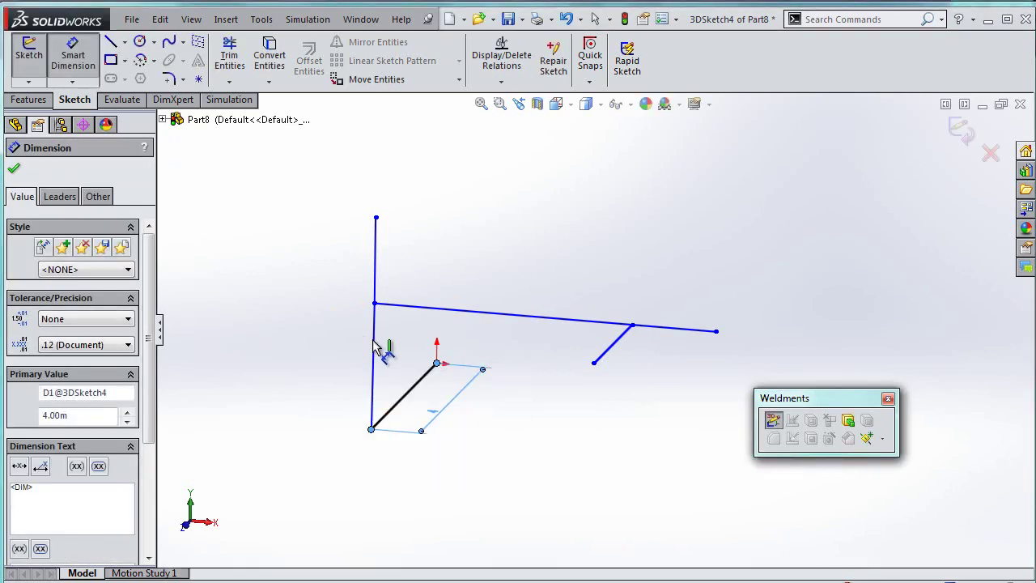
click(373, 346)
click(338, 369)
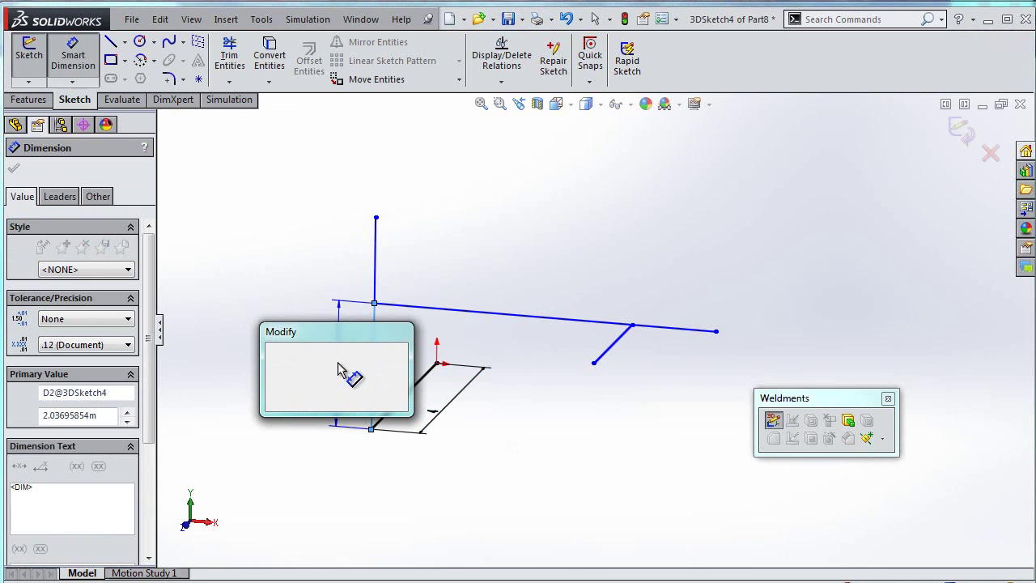
text(5)
key(Return)
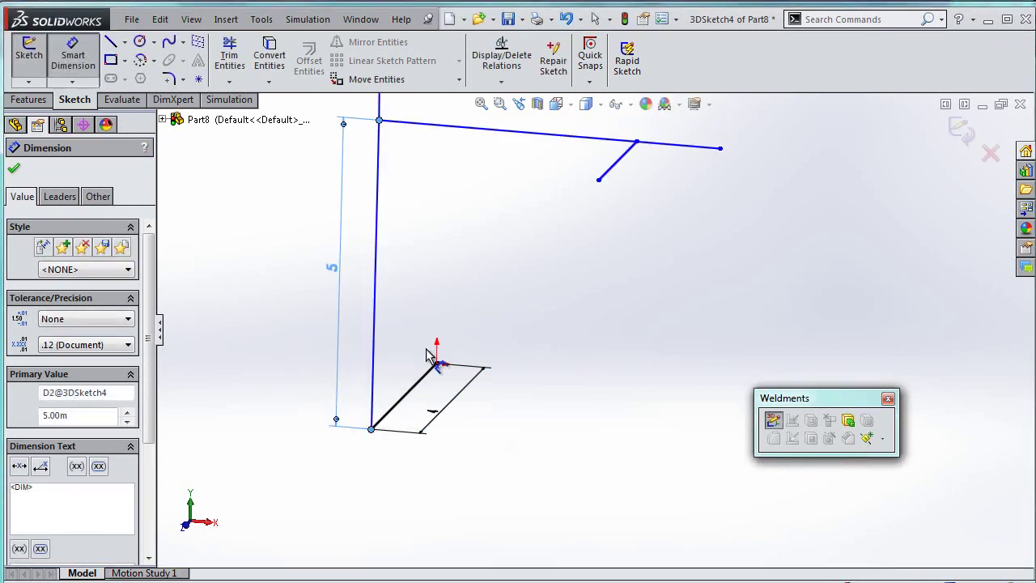
key(f)
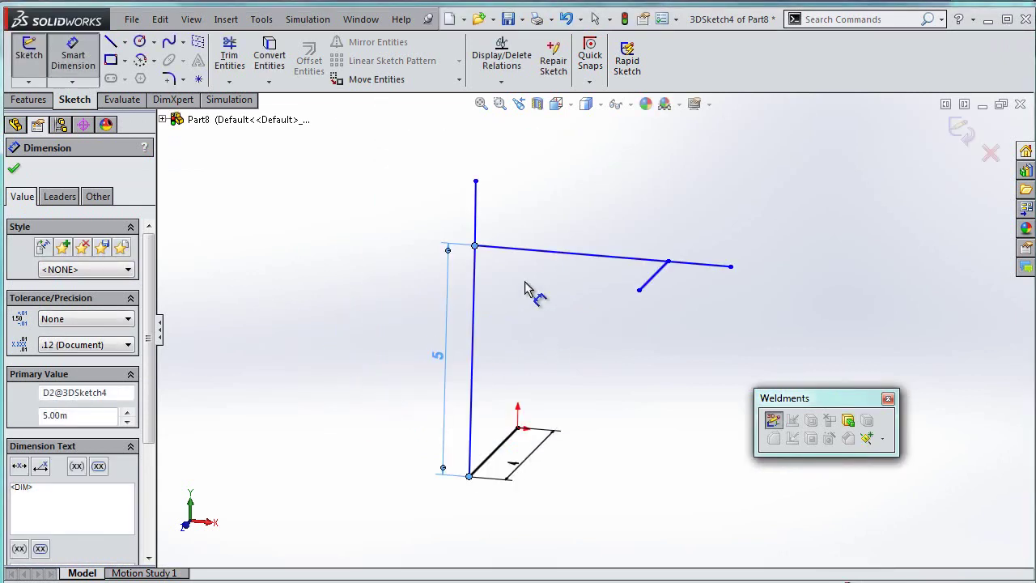
Step: Dimension the upper riser at 4 m; add a 6 m run dimension, then delete it
click(476, 225)
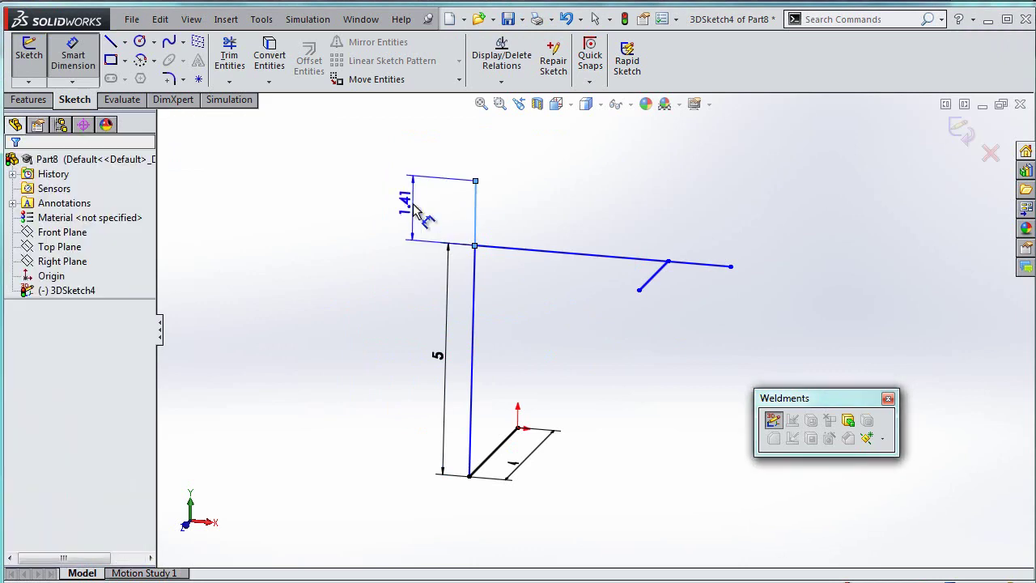
click(419, 212)
text(4)
key(Return)
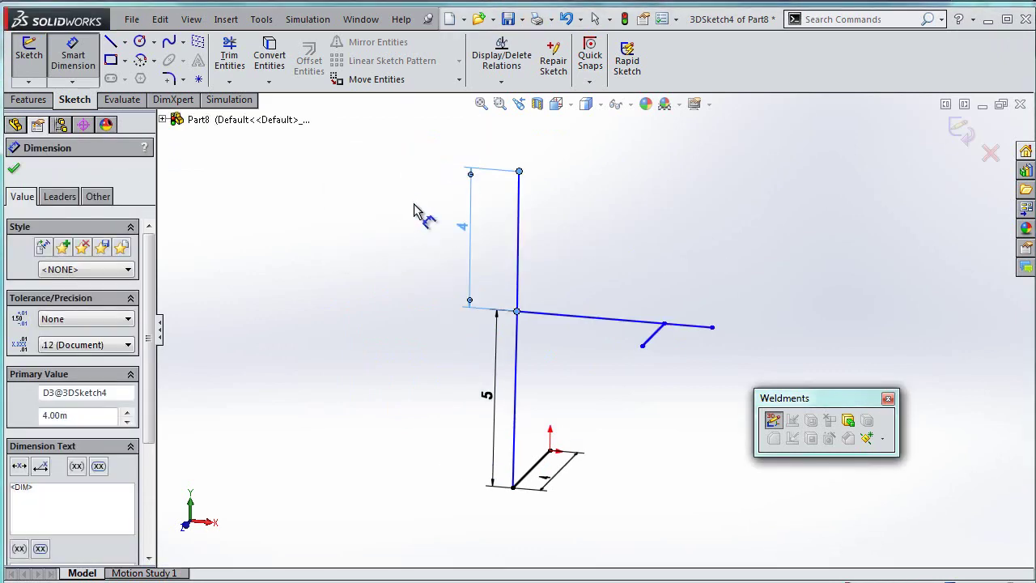
click(571, 316)
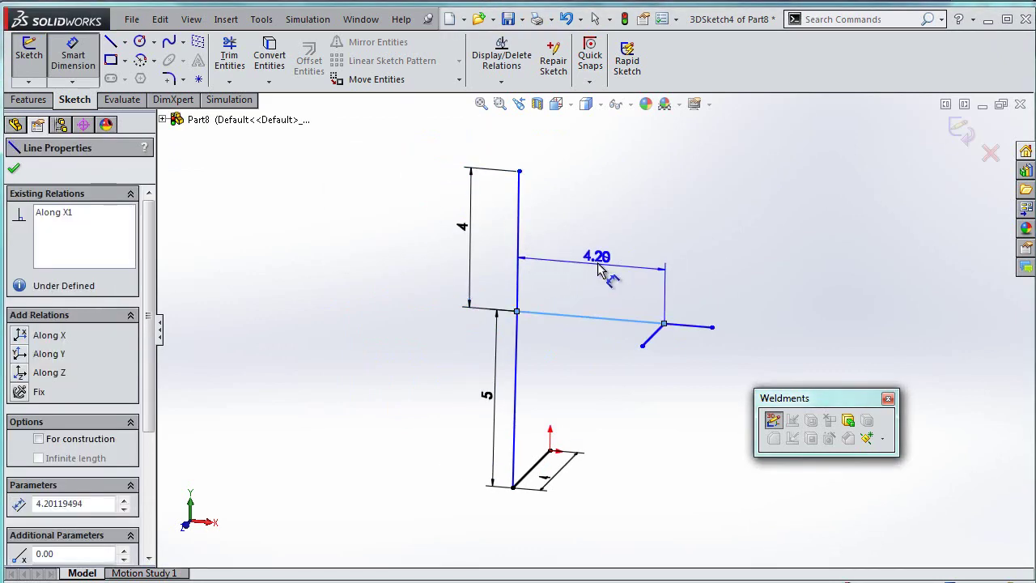
click(599, 272)
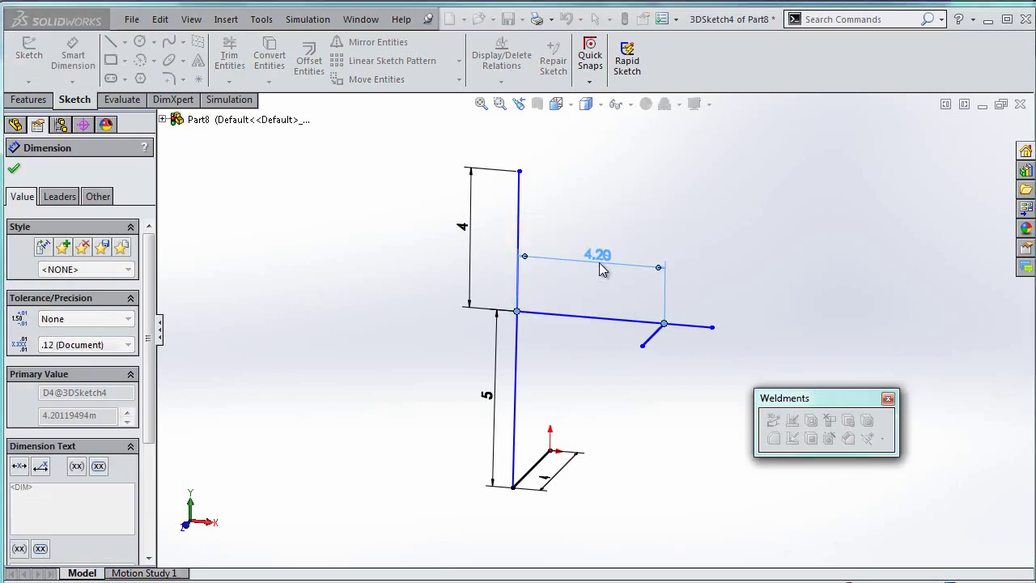
text(6)
key(Return)
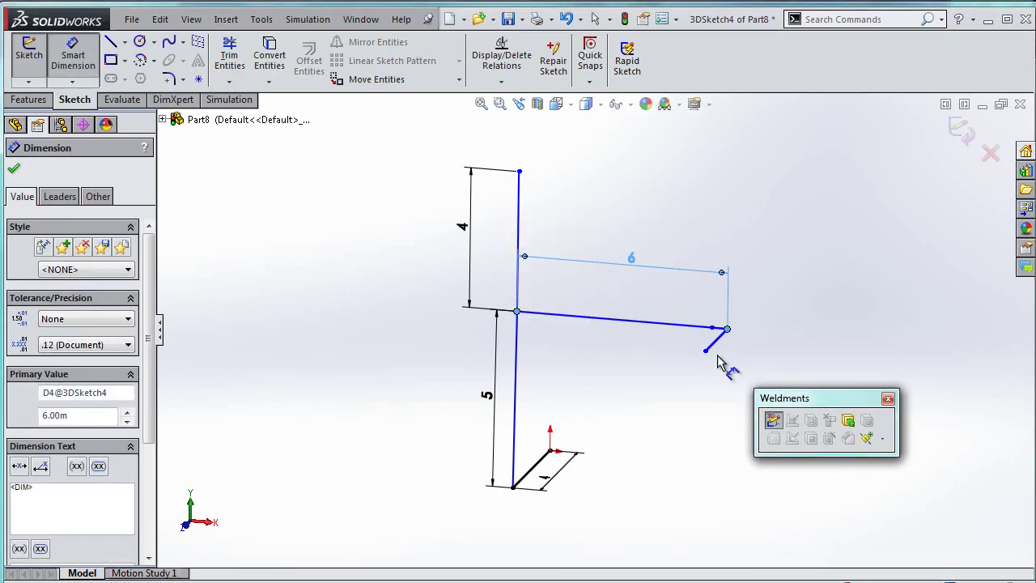
key(Escape)
drag(720, 363, 675, 323)
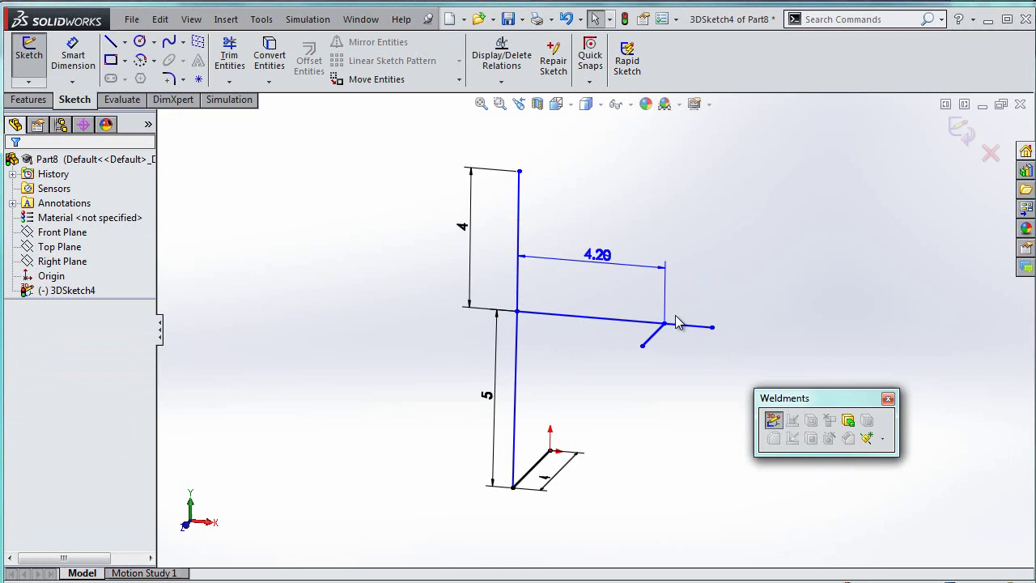
click(601, 258)
key(Delete)
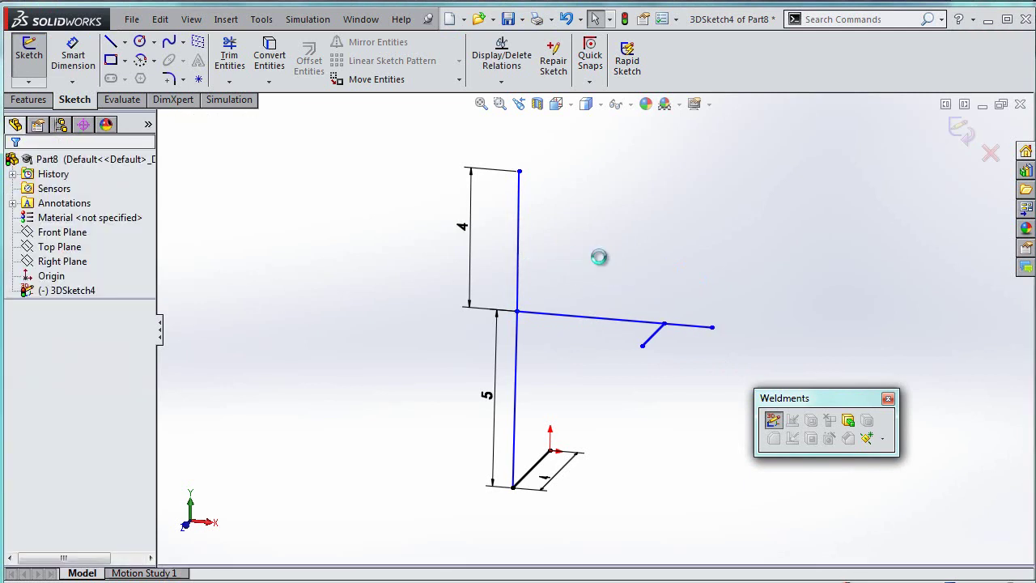
Step: Dimension the end leg at 4 m, the horizontal run at 6 m and the side branch at 9 m
click(73, 57)
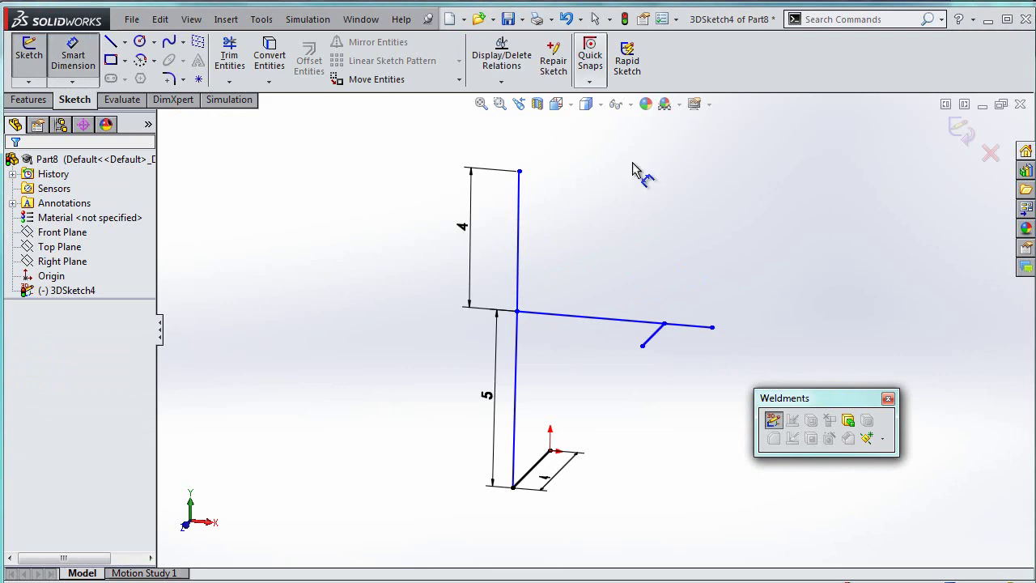
click(686, 333)
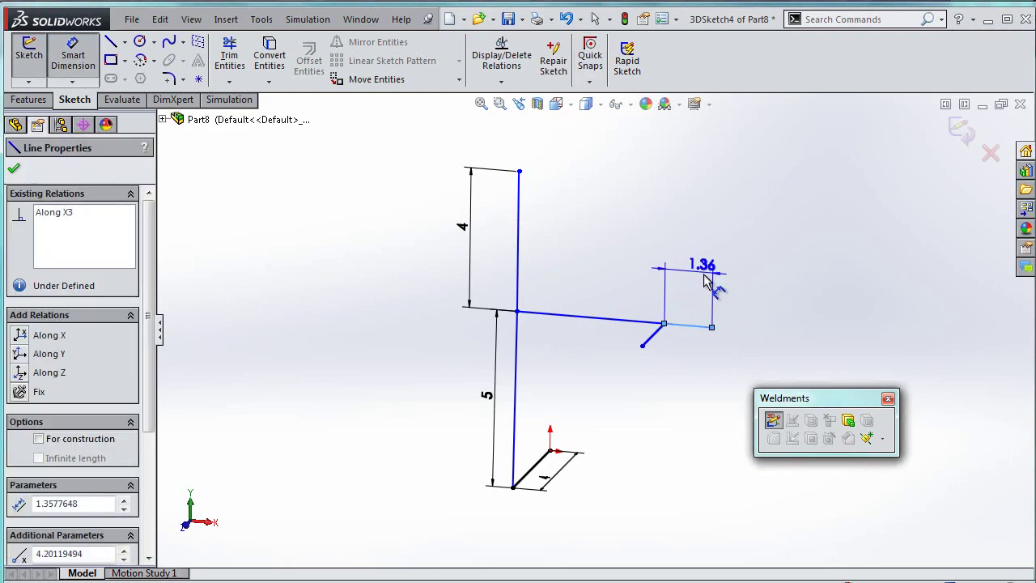
click(706, 281)
text(4)
key(Return)
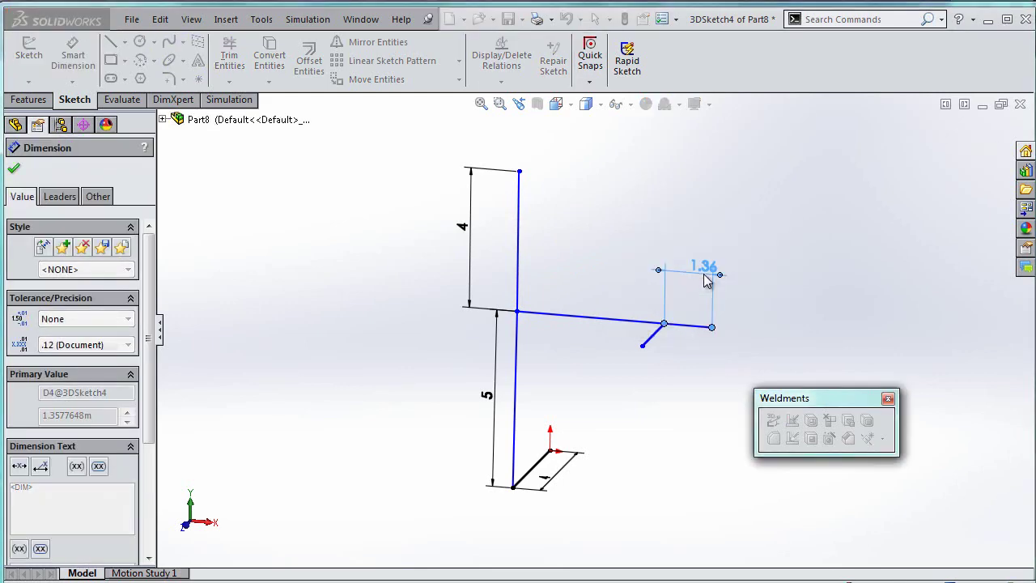
click(603, 322)
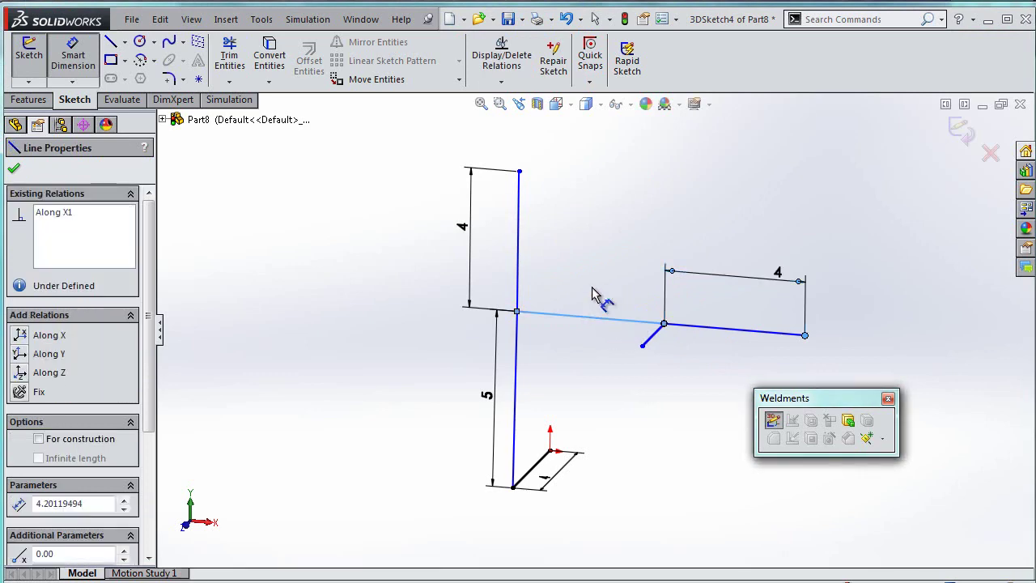
click(597, 296)
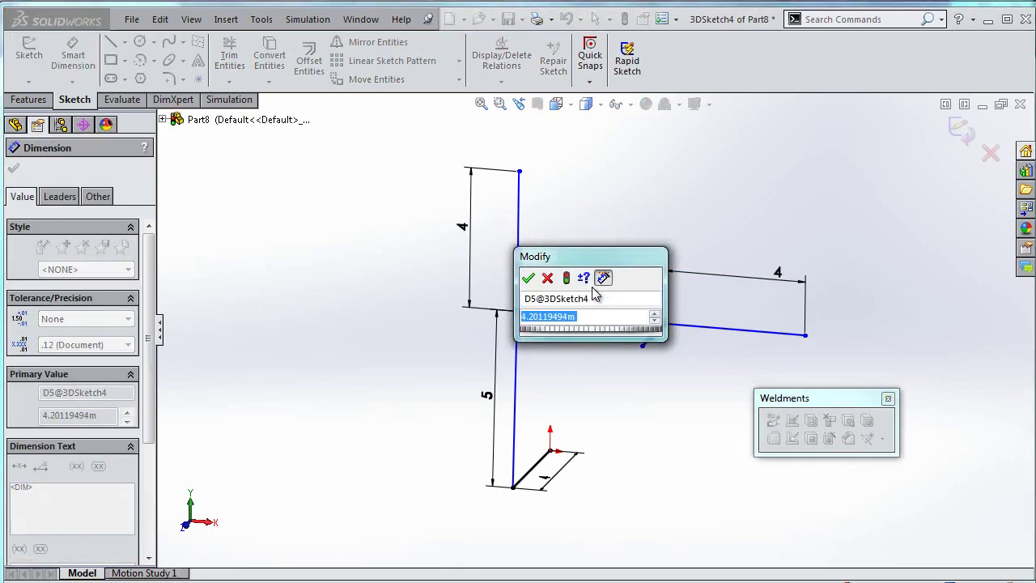
text(6)
key(Return)
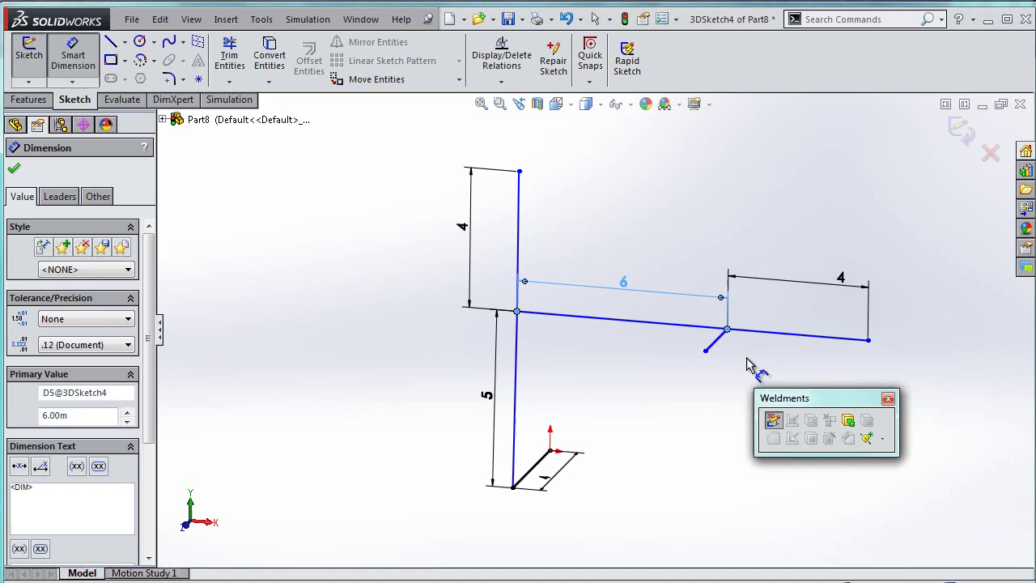
click(717, 346)
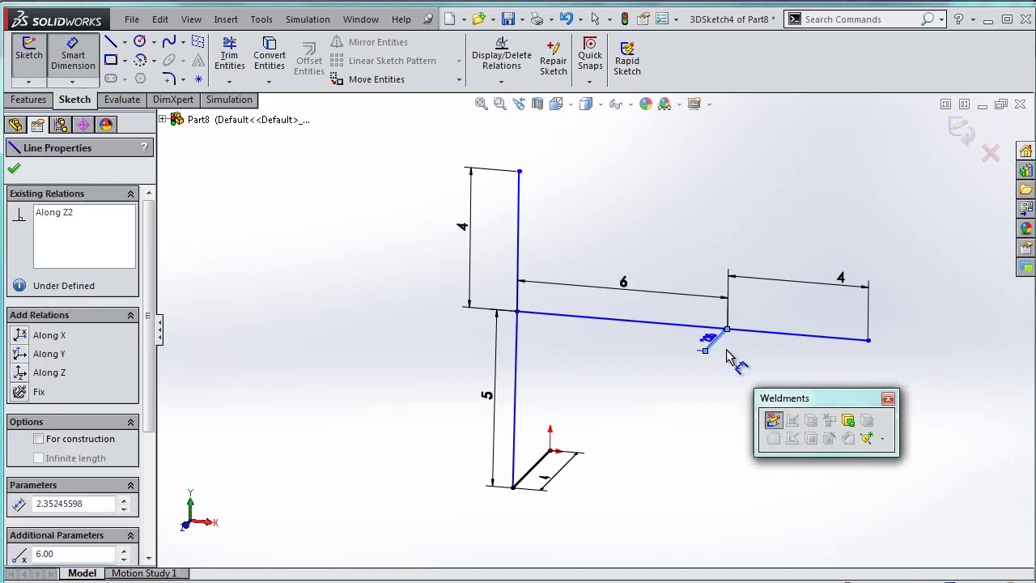
click(745, 349)
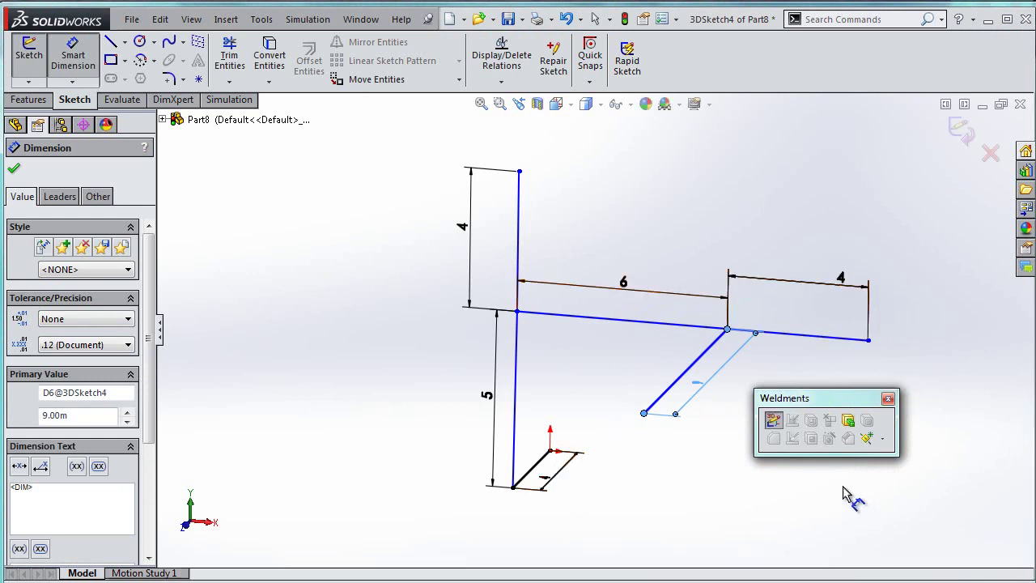
Step: Drag the riser's top and the run's end points to test the sketch constraints, then orbit and zoom
key(Escape)
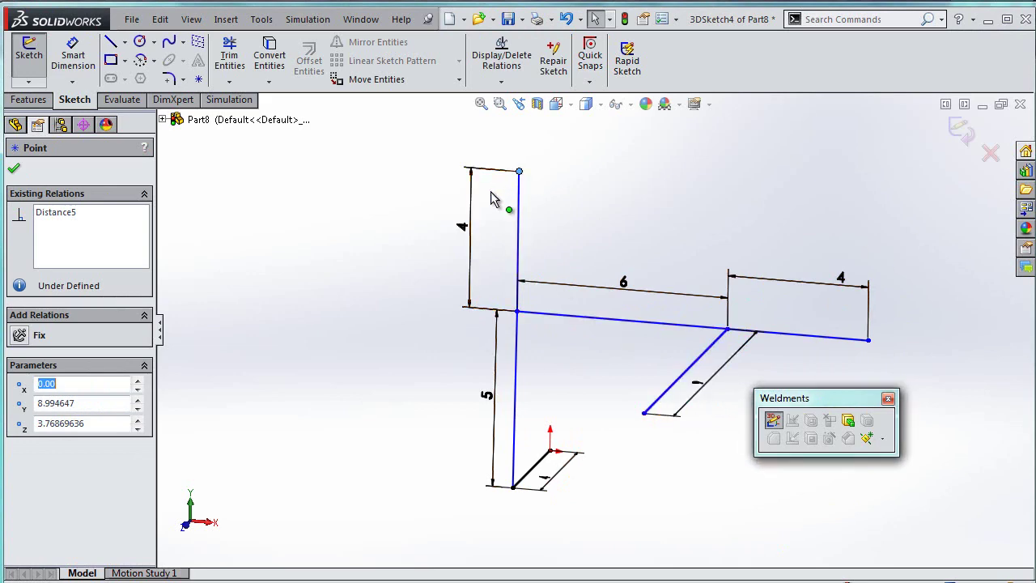
mouse_move(491, 200)
mouse_down()
mouse_move(419, 287)
mouse_move(586, 268)
mouse_move(491, 351)
mouse_move(579, 285)
mouse_move(518, 283)
mouse_move(580, 376)
mouse_move(492, 185)
mouse_move(515, 337)
mouse_up()
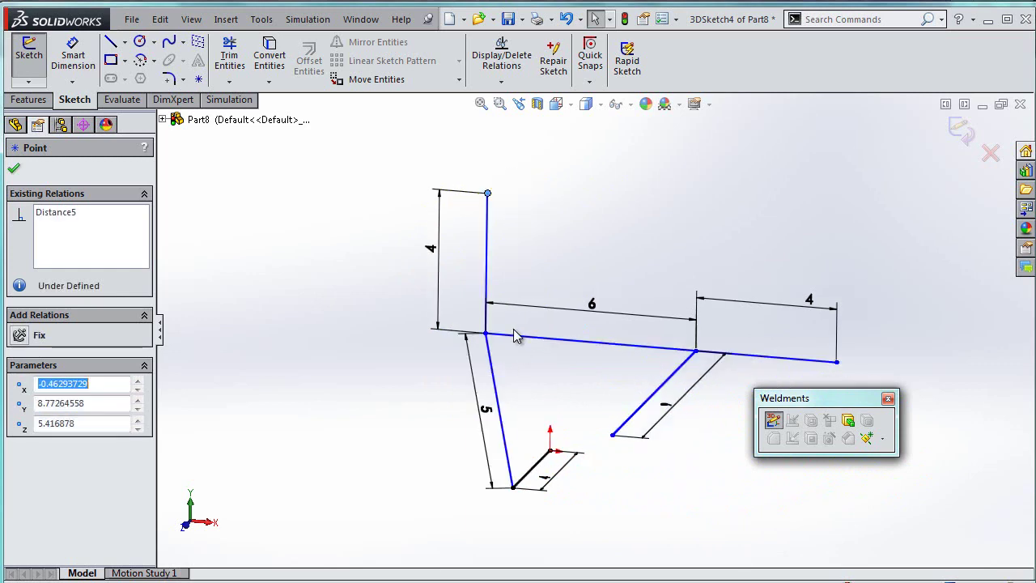
drag(837, 363, 686, 212)
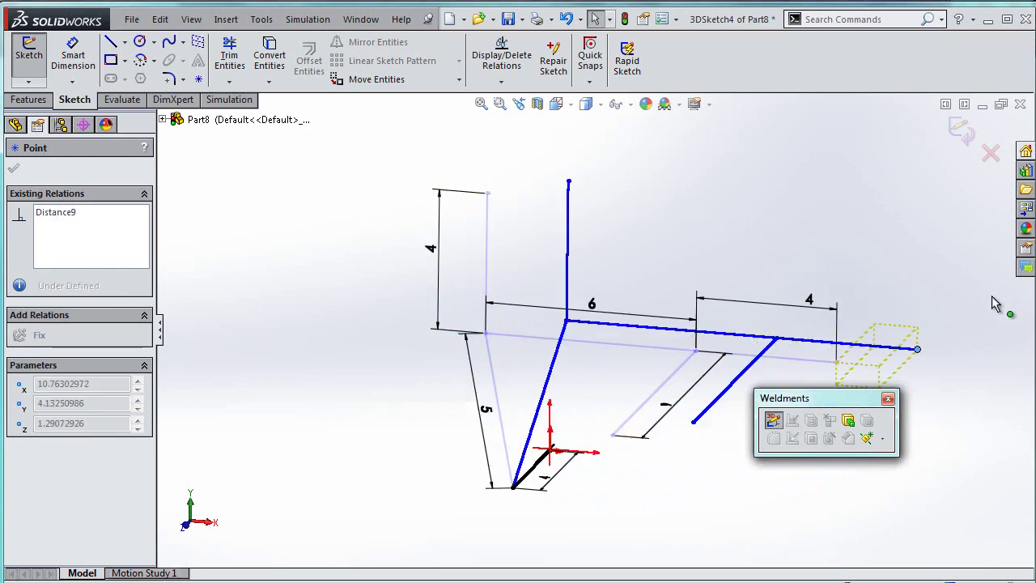
mouse_move(996, 303)
mouse_down()
mouse_move(806, 211)
mouse_move(883, 205)
mouse_move(873, 120)
mouse_move(876, 129)
mouse_up()
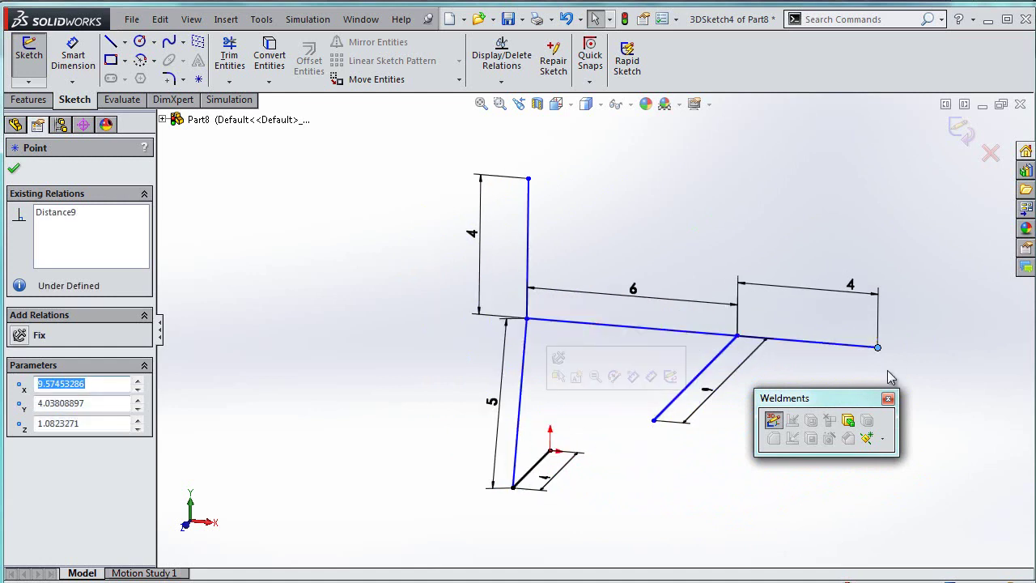
click(613, 531)
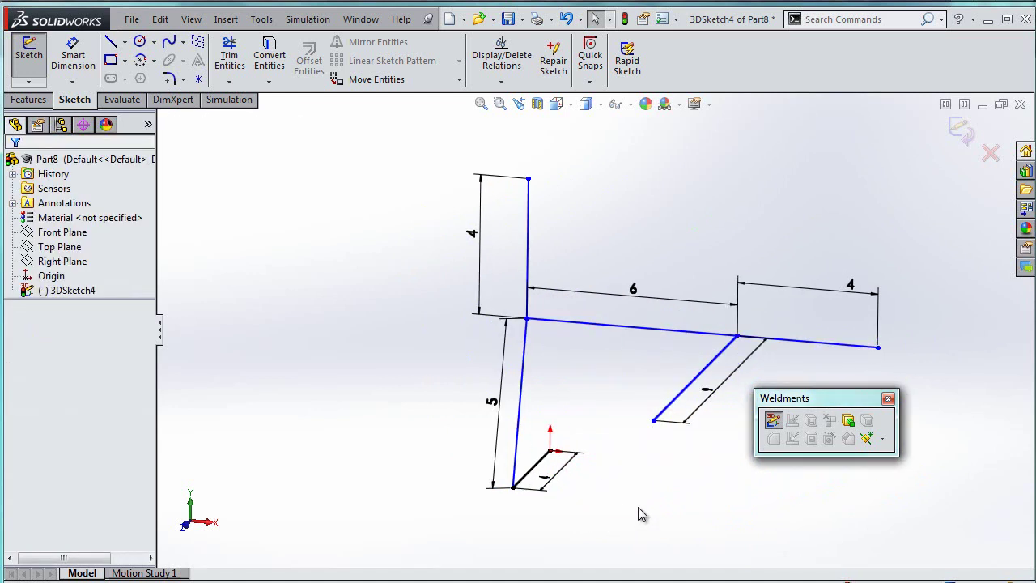
middle_drag(567, 388, 483, 389)
scroll(737, 425, down, 6)
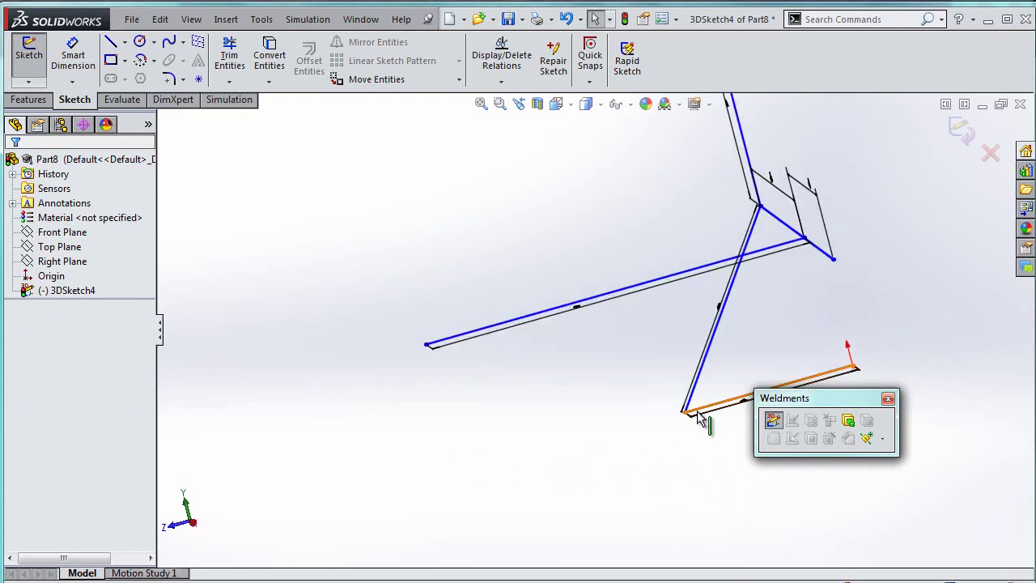
Step: Add a 90° angle dimension between the slanted 5 m leg and the bottom leg
click(73, 56)
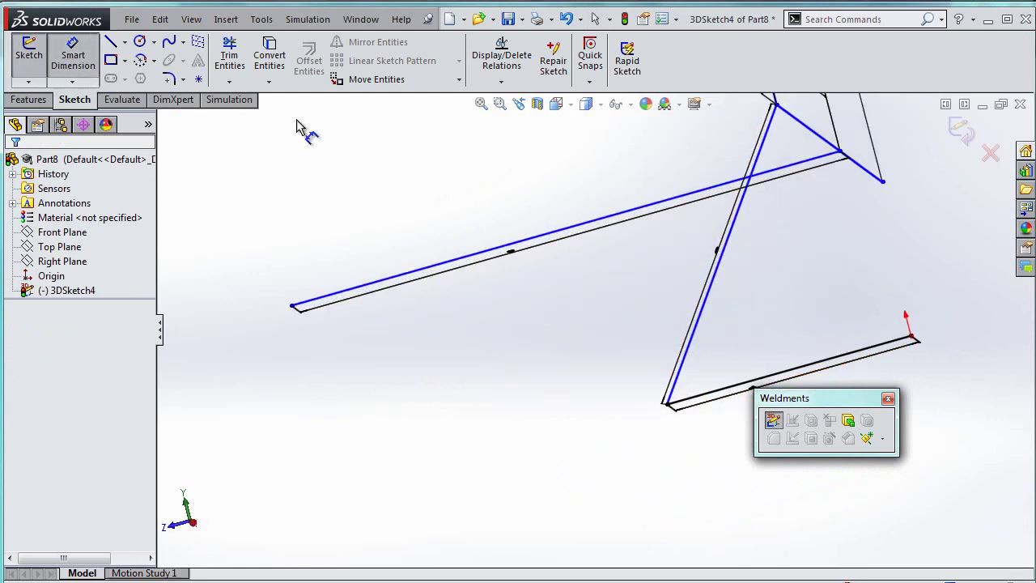
click(694, 353)
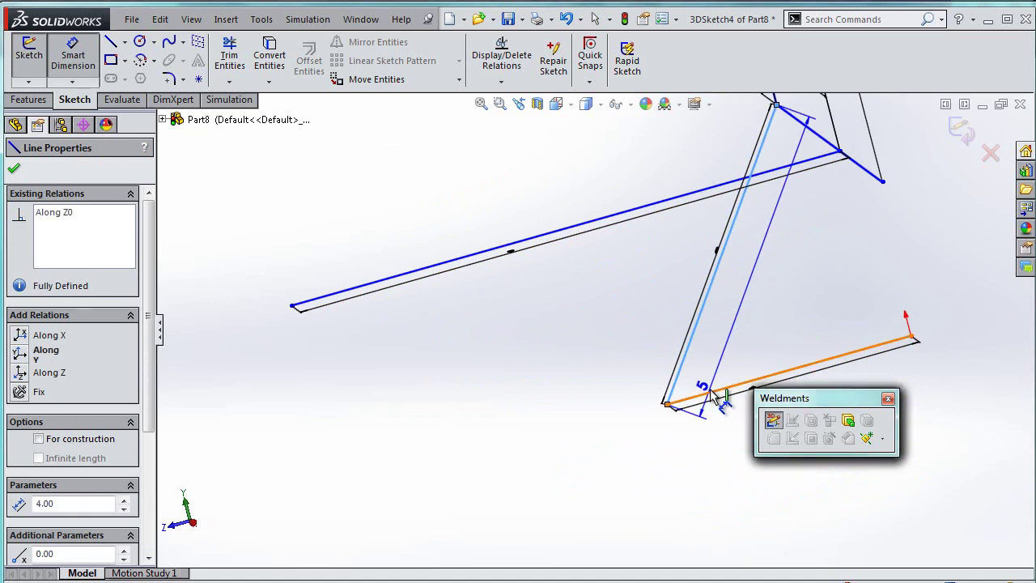
click(712, 391)
click(748, 352)
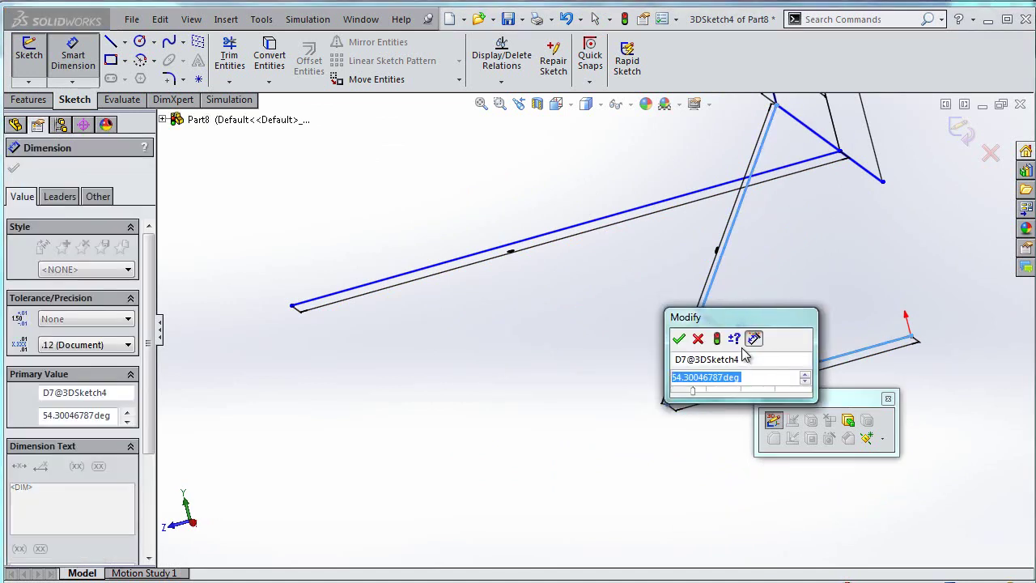
text(90)
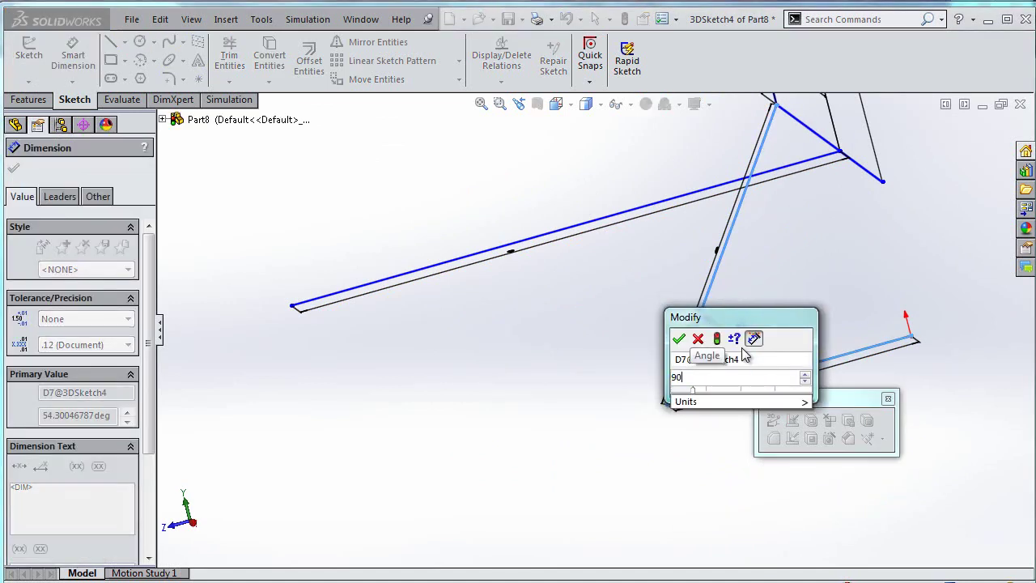
key(Return)
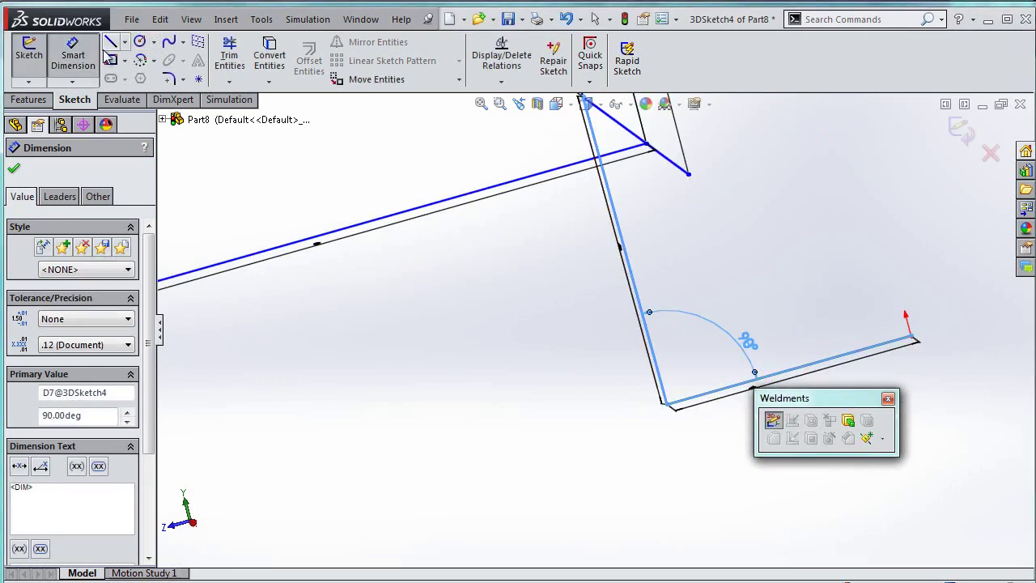
key(Escape)
key(f)
Step: Orbit the view and drag sketch points to check the frame keeps its upright layout
mouse_move(564, 266)
middle_down()
mouse_move(548, 273)
mouse_move(591, 304)
middle_up()
mouse_move(463, 302)
mouse_down()
mouse_move(533, 411)
mouse_move(405, 273)
mouse_move(451, 294)
mouse_move(555, 270)
mouse_move(512, 317)
mouse_up()
mouse_move(382, 340)
middle_down()
mouse_move(469, 397)
mouse_move(513, 483)
mouse_move(507, 460)
mouse_move(493, 456)
mouse_move(517, 457)
middle_up()
mouse_move(519, 417)
middle_down()
mouse_move(587, 467)
mouse_move(568, 422)
mouse_move(578, 443)
mouse_move(553, 432)
mouse_move(579, 463)
middle_up()
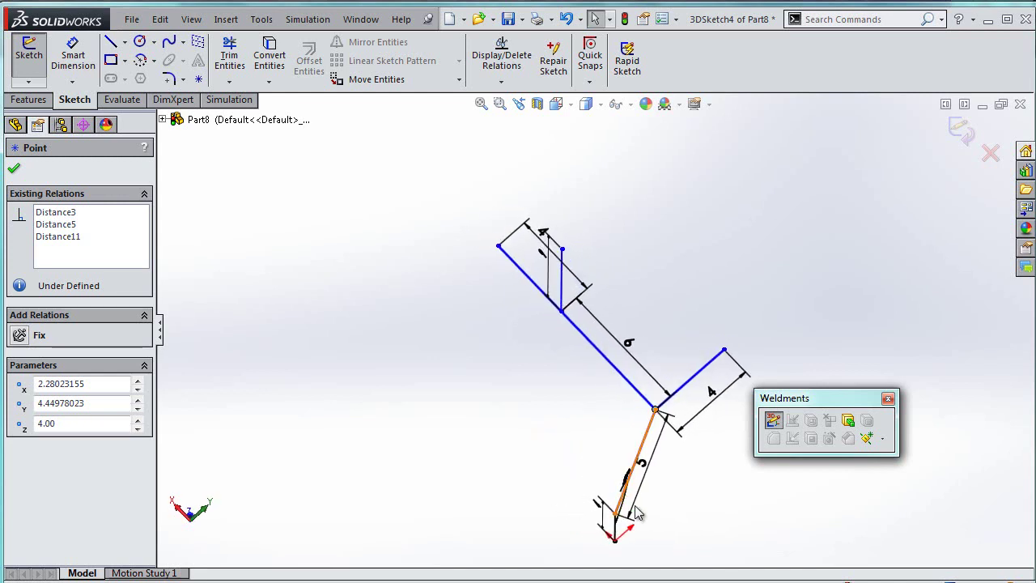
mouse_move(628, 510)
middle_down()
mouse_move(677, 520)
mouse_move(583, 432)
mouse_move(555, 344)
mouse_move(562, 368)
mouse_move(583, 371)
middle_up()
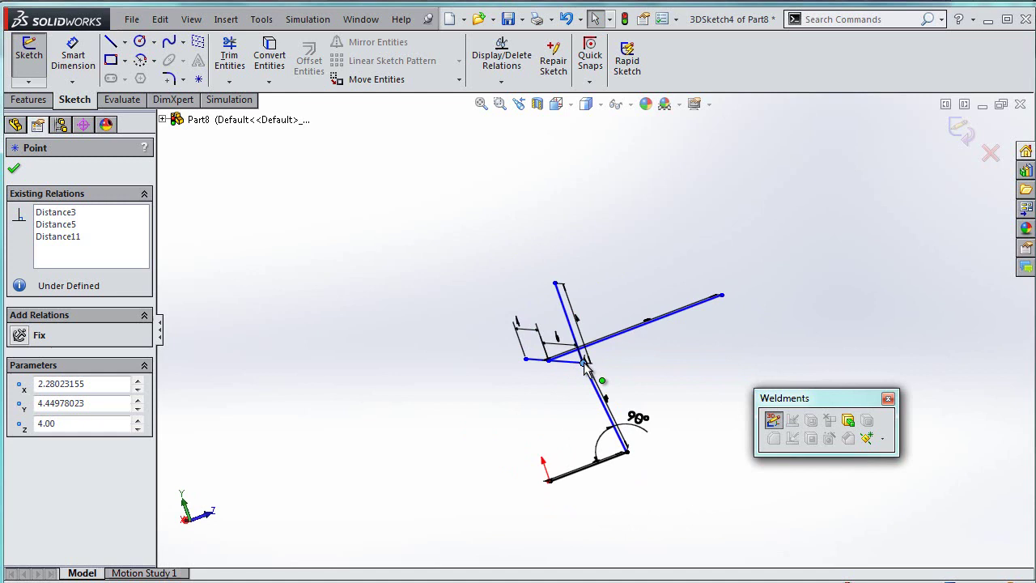
mouse_move(581, 377)
mouse_down()
mouse_move(551, 397)
mouse_move(538, 462)
mouse_move(607, 405)
mouse_move(539, 420)
mouse_up()
mouse_move(539, 420)
middle_down()
mouse_move(623, 402)
mouse_move(658, 381)
middle_up()
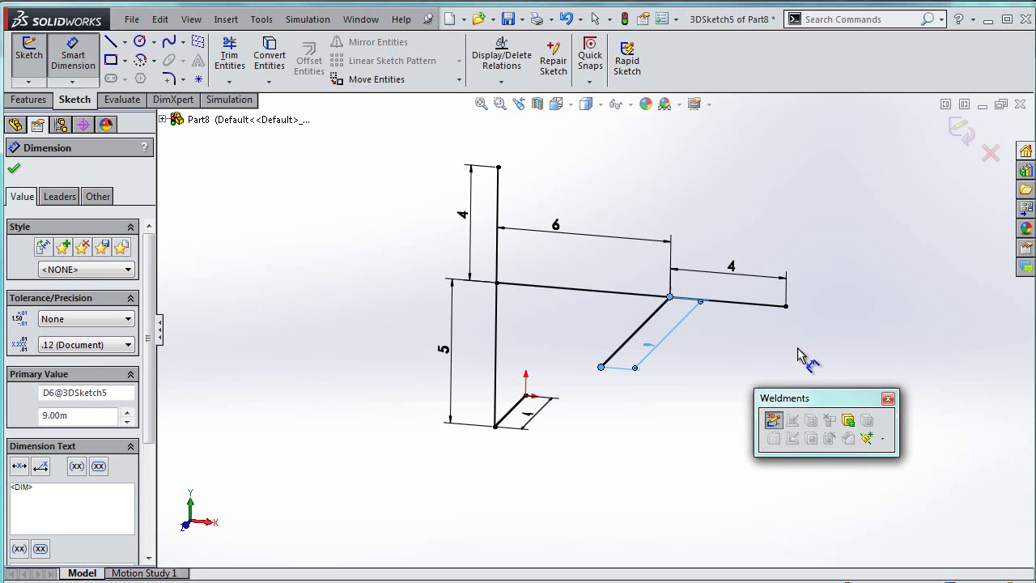
Step: Exit the 3D sketch so 3DSketch5 appears in Part8's feature tree
click(960, 133)
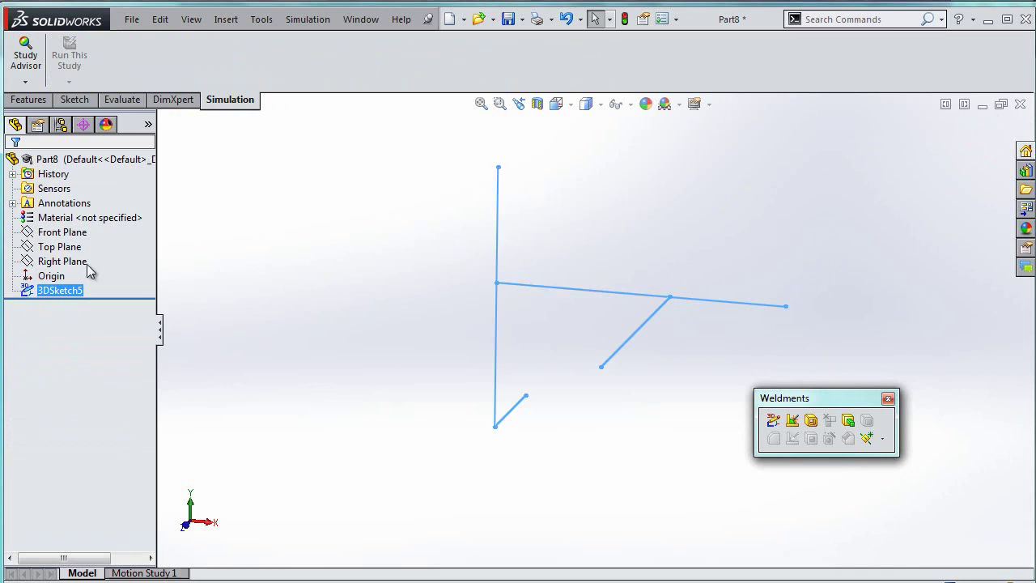
Step: Add a weldment and select the bottom leg, vertical leg and right-hand line as the first pipe group
click(792, 422)
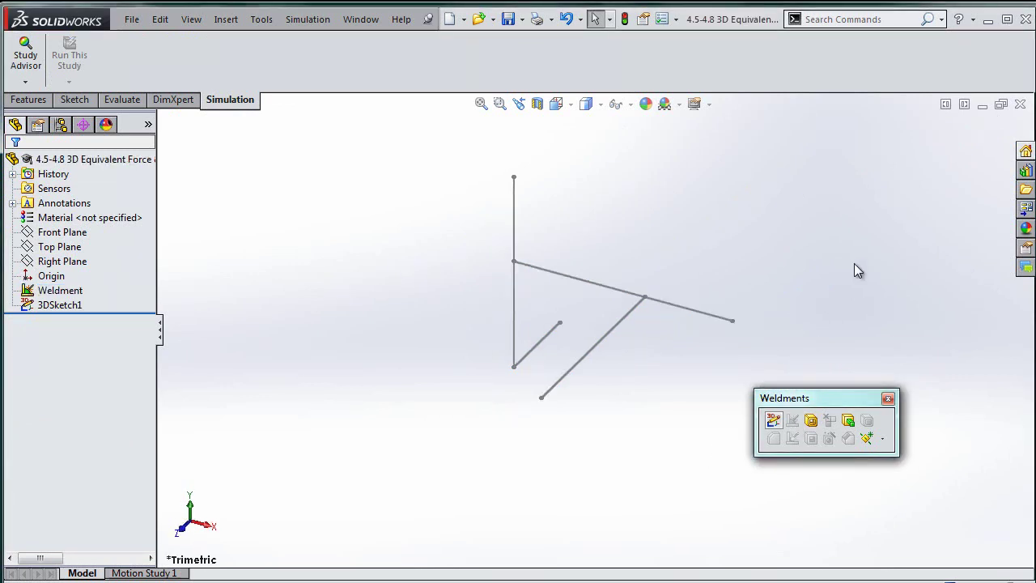
click(811, 422)
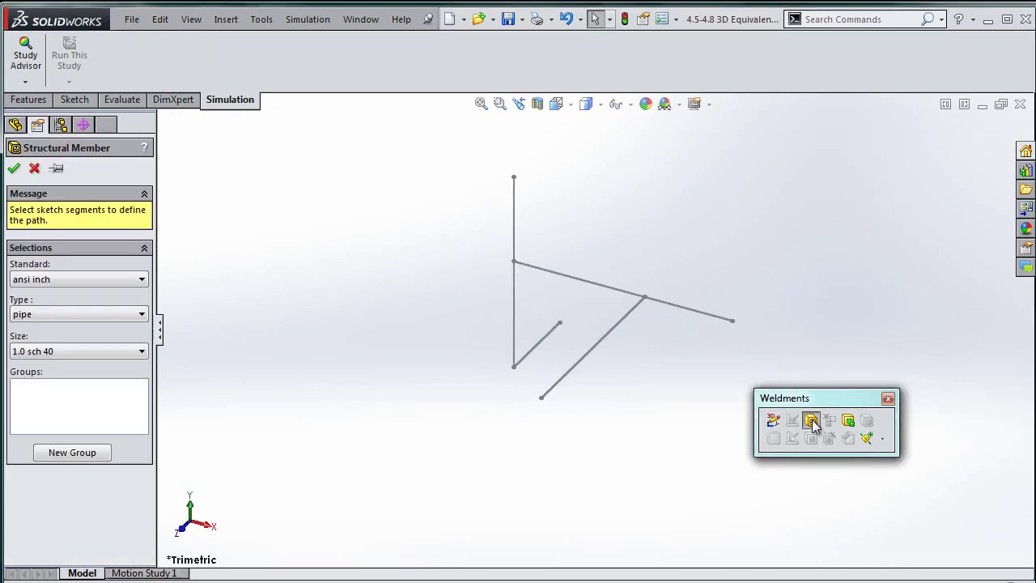
click(533, 356)
click(514, 320)
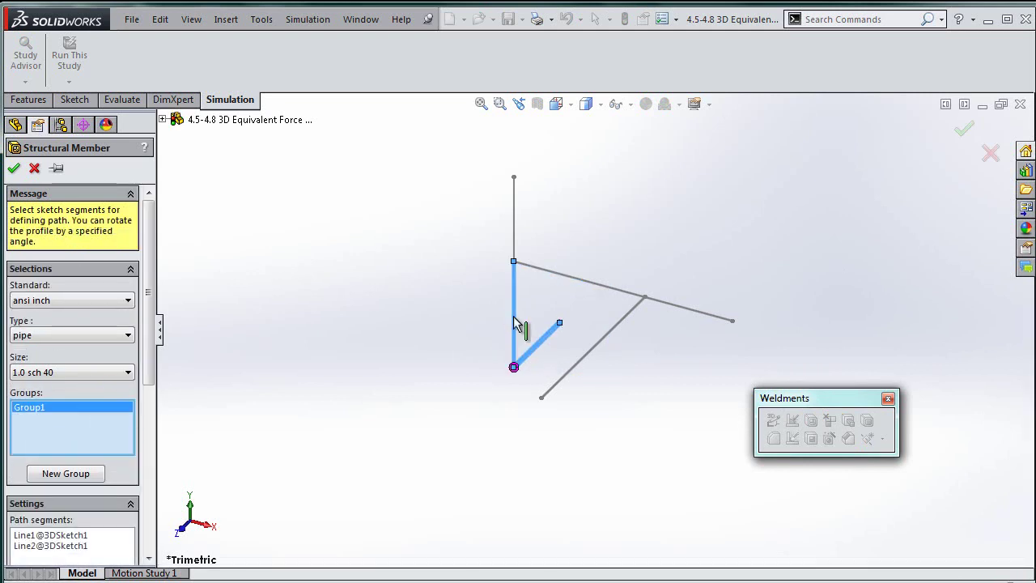
click(692, 316)
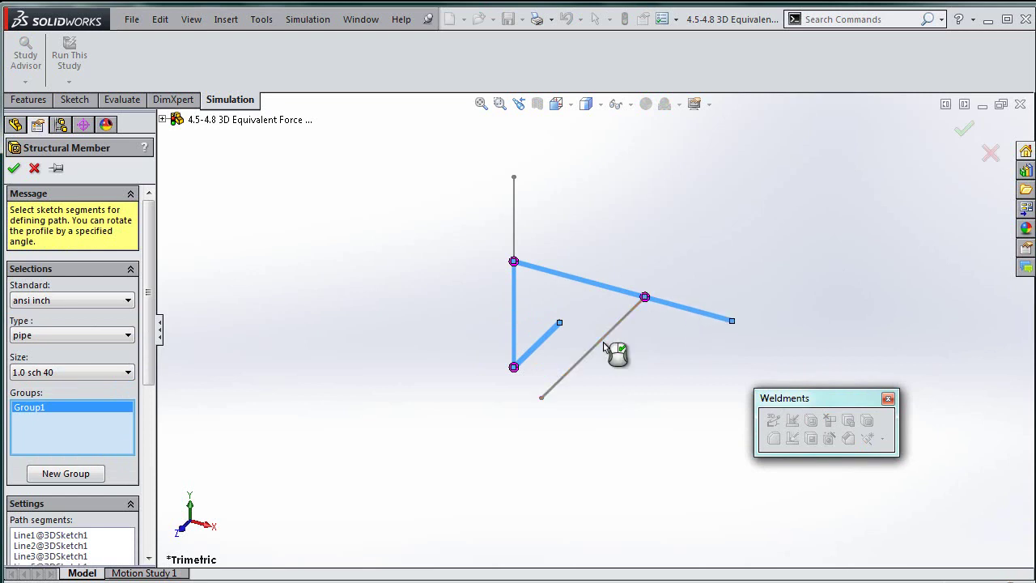
Step: Add Group2 with the diagonal line and Group3 with the top vertical line
click(82, 479)
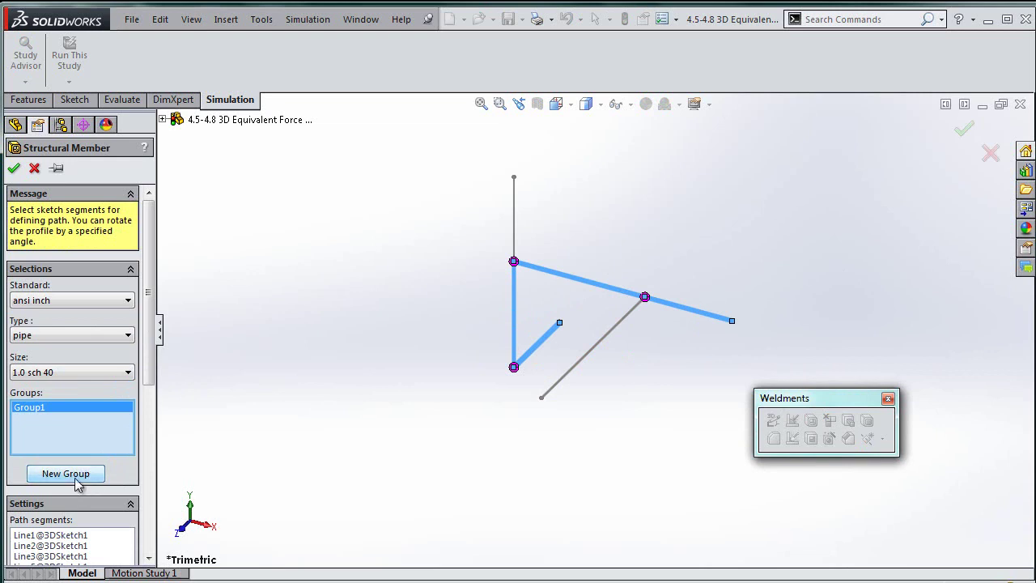
click(78, 479)
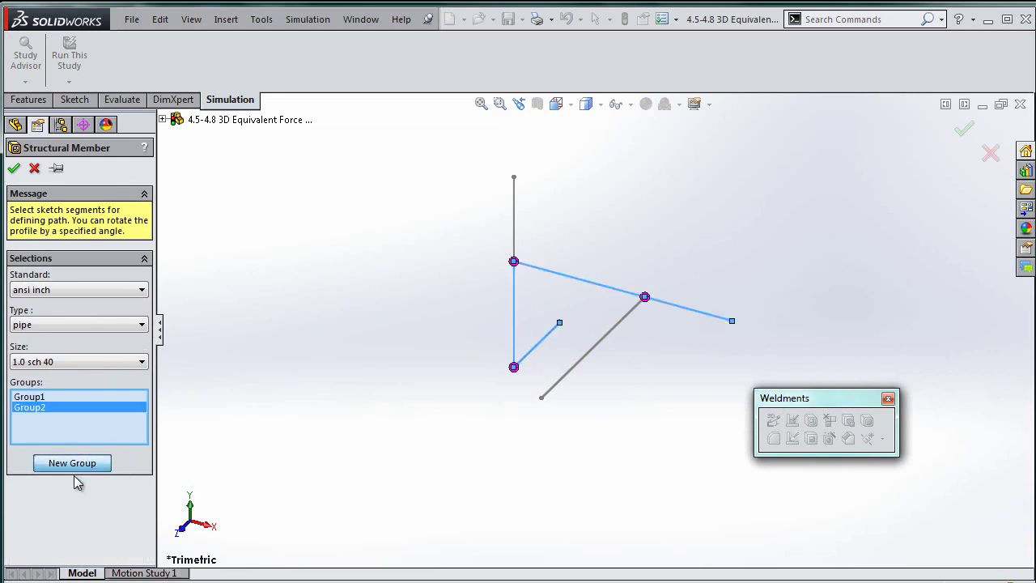
click(586, 356)
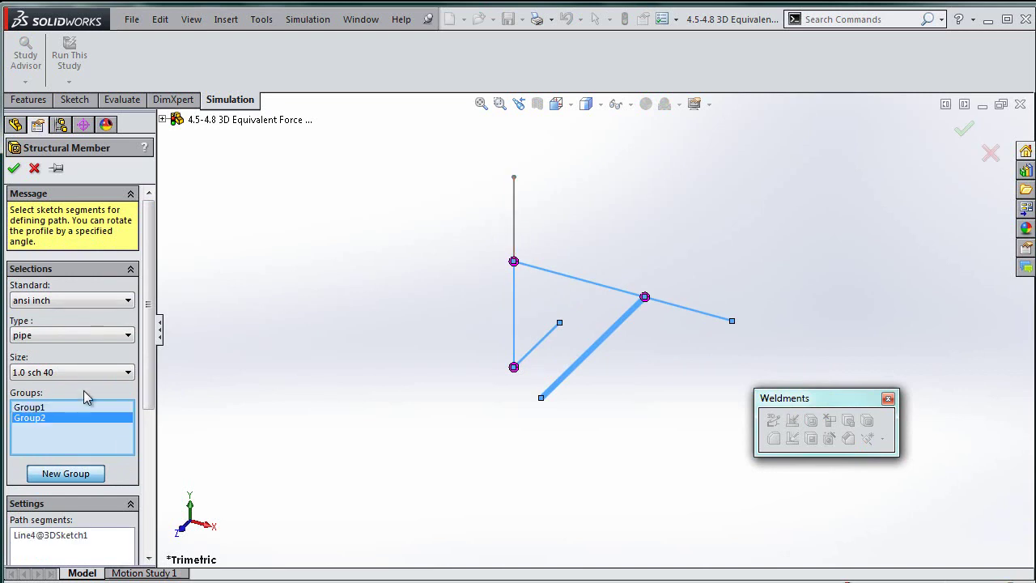
click(65, 473)
click(513, 215)
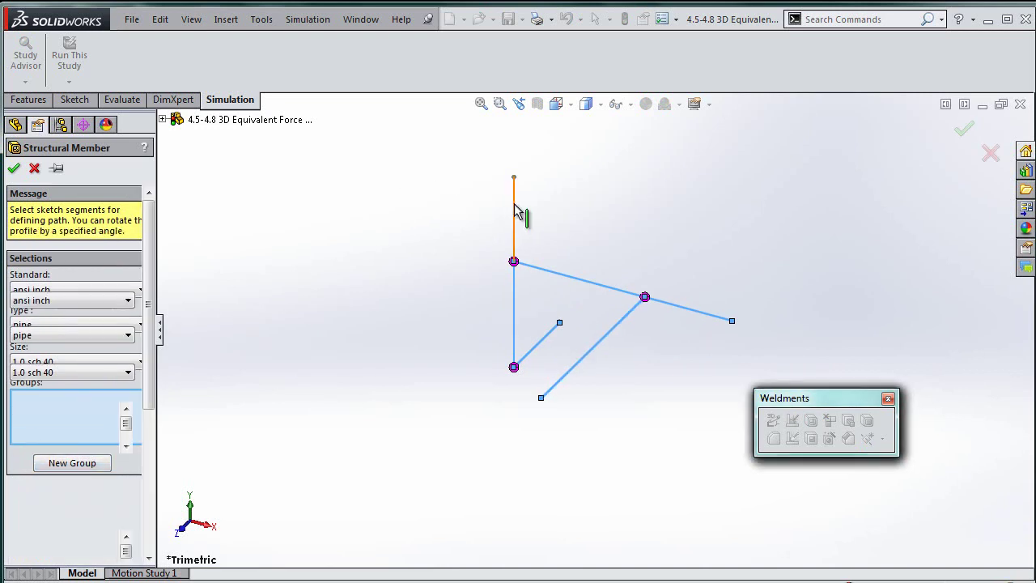
Step: Set the profile to iso pipe 21.3 x 2.3 and create Structural Member2
click(44, 301)
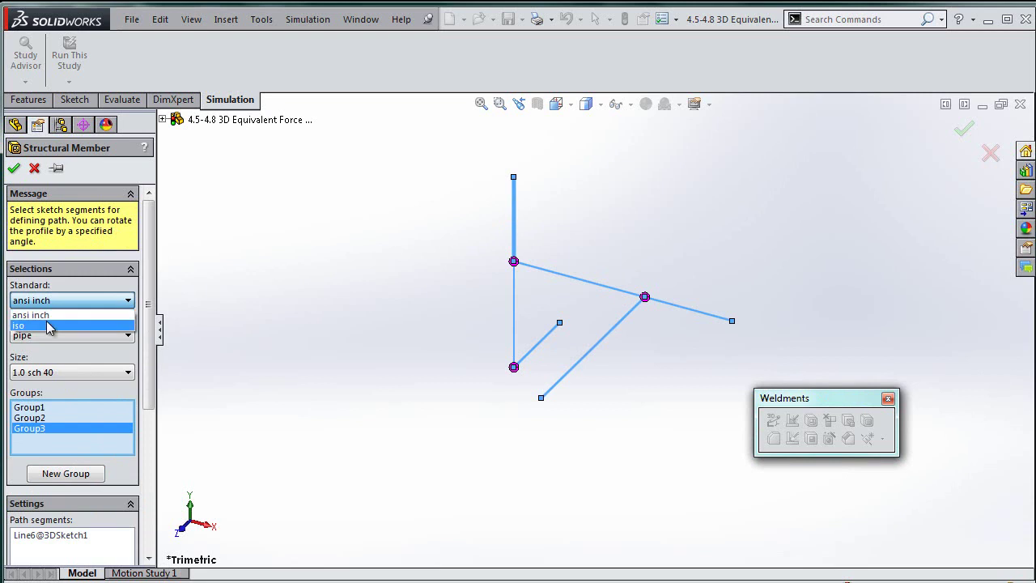
click(49, 321)
click(52, 335)
click(72, 370)
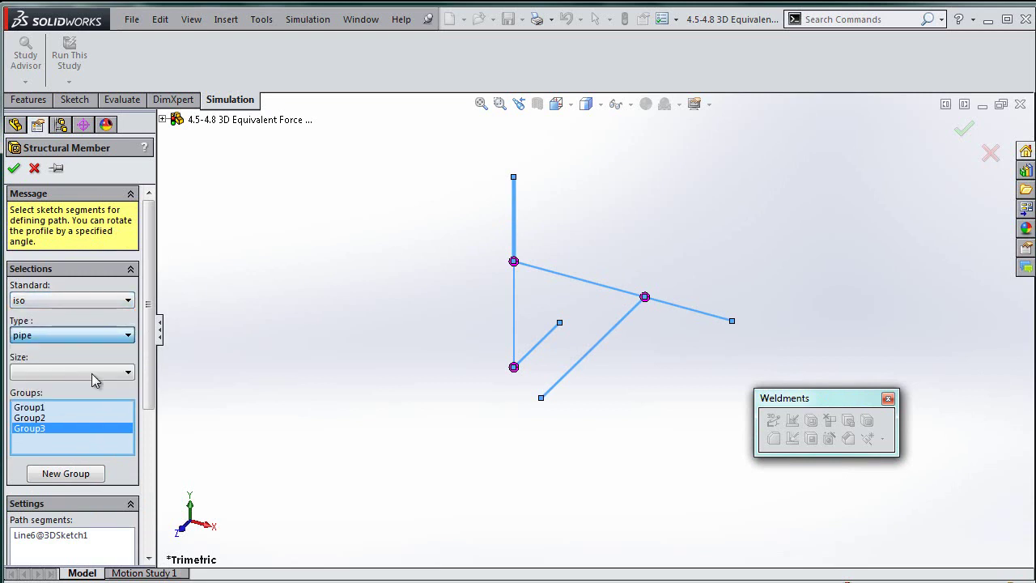
click(81, 372)
click(78, 387)
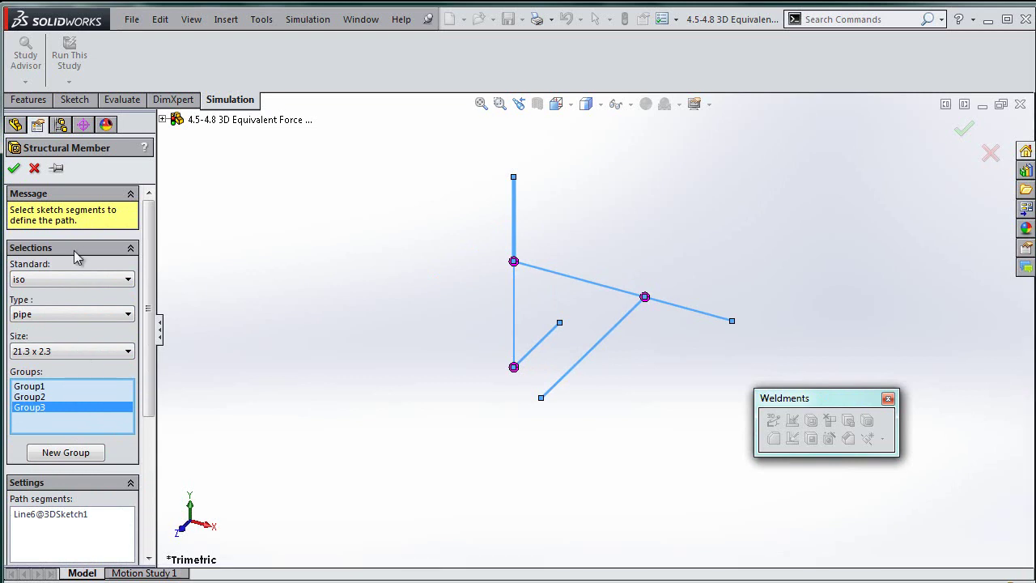
click(14, 168)
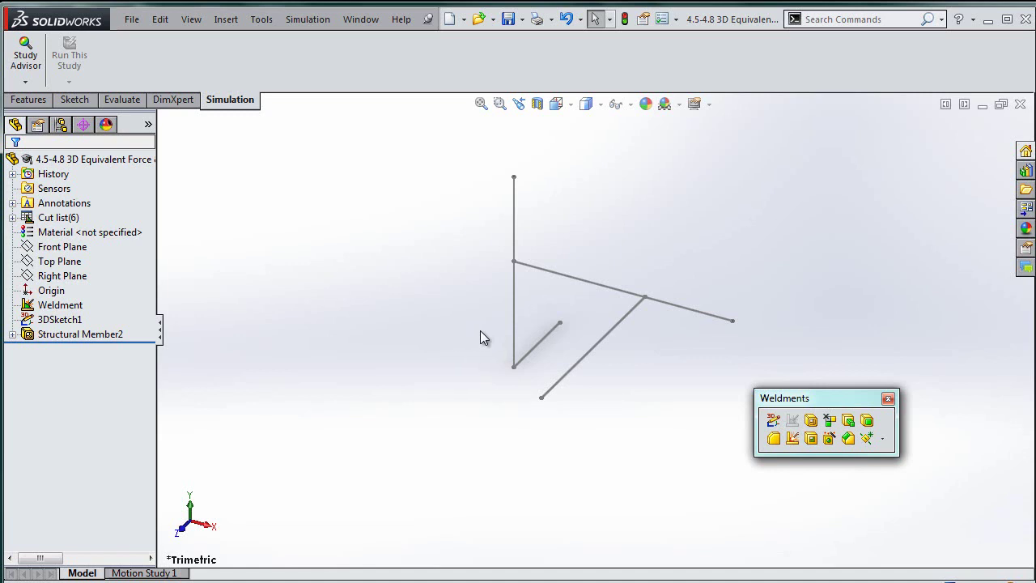
Step: Zoom in on the pipe joints and back out, then close the floating Weldments toolbar
scroll(479, 330, down, 8)
scroll(639, 253, down, 2)
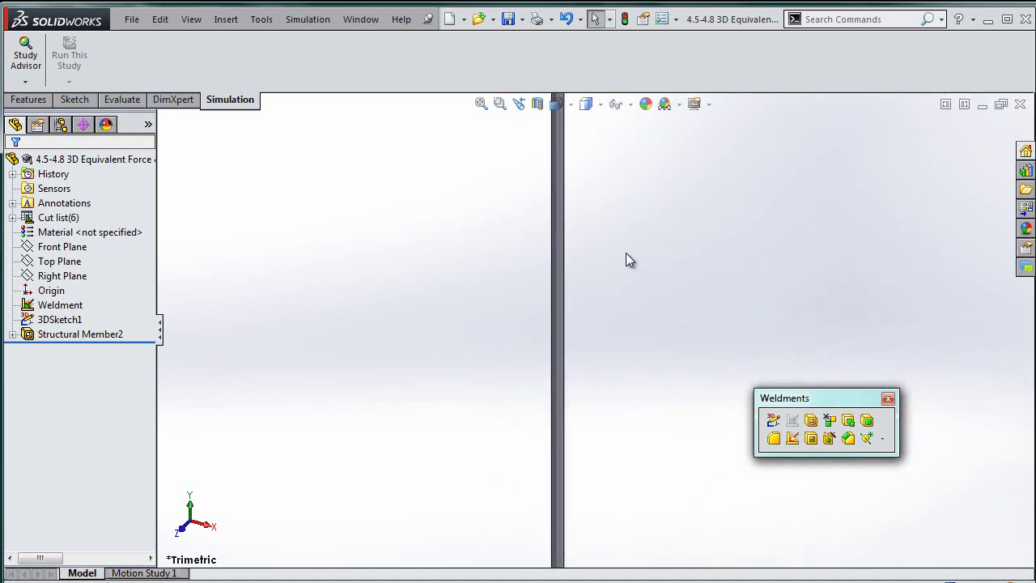
scroll(524, 291, up, 6)
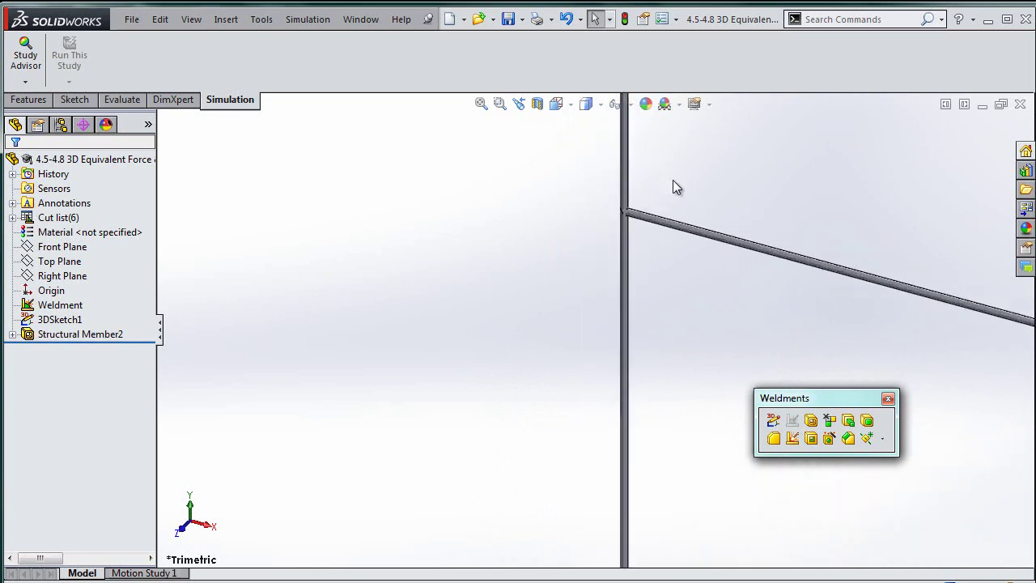
scroll(547, 290, down, 6)
scroll(563, 275, up, 6)
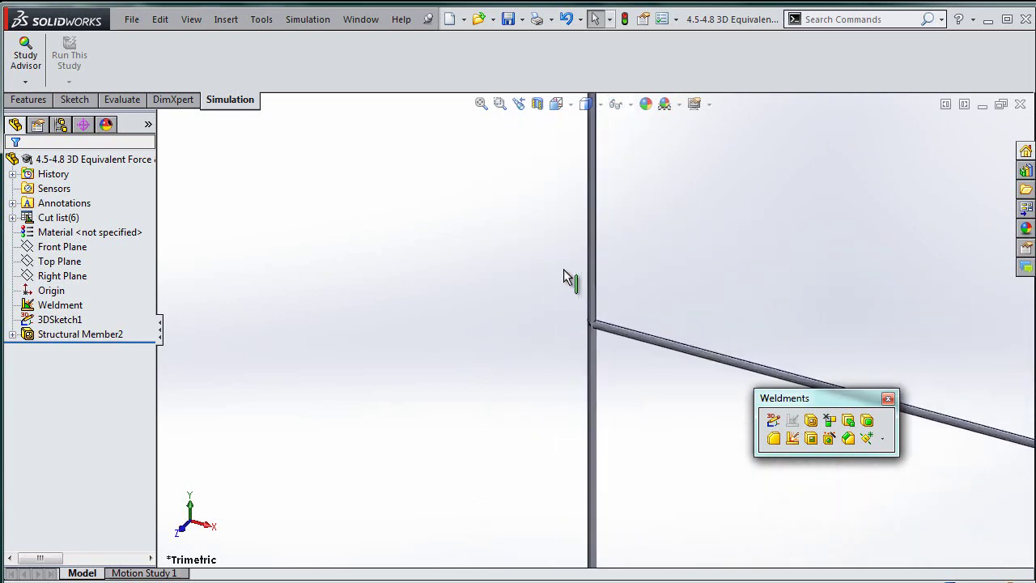
scroll(564, 271, up, 3)
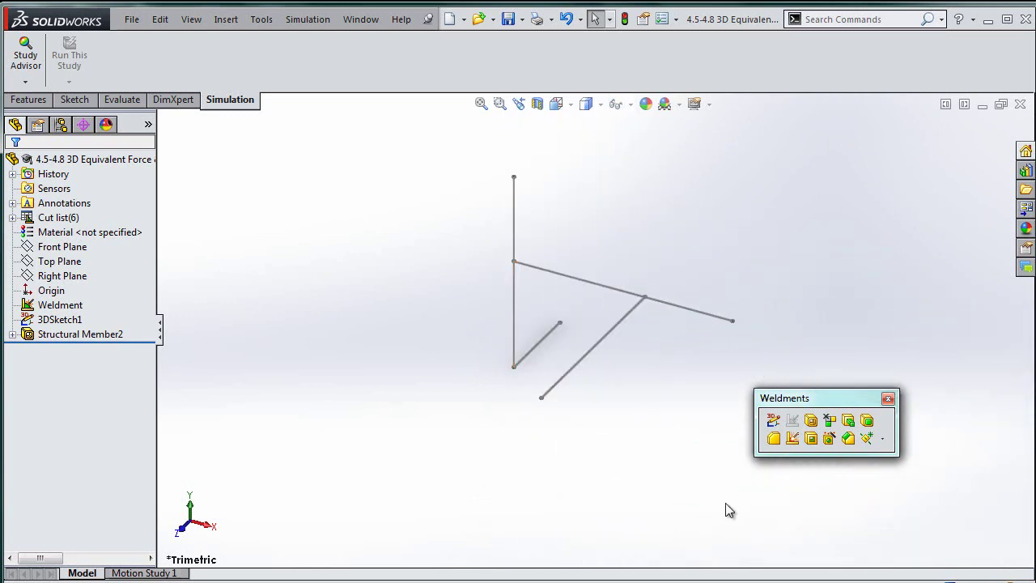
click(887, 401)
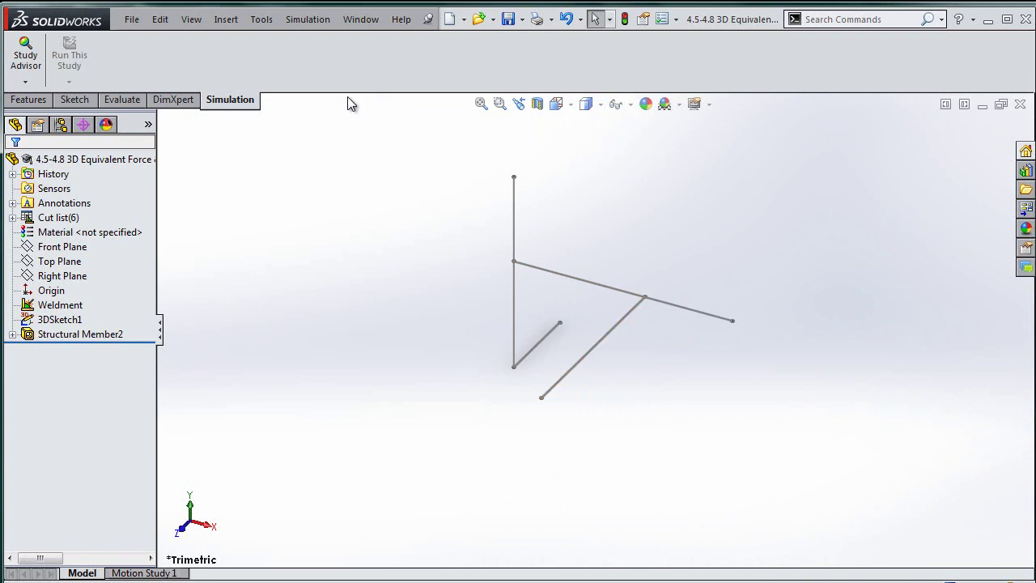
Step: Create the default static study Static 1 and orbit the view toward one pipe end
click(322, 28)
click(329, 41)
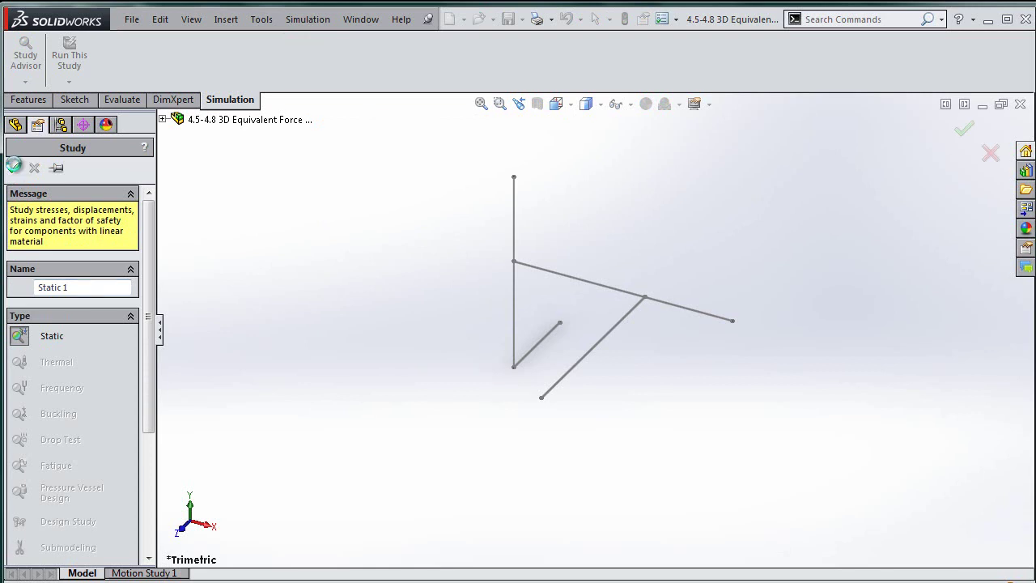
click(14, 166)
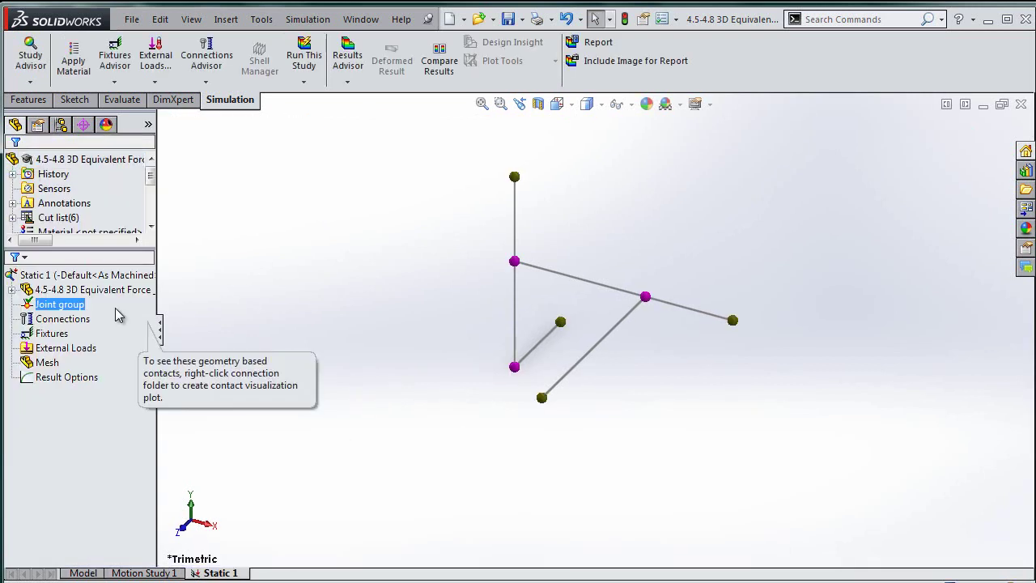
middle_drag(577, 320, 566, 297)
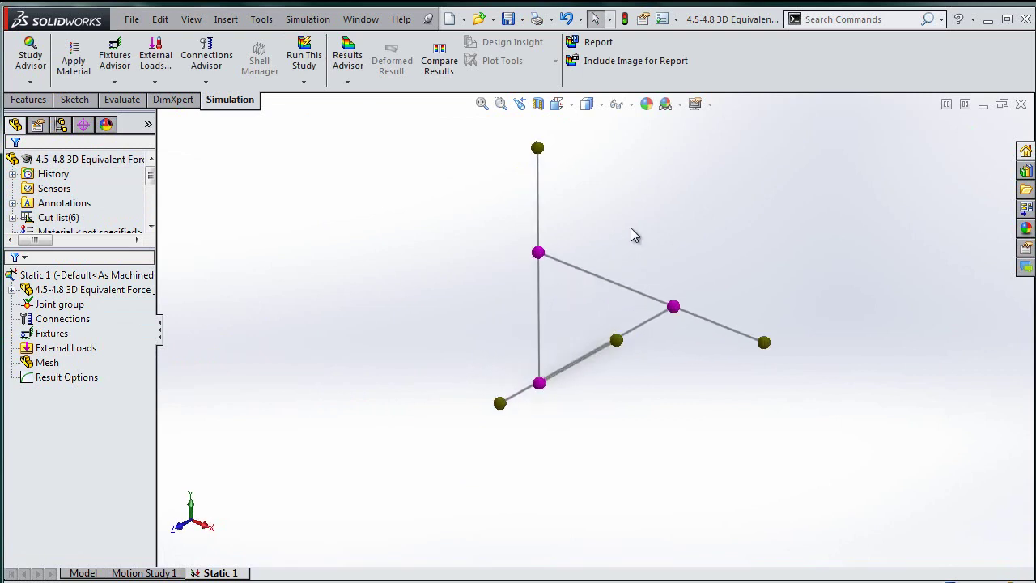
middle_drag(631, 229, 828, 268)
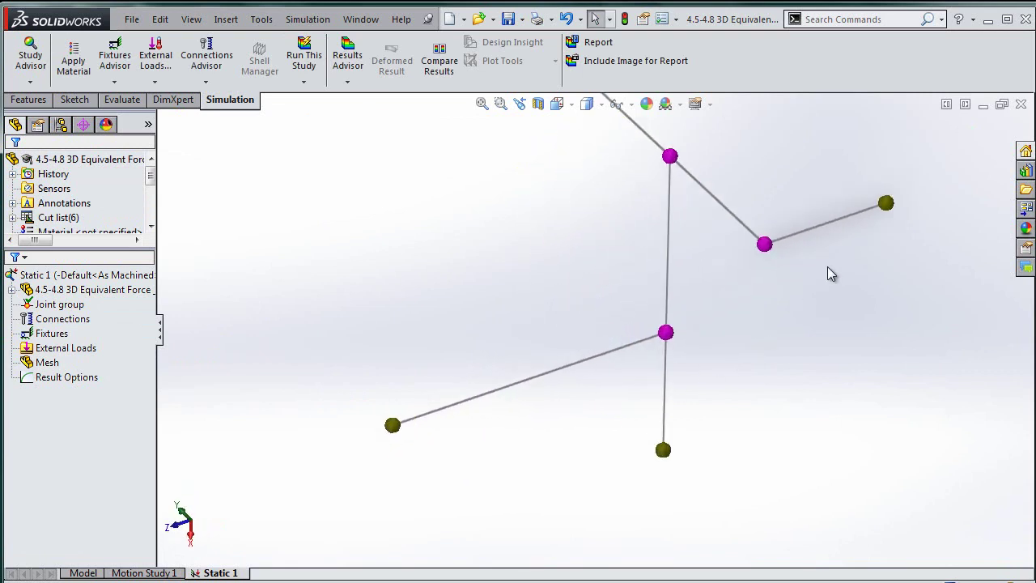
scroll(827, 267, down, 6)
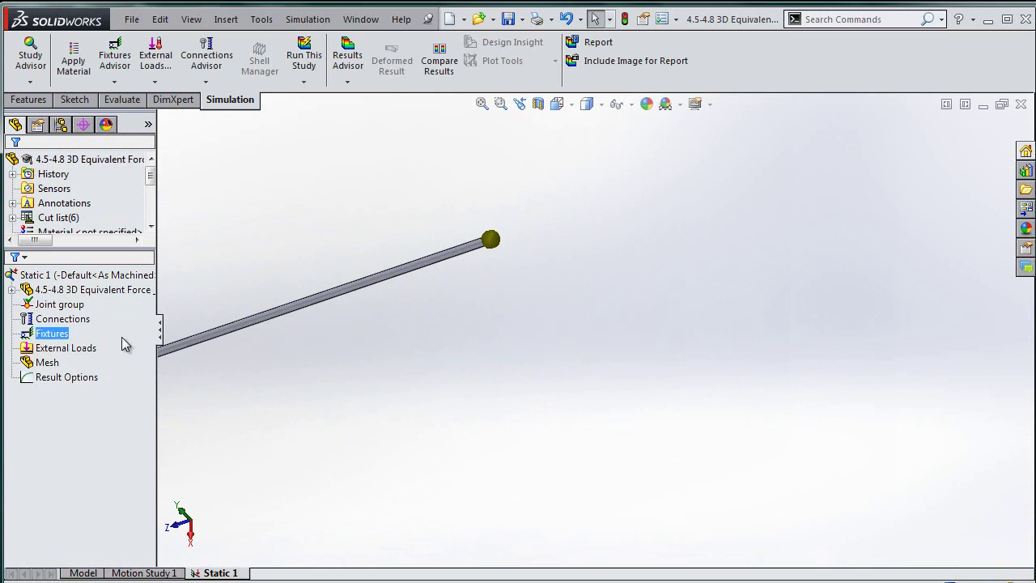
Step: Add a Fixed Geometry restraint on the pipe-end joint Joint<2, 1>
right_click(65, 335)
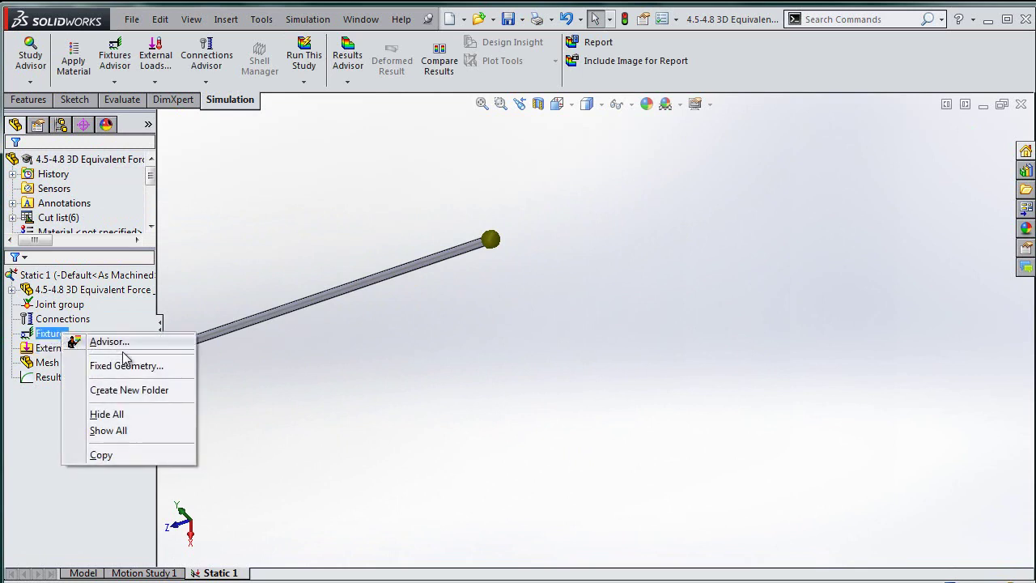
click(125, 366)
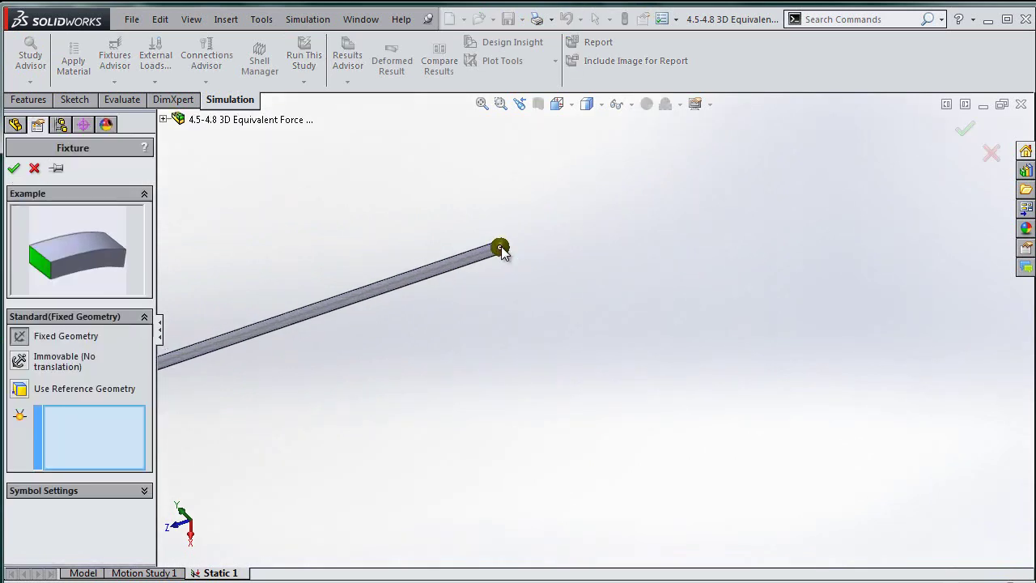
scroll(506, 307, down, 5)
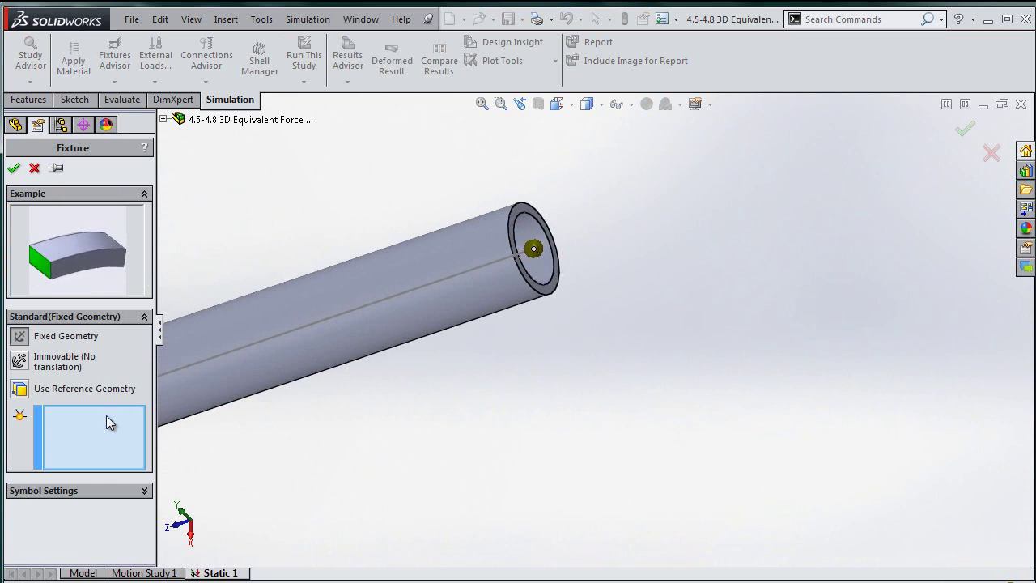
click(534, 249)
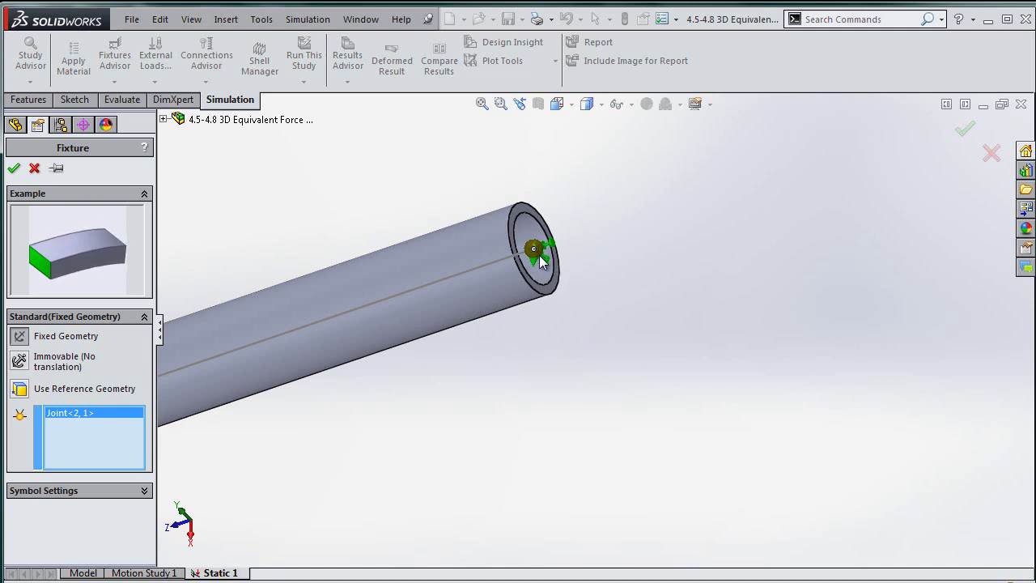
click(13, 167)
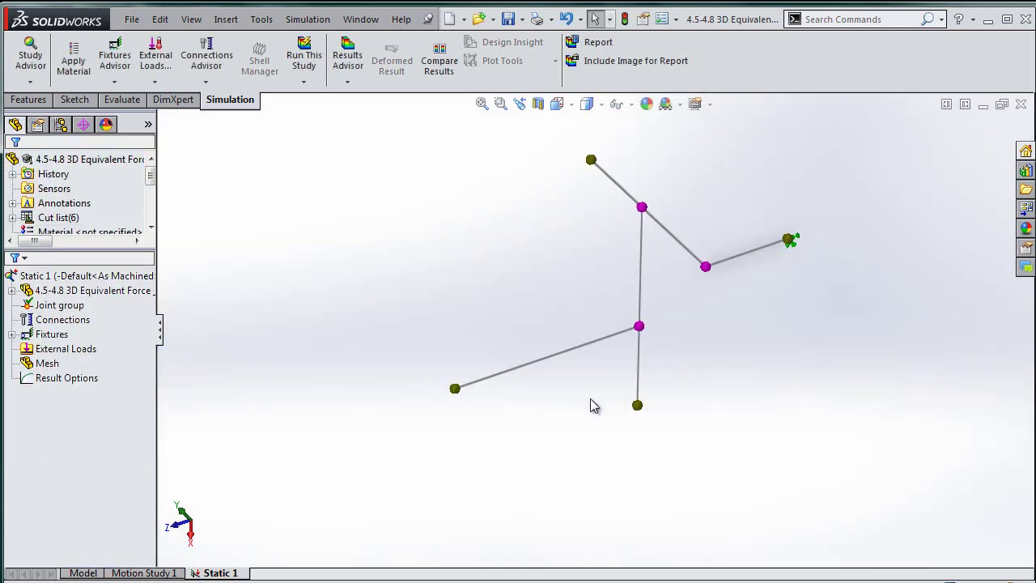
Step: Reorient the frame to the Front view, tilt it into 3-D, and select External Loads
middle_drag(590, 405, 576, 208)
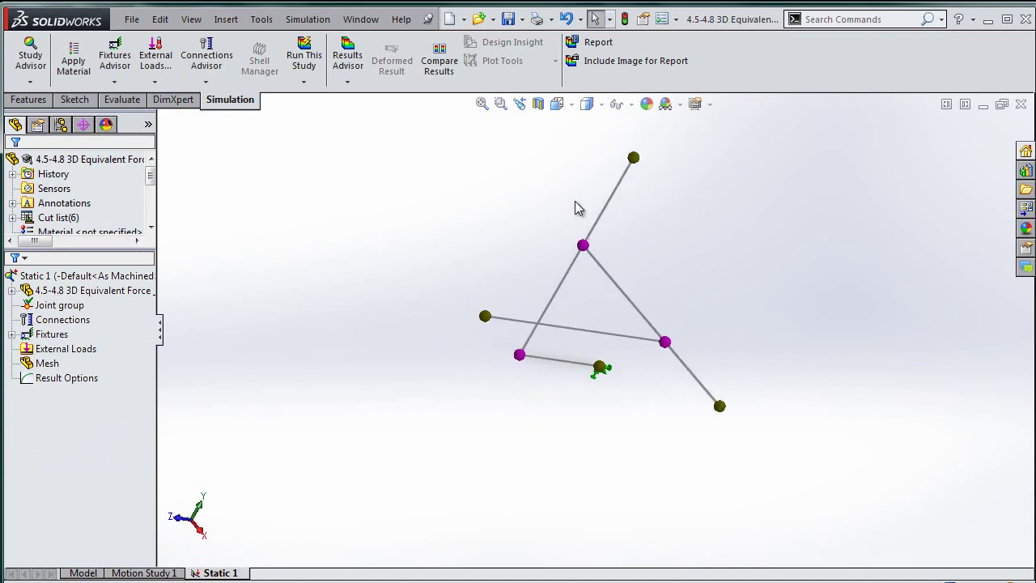
click(559, 103)
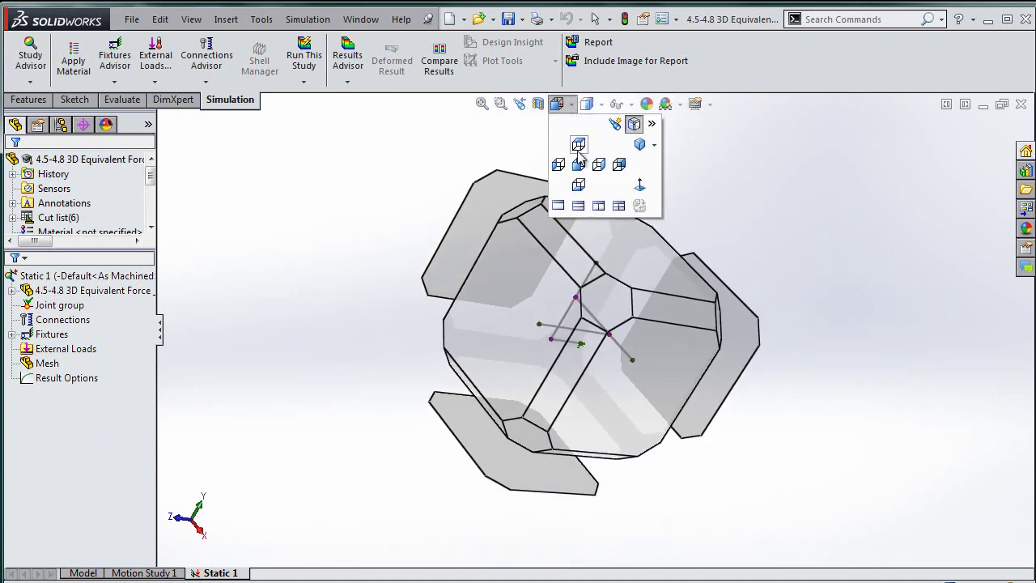
click(578, 149)
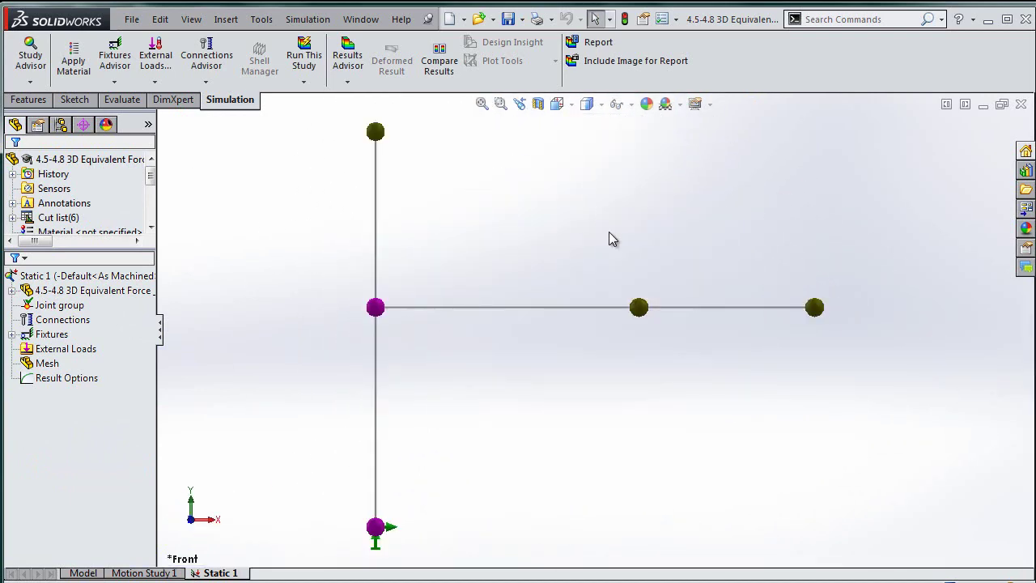
middle_drag(608, 232, 588, 247)
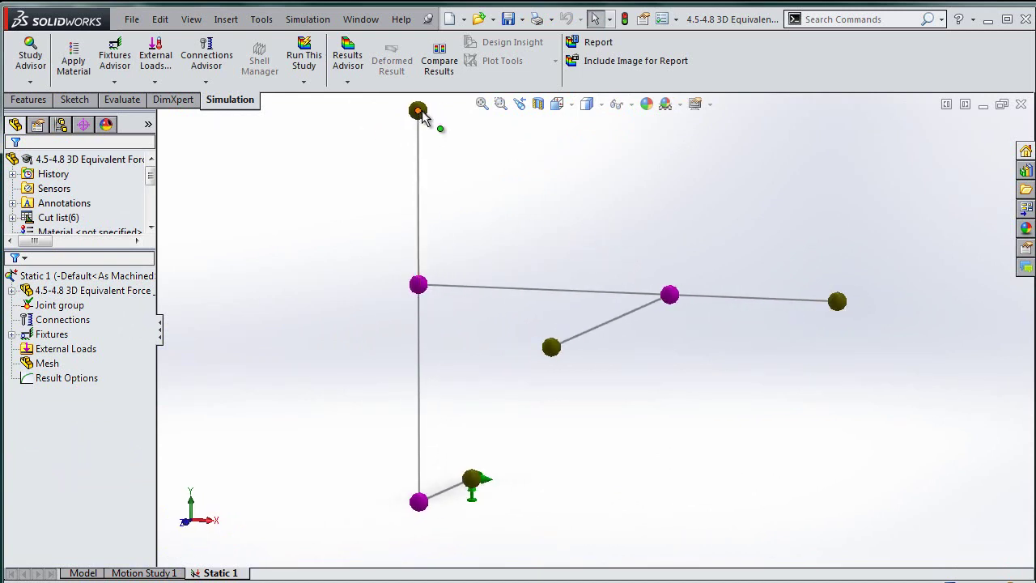
click(49, 350)
Step: Start a Force/Torque load on Joint<14, 1> at the top of the vertical pipe
right_click(54, 354)
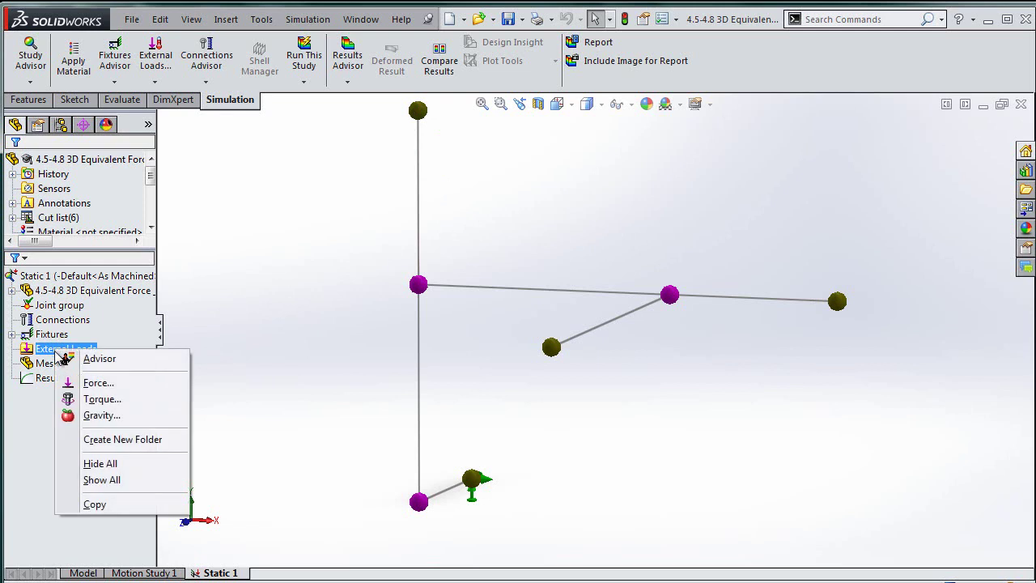
click(296, 268)
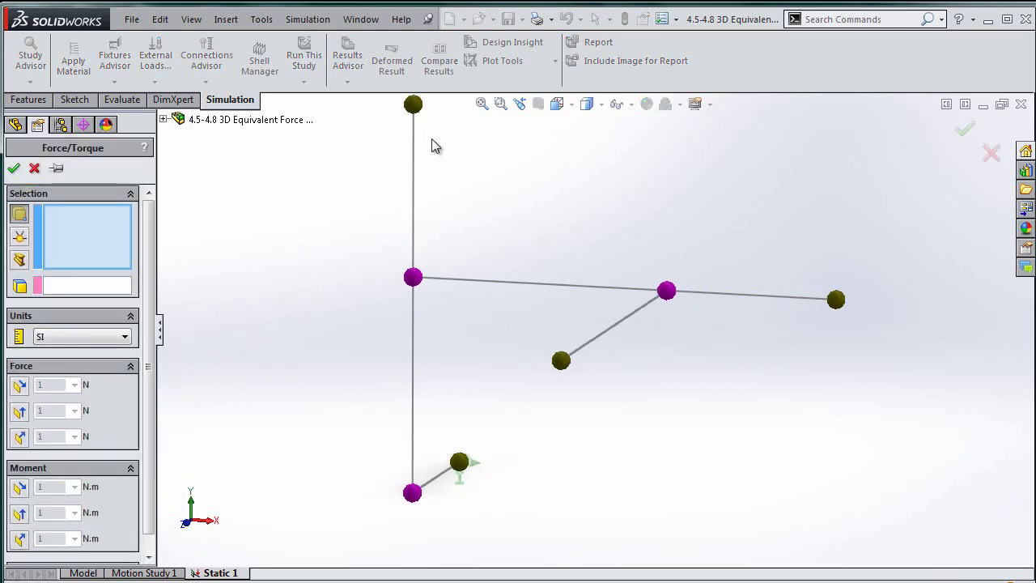
scroll(555, 217, up, 3)
scroll(537, 235, down, 5)
scroll(537, 229, down, 2)
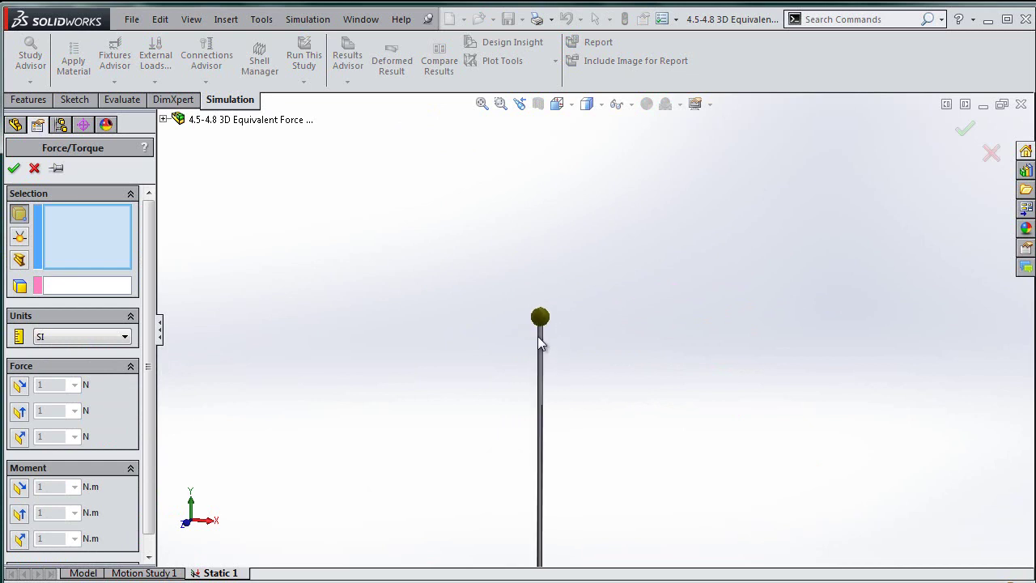
scroll(603, 282, down, 4)
scroll(453, 373, down, 5)
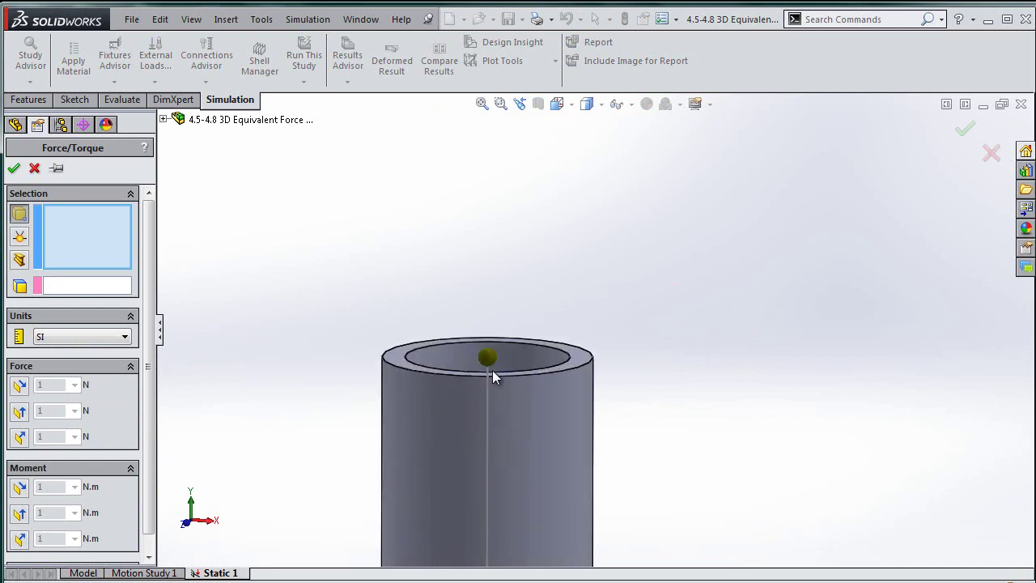
scroll(492, 370, up, 2)
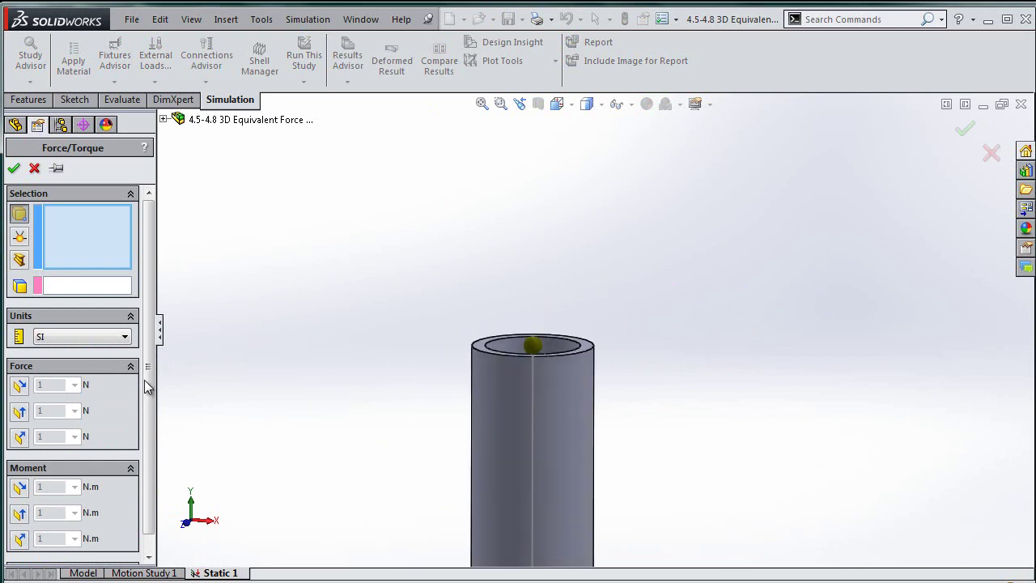
click(22, 237)
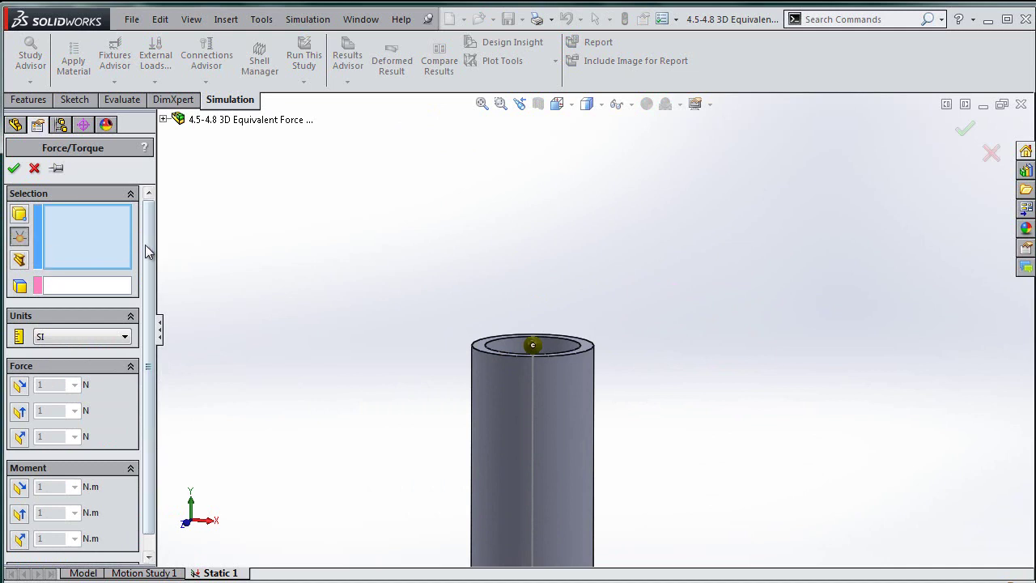
click(534, 345)
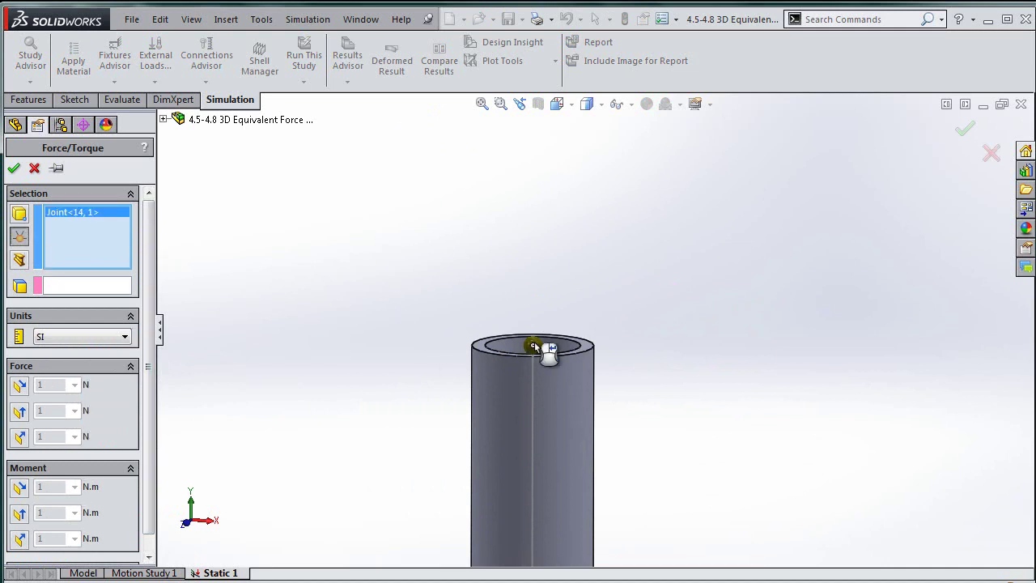
Step: Direct it along Line6 with 6 N force and 5 N·m moment, both reversed, creating Force-1
click(50, 289)
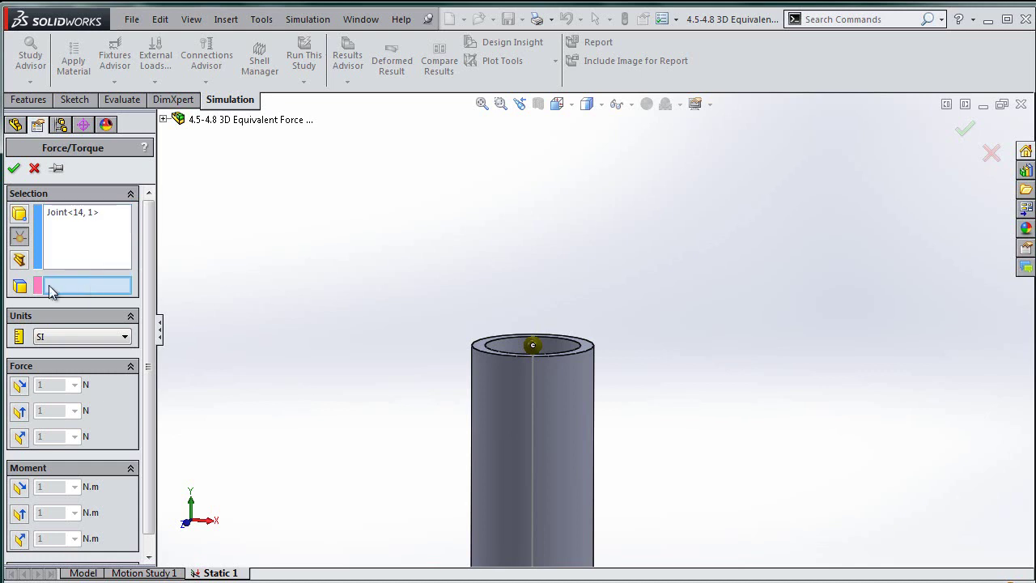
click(537, 404)
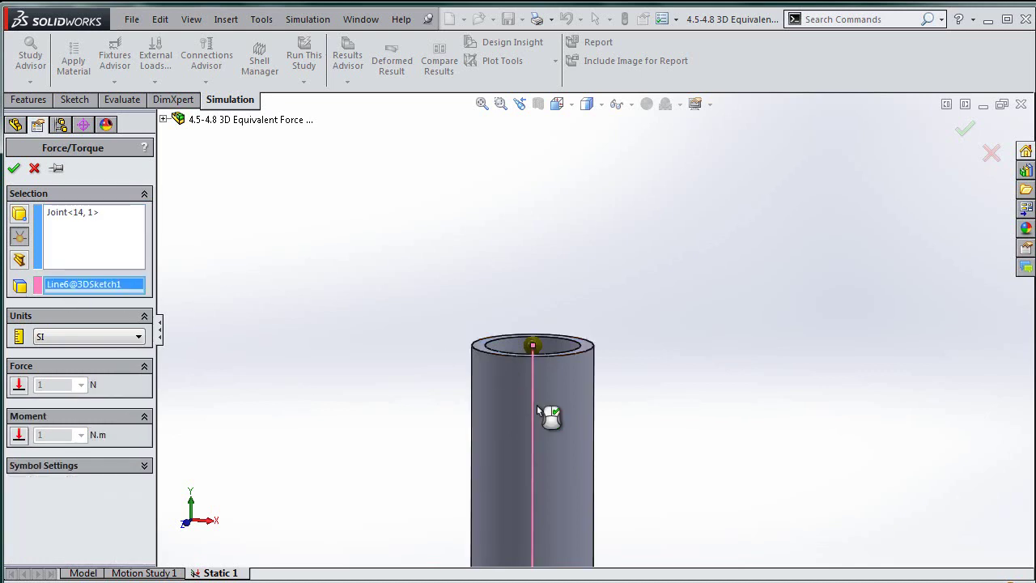
click(19, 386)
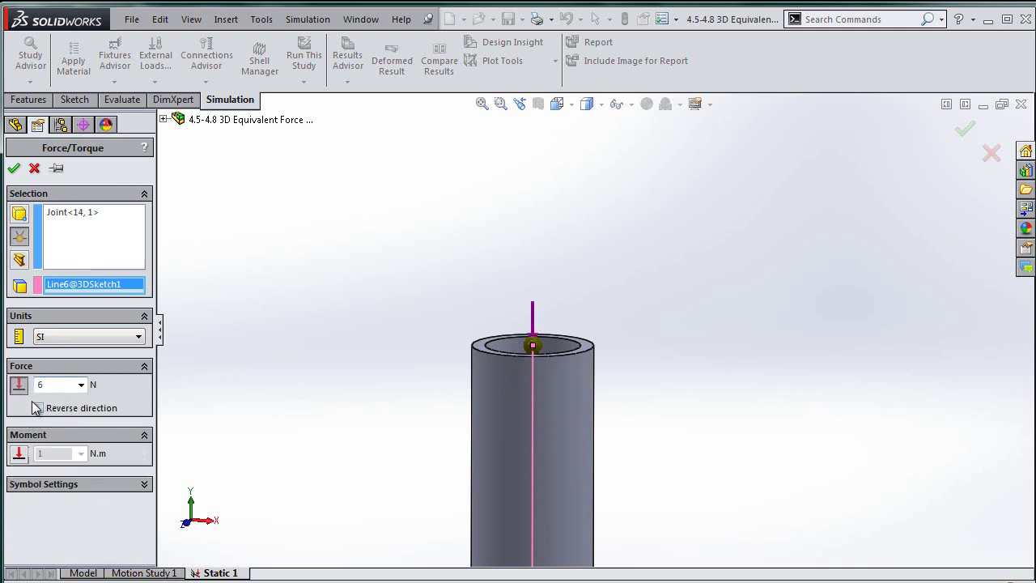
click(39, 408)
click(38, 408)
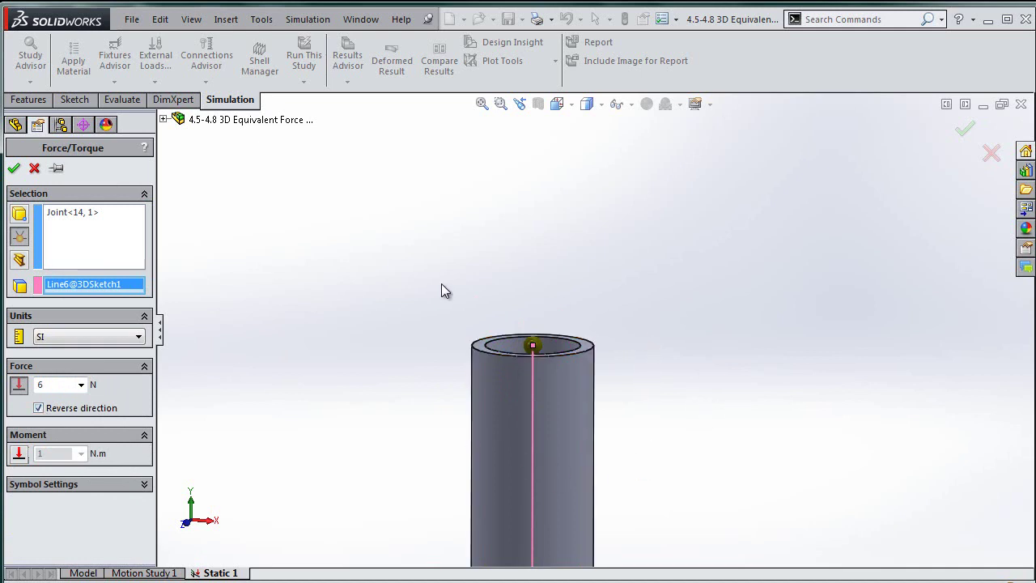
click(19, 454)
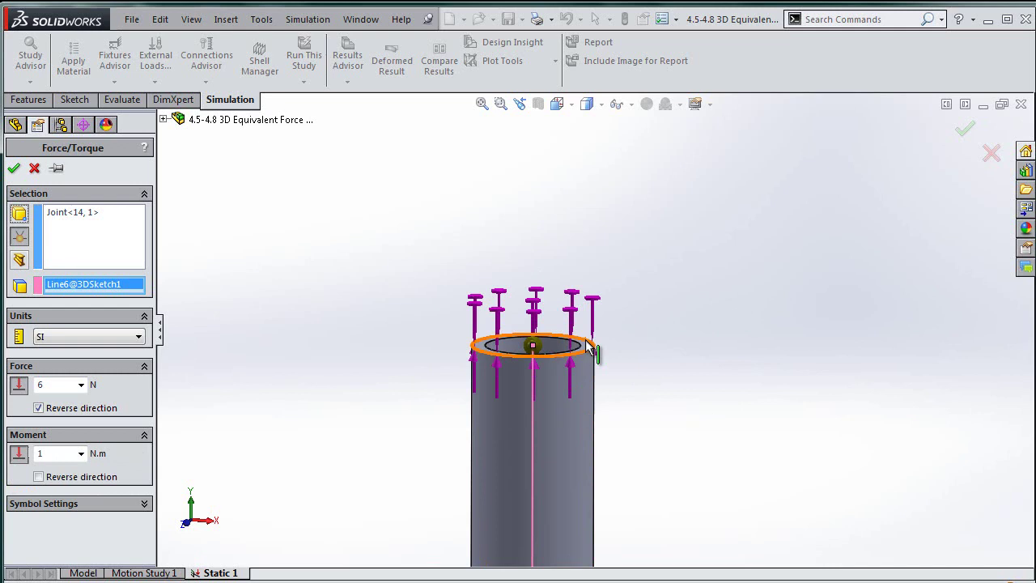
click(68, 478)
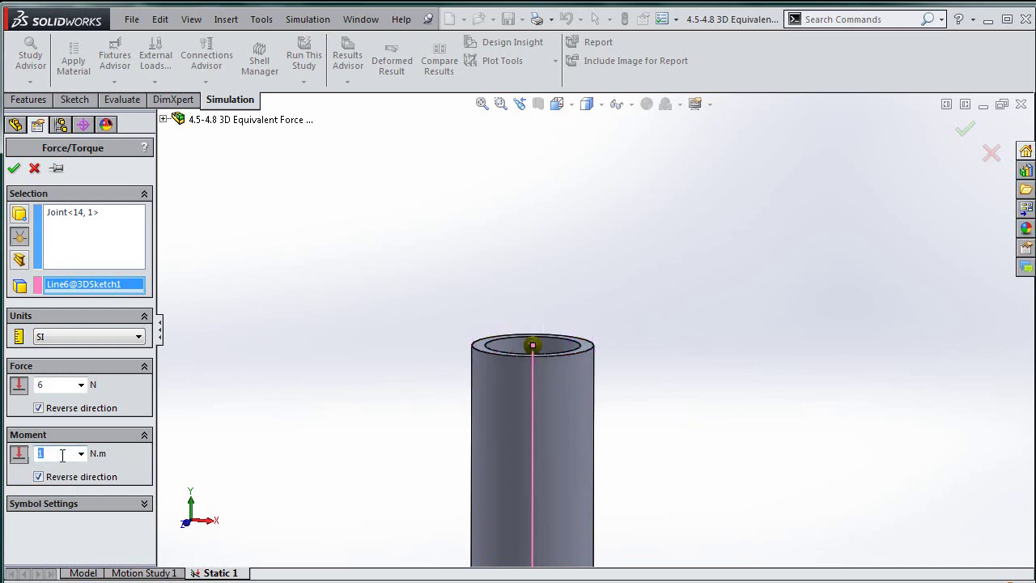
click(14, 168)
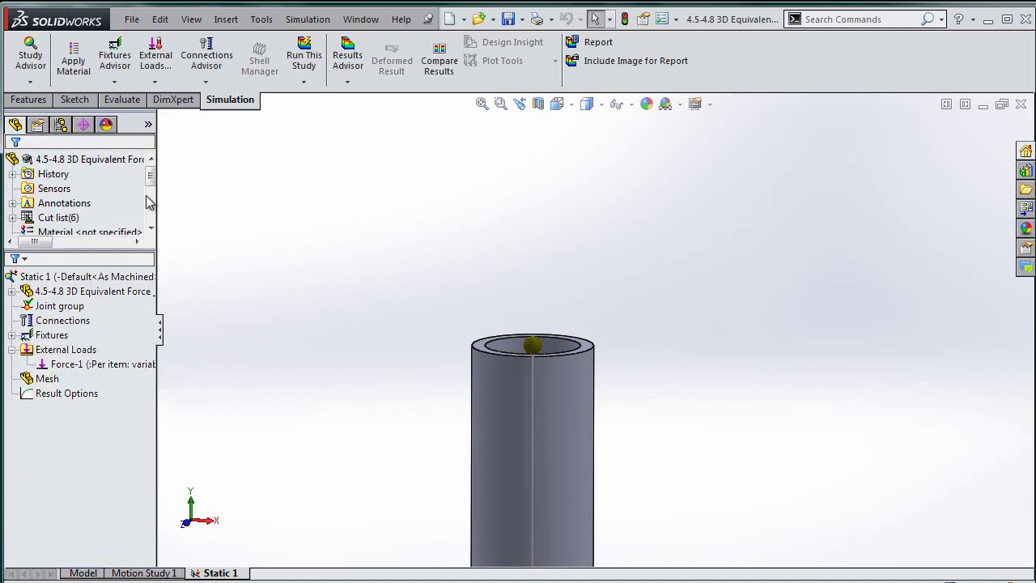
drag(153, 171, 154, 203)
click(60, 233)
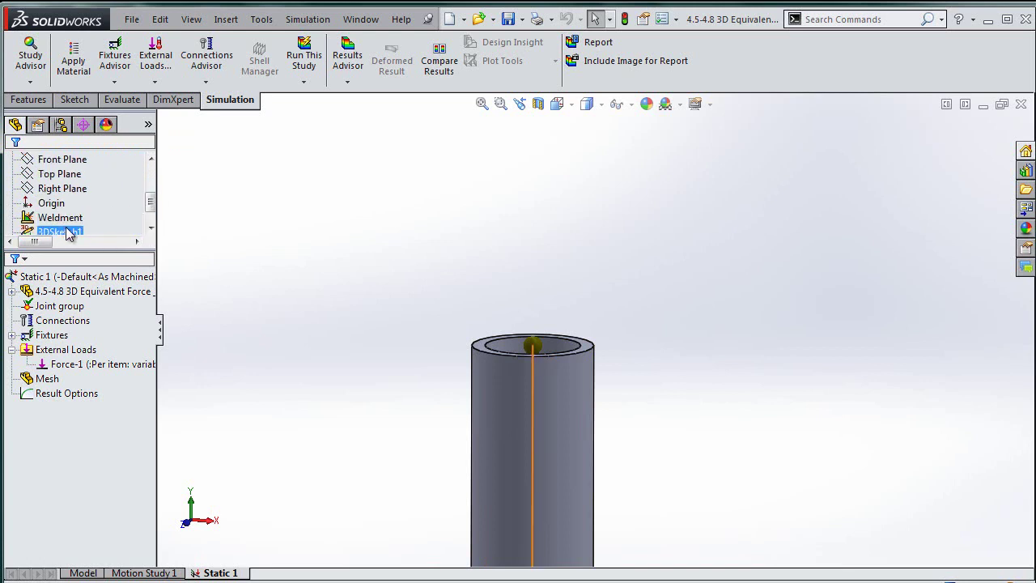
scroll(65, 230, down, 2)
click(44, 221)
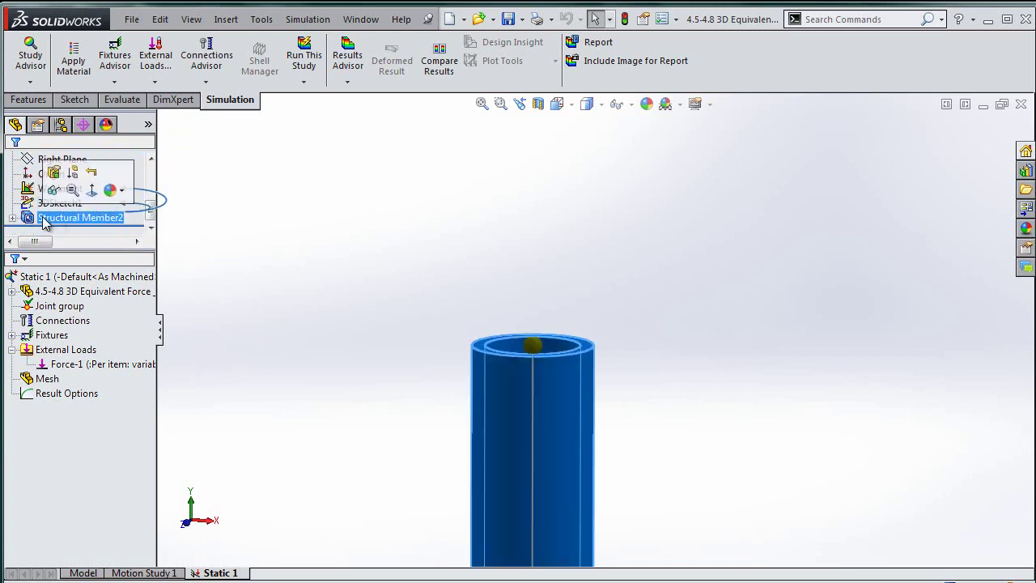
right_click(44, 221)
ctrl+click(61, 194)
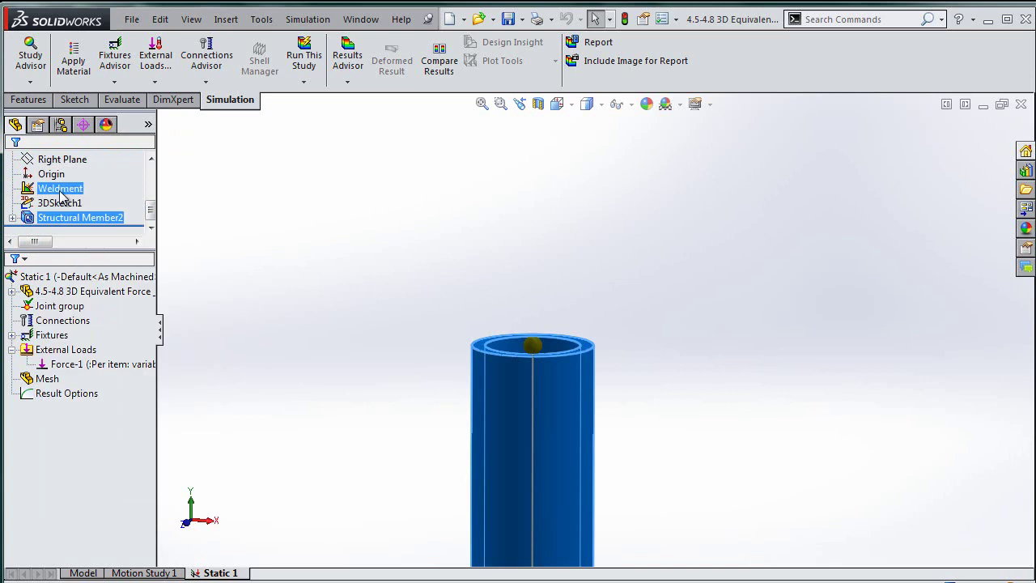
click(76, 174)
click(686, 371)
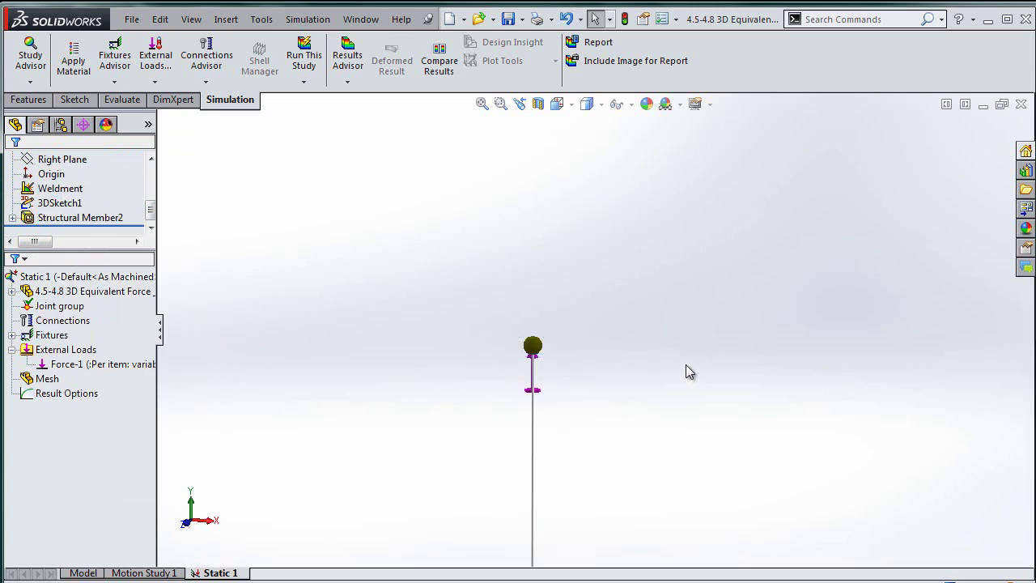
click(532, 390)
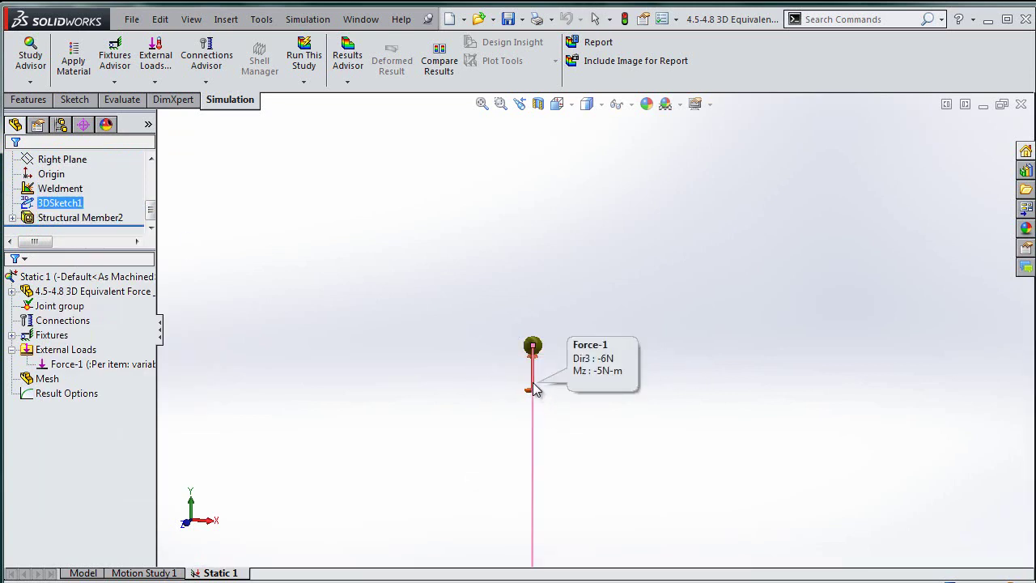
click(86, 218)
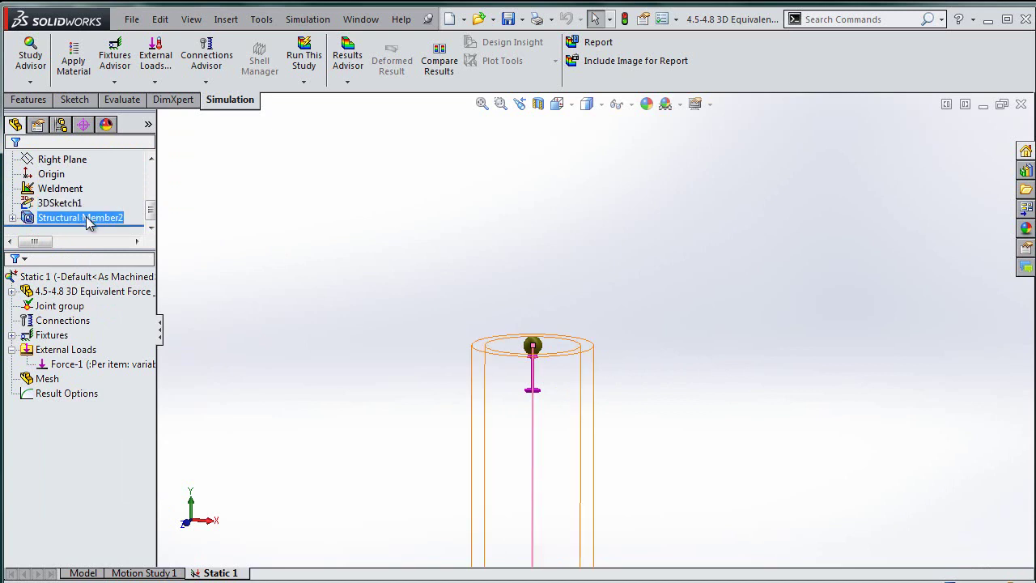
right_click(86, 218)
click(90, 192)
click(799, 411)
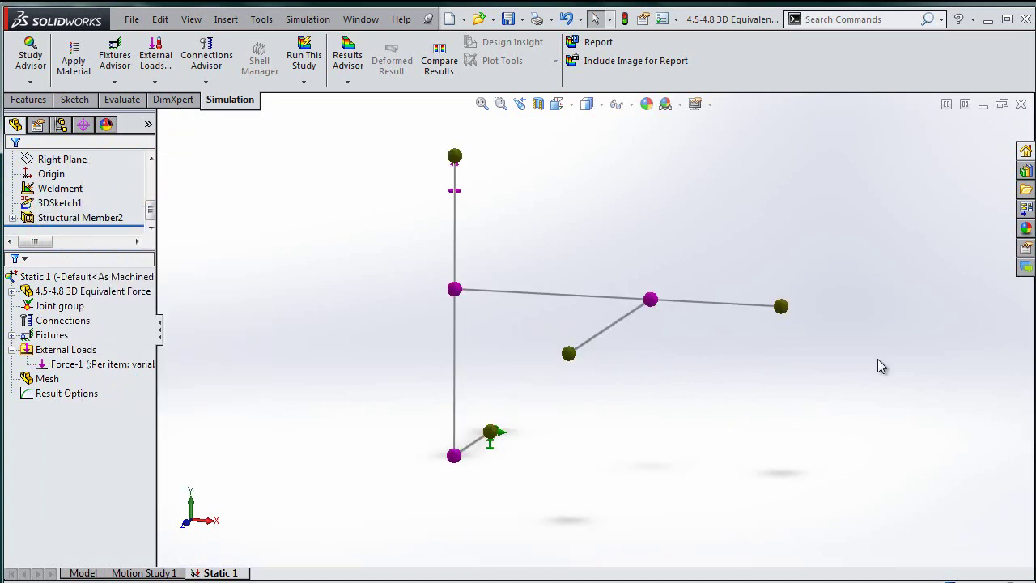
click(782, 306)
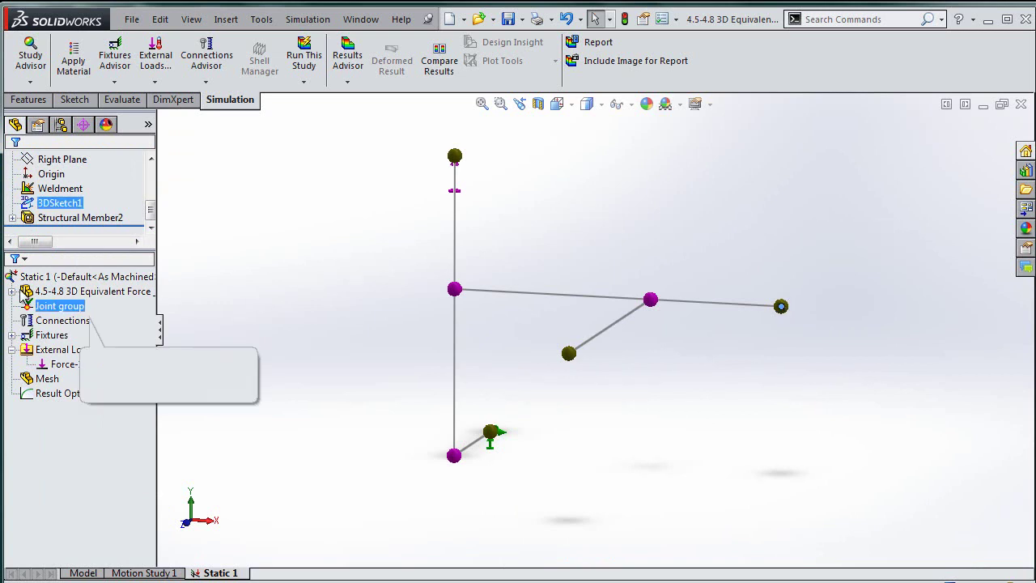
right_click(84, 351)
Step: Start a new force load on Joint<6, 1> at the horizontal pipe's end
click(96, 387)
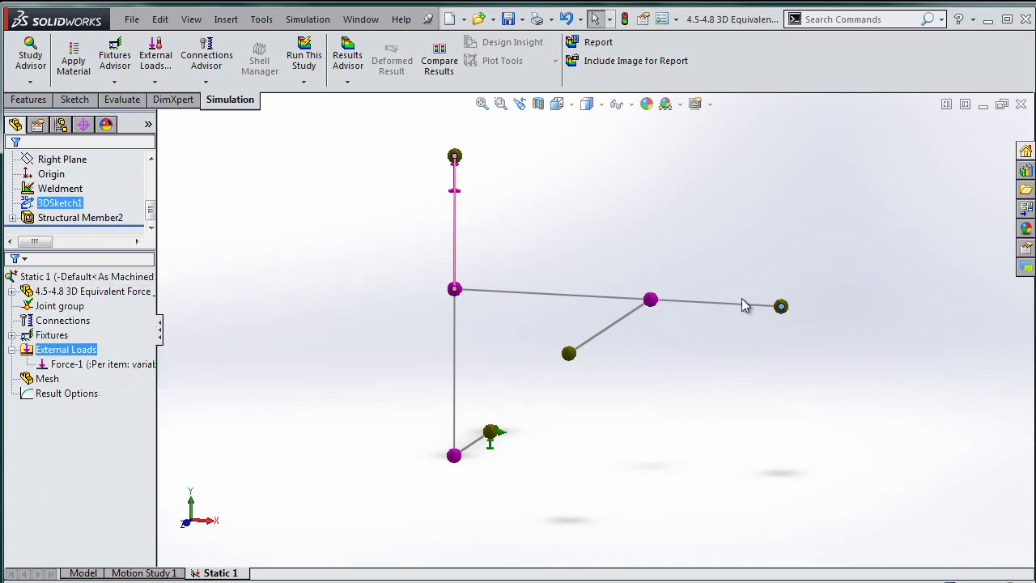
middle_drag(863, 319, 721, 338)
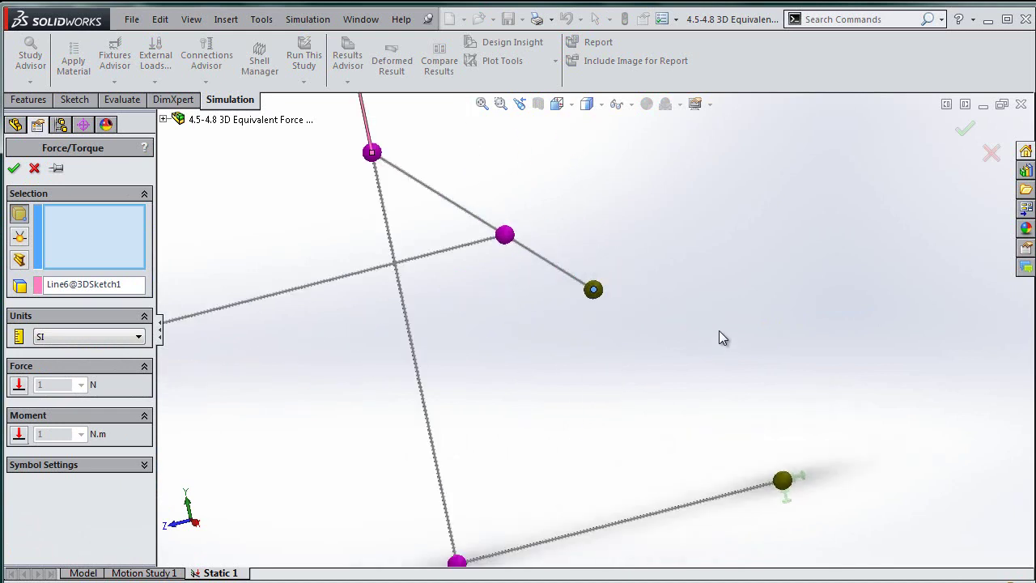
scroll(455, 307, down, 3)
scroll(455, 308, down, 2)
click(90, 197)
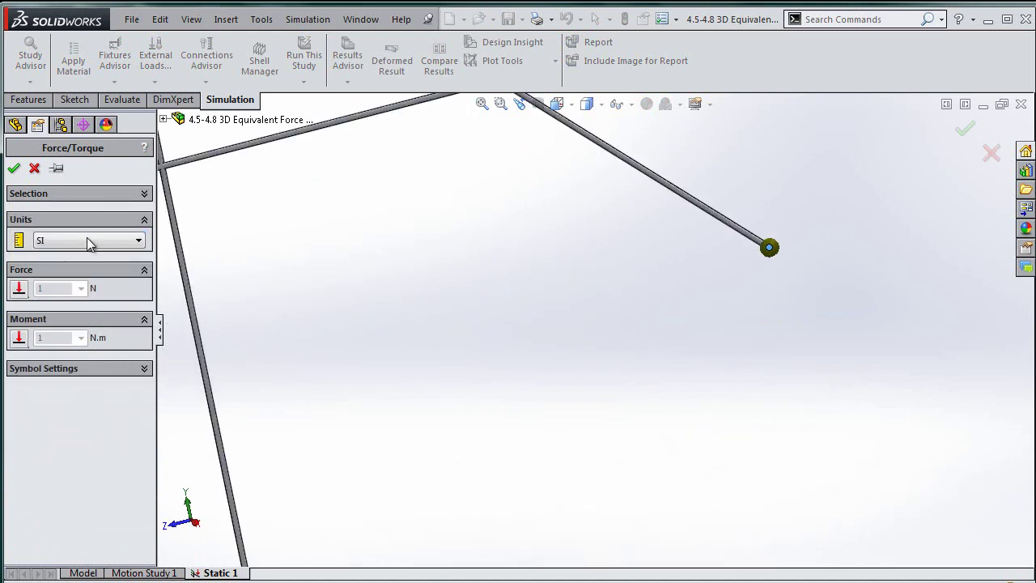
click(90, 191)
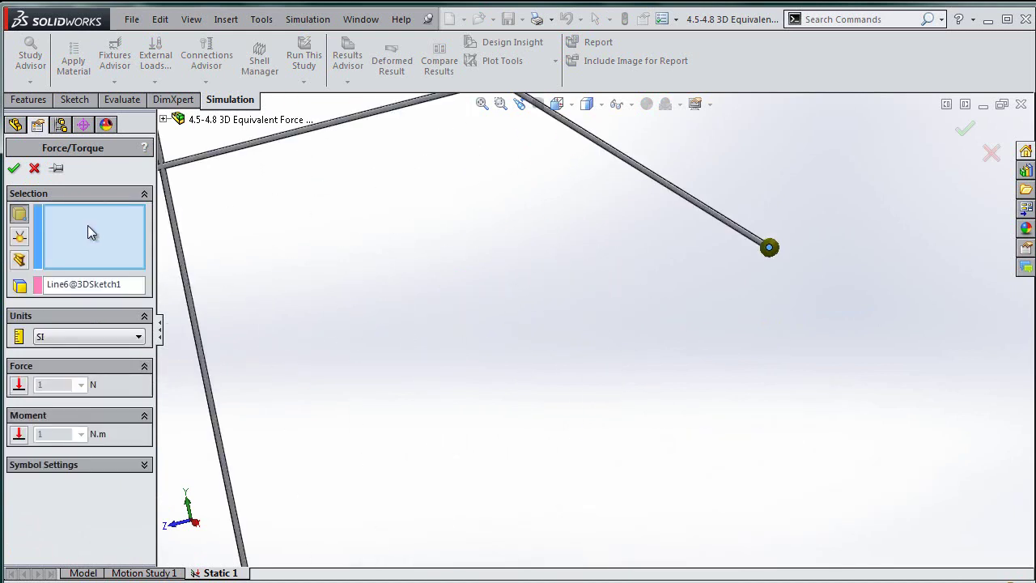
click(19, 235)
click(771, 249)
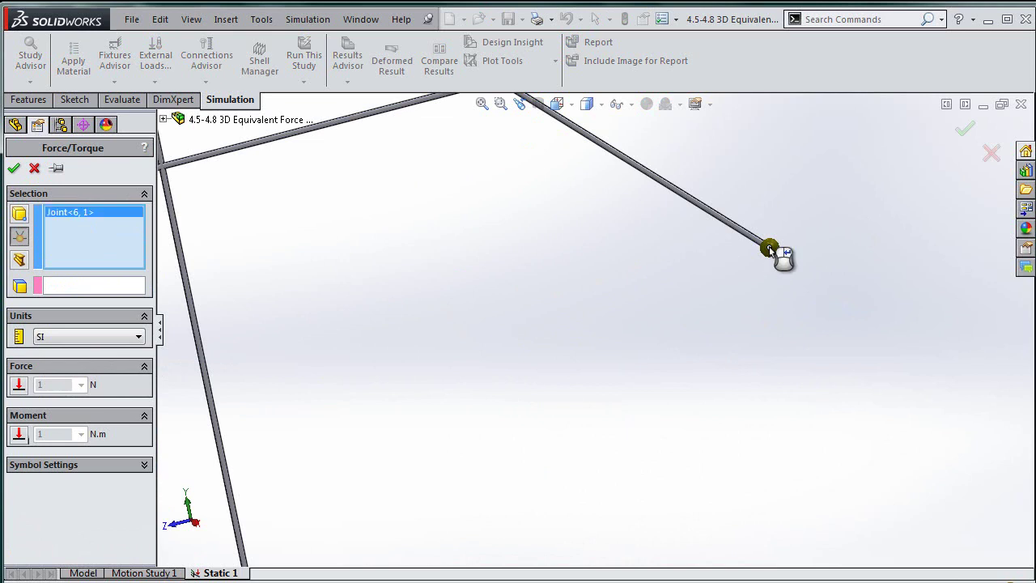
Step: Use Line5 as the direction, set the force to 9 N, and add a reversed moment
click(117, 288)
scroll(741, 255, down, 5)
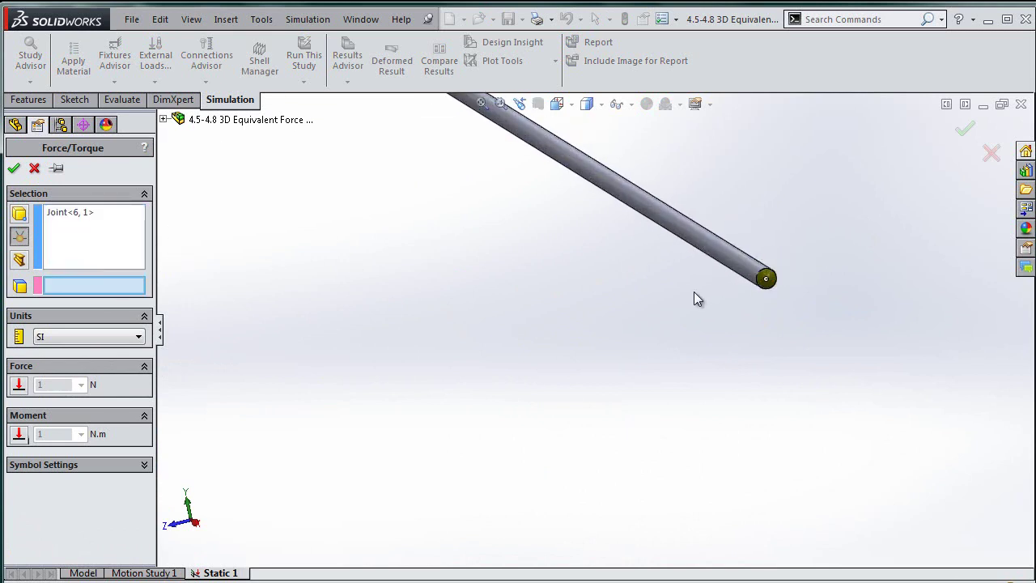
click(833, 256)
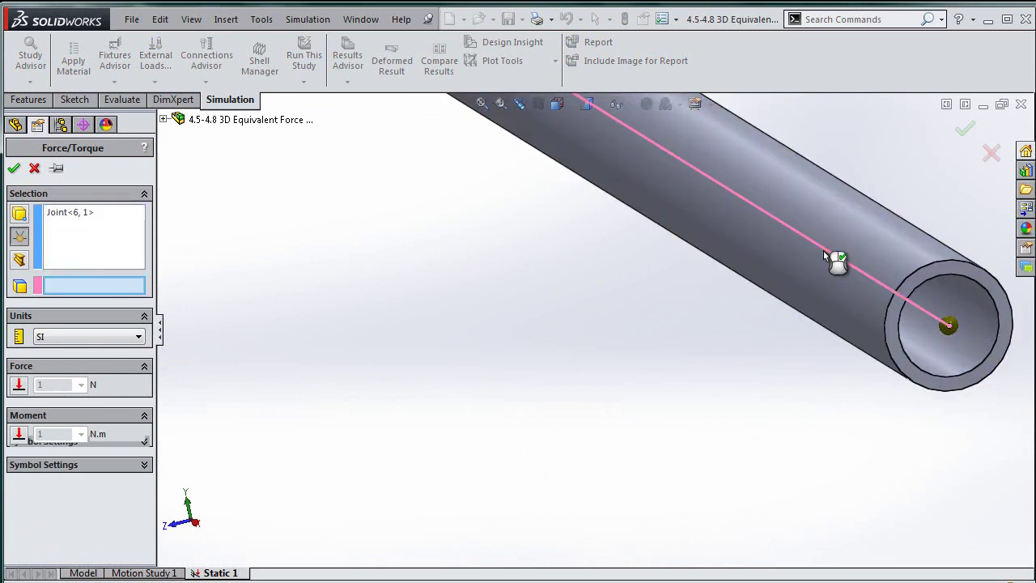
click(19, 386)
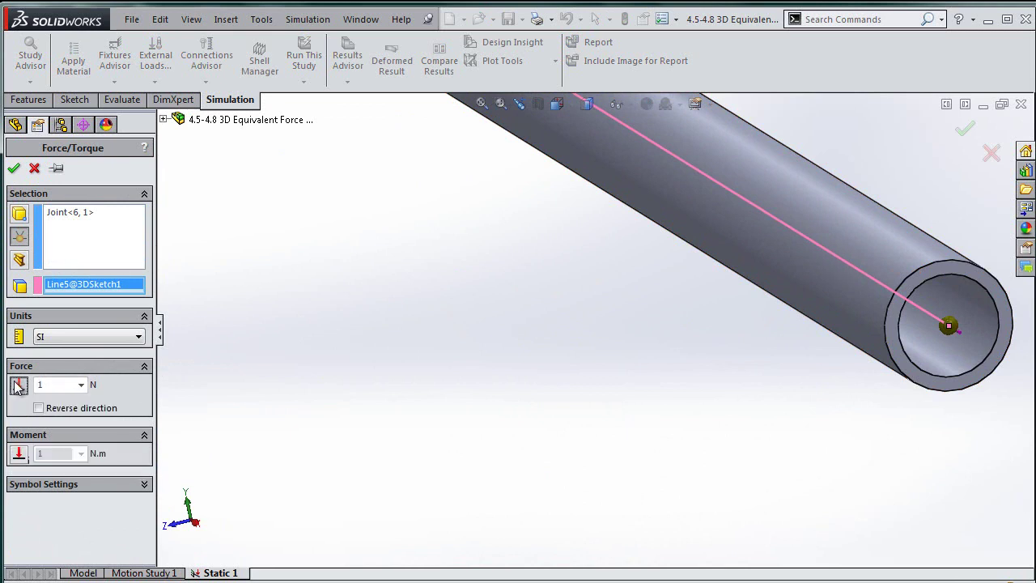
double_click(61, 382)
text(9)
middle_drag(428, 467, 551, 472)
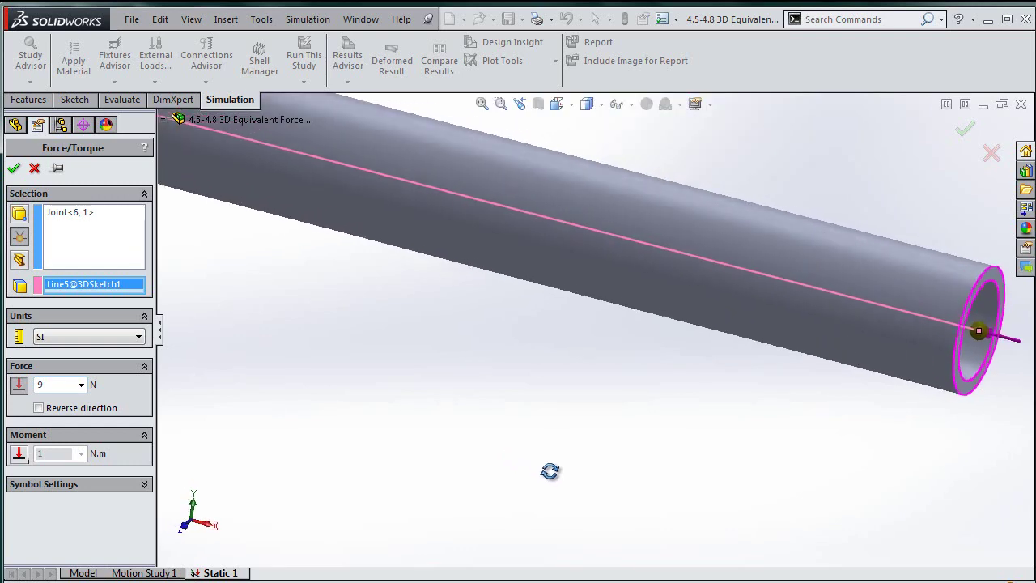
click(20, 454)
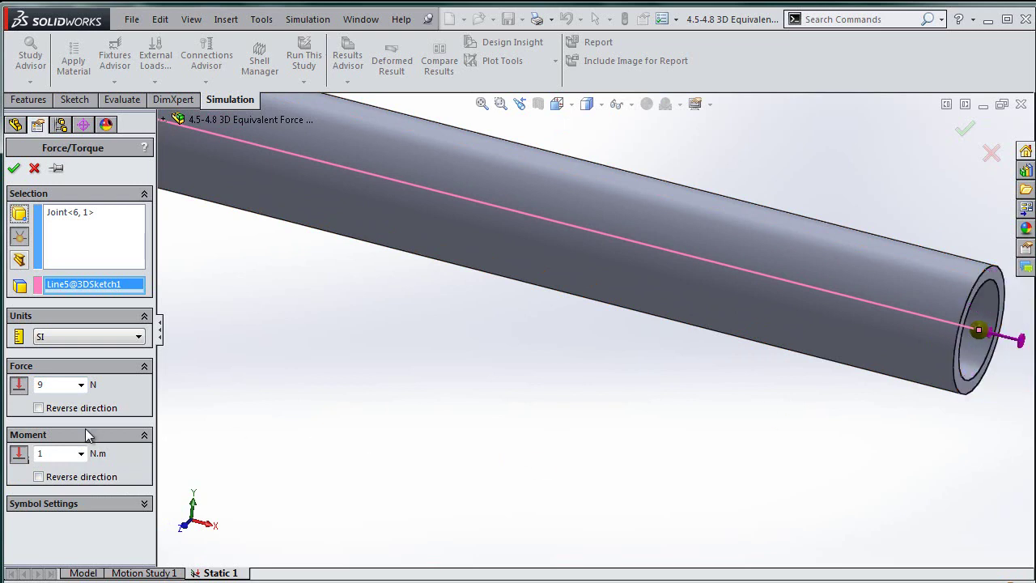
click(71, 478)
double_click(56, 454)
Step: Accept Force-2 and start another force load from External Loads
click(15, 168)
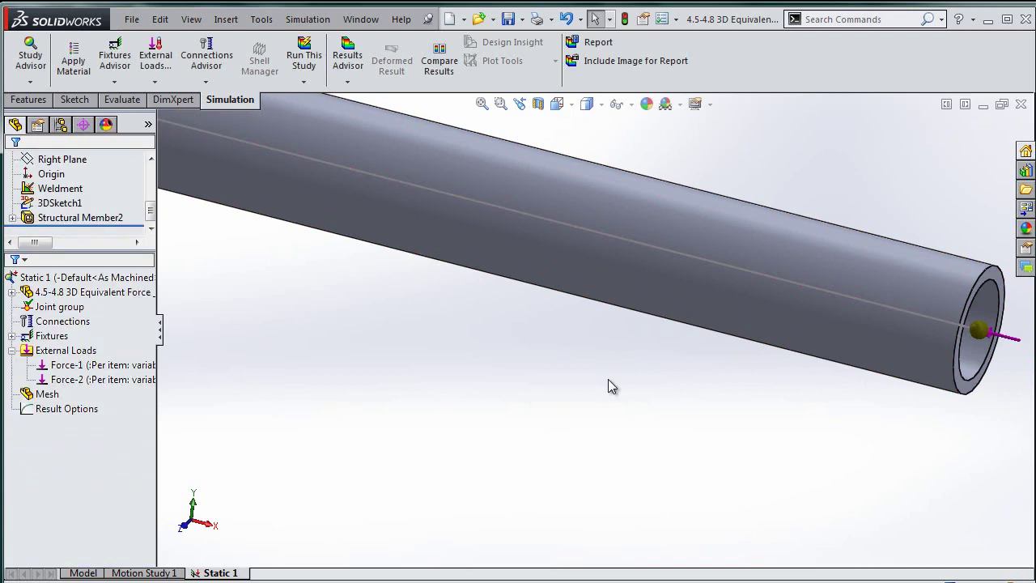
middle_drag(620, 377, 621, 370)
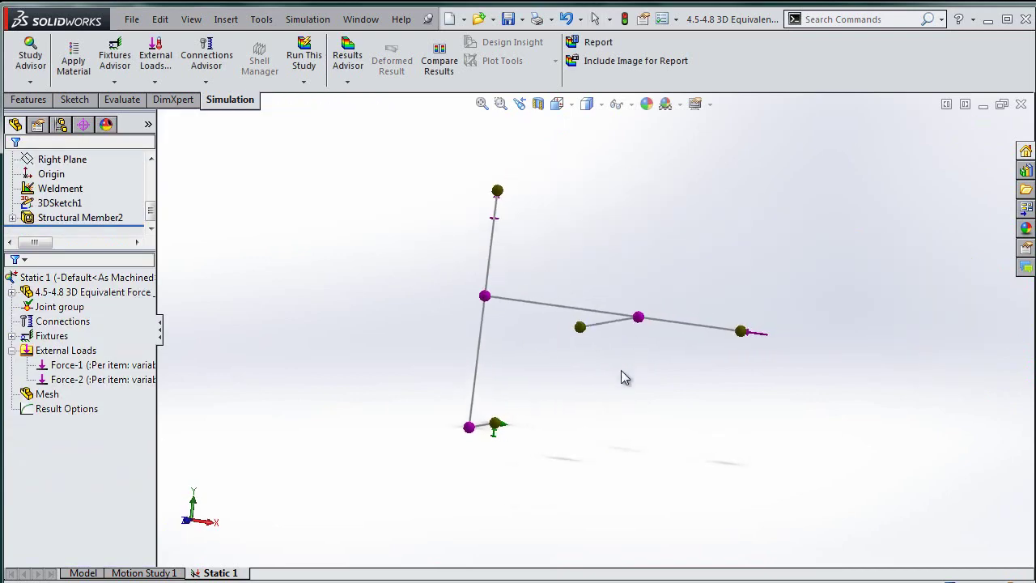
scroll(589, 342, down, 6)
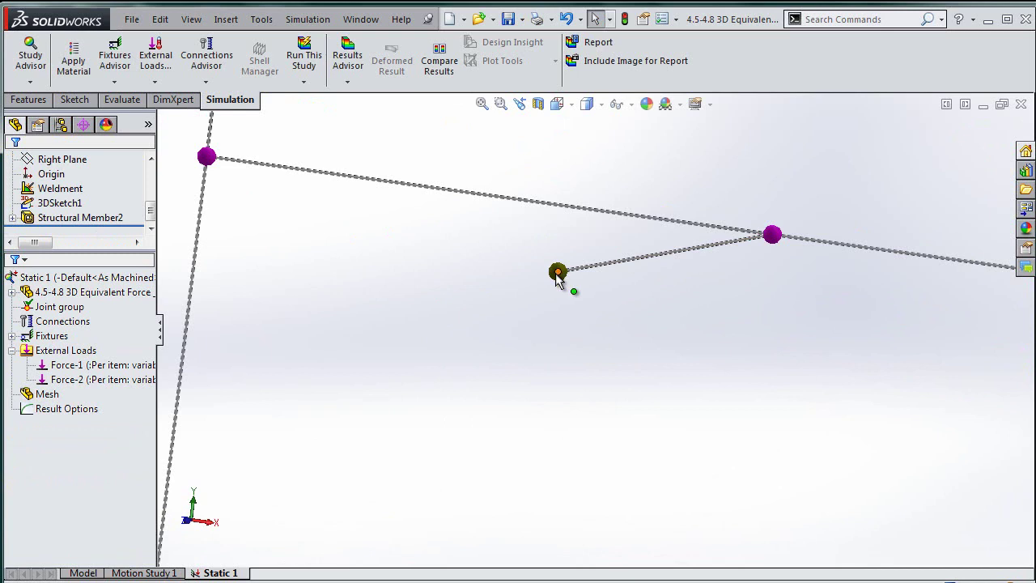
scroll(555, 272, down, 10)
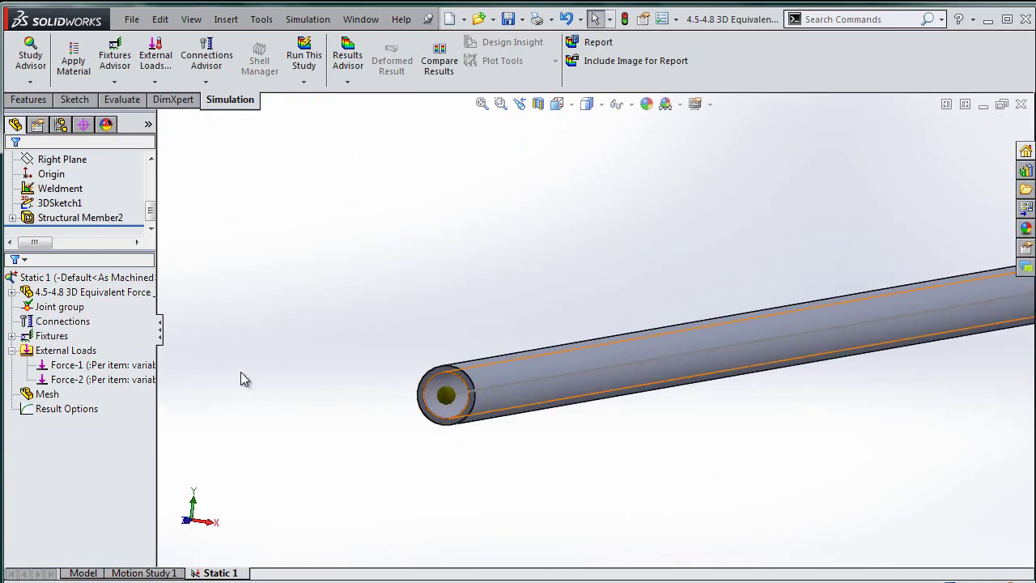
click(64, 350)
right_click(65, 349)
click(106, 382)
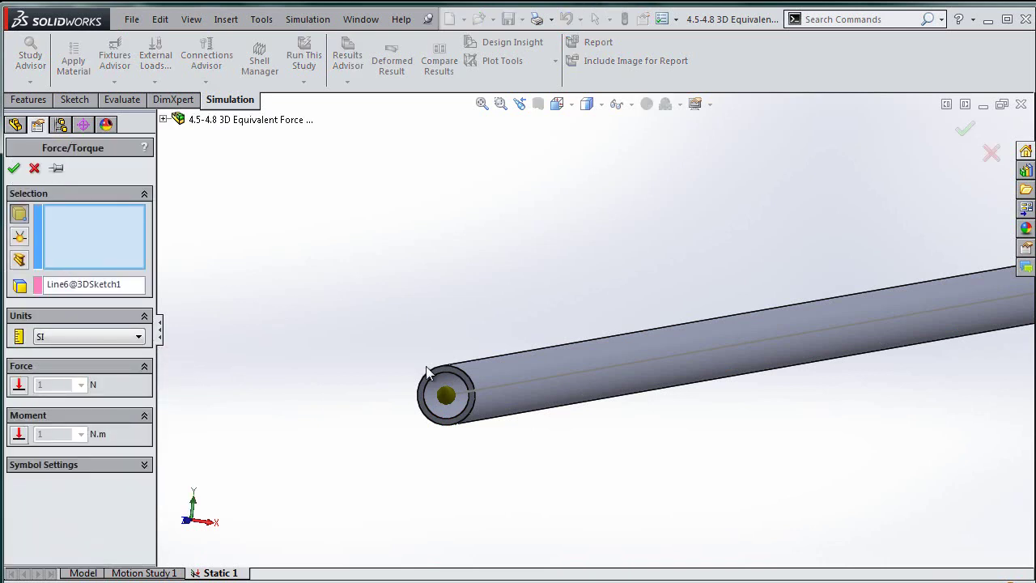
Step: Apply the load at pipe-end joint Joint<8, 1> with Face<1> as direction reference
click(18, 238)
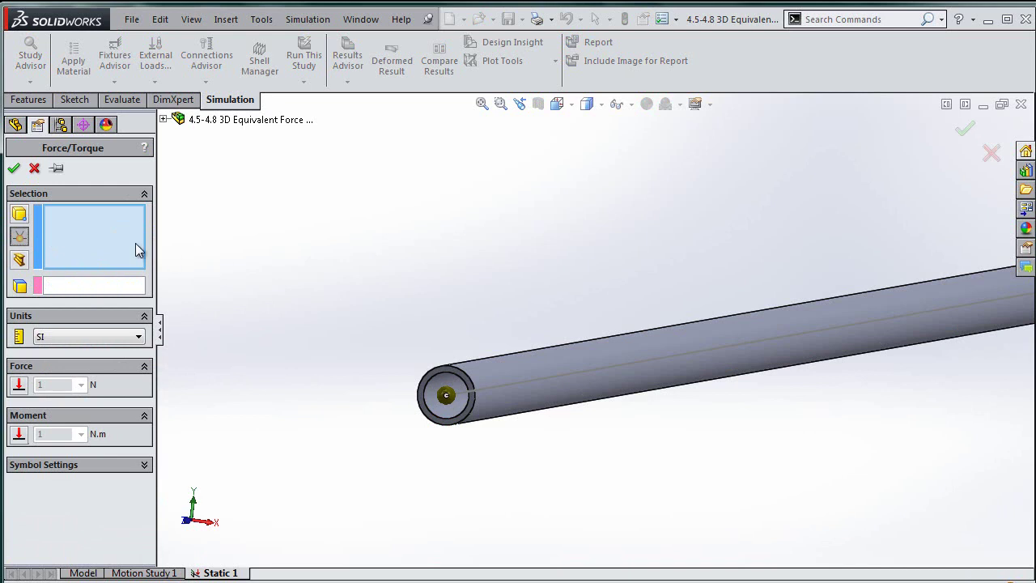
click(446, 396)
click(102, 285)
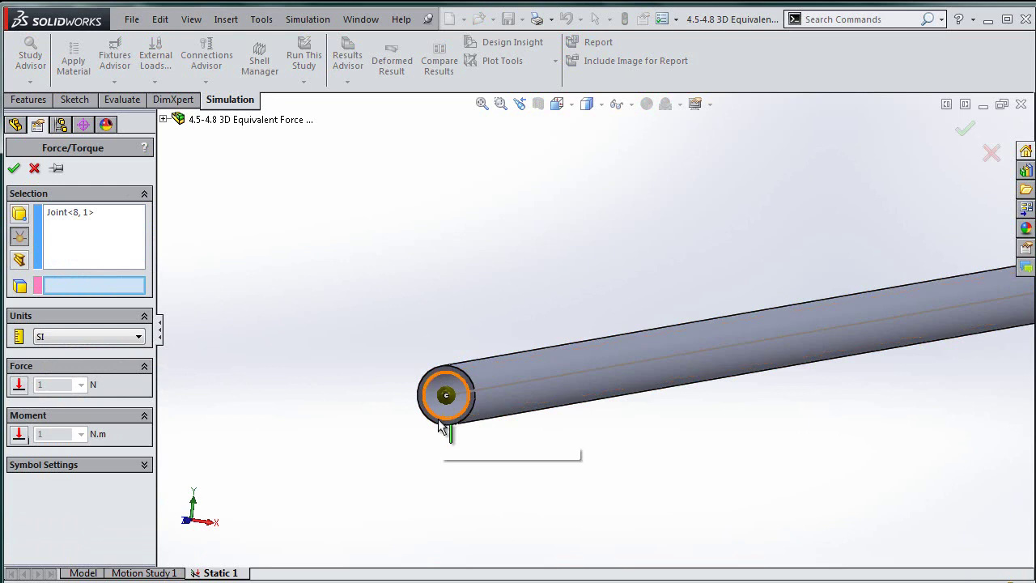
scroll(454, 412, down, 1)
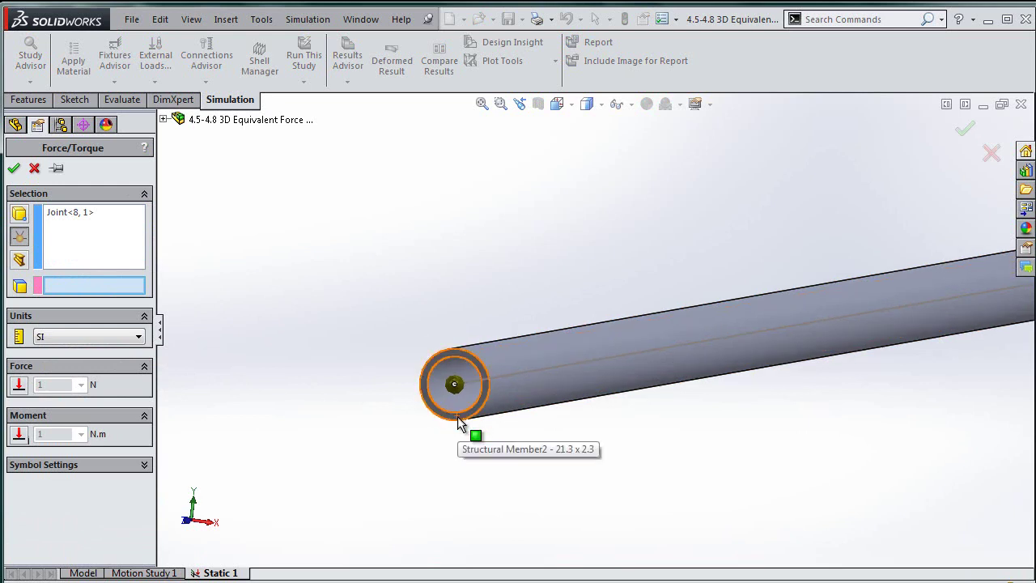
click(458, 416)
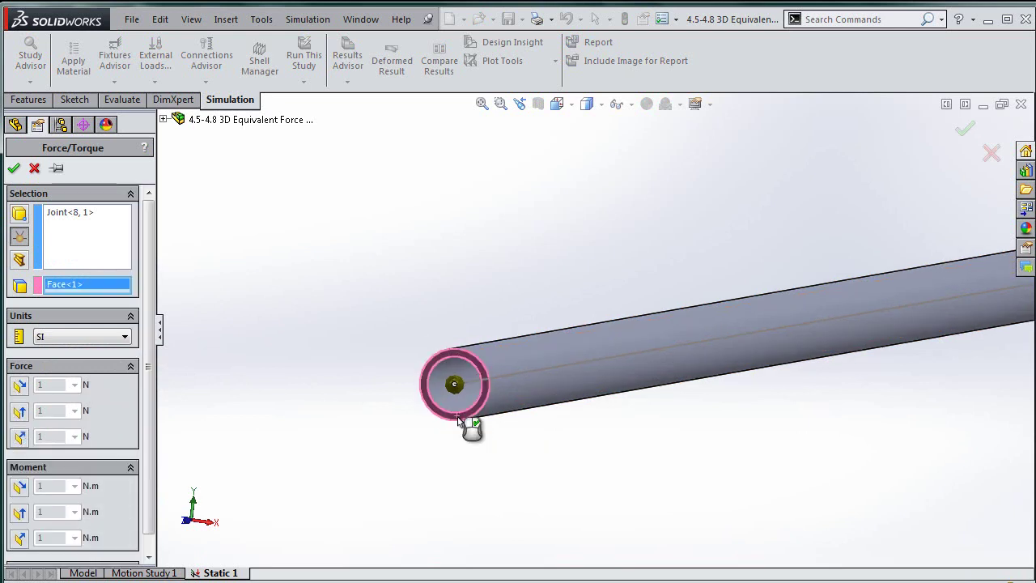
Step: Set a reversed 10 N force in the second direction only, creating Force-3
click(22, 386)
click(24, 387)
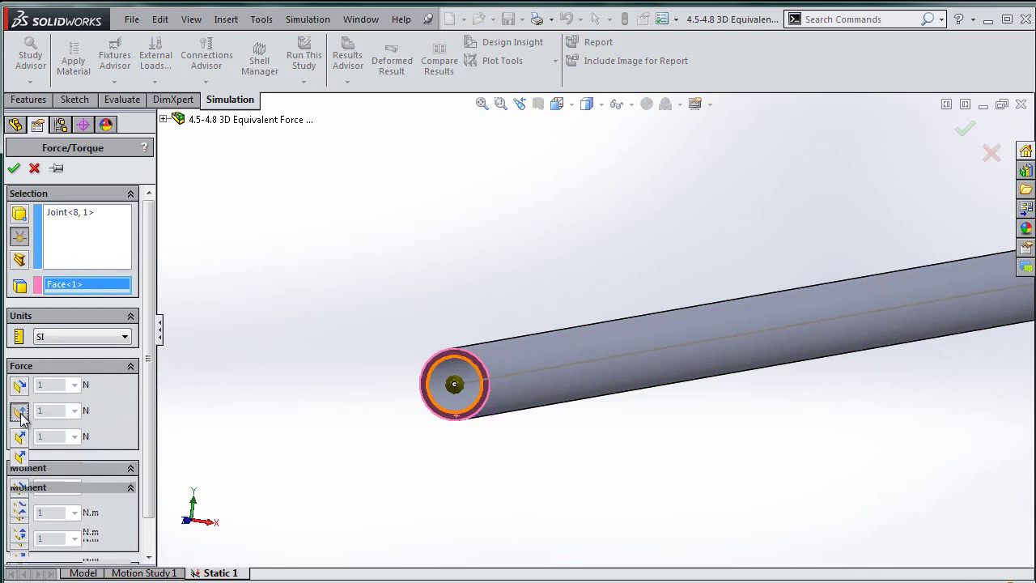
click(20, 412)
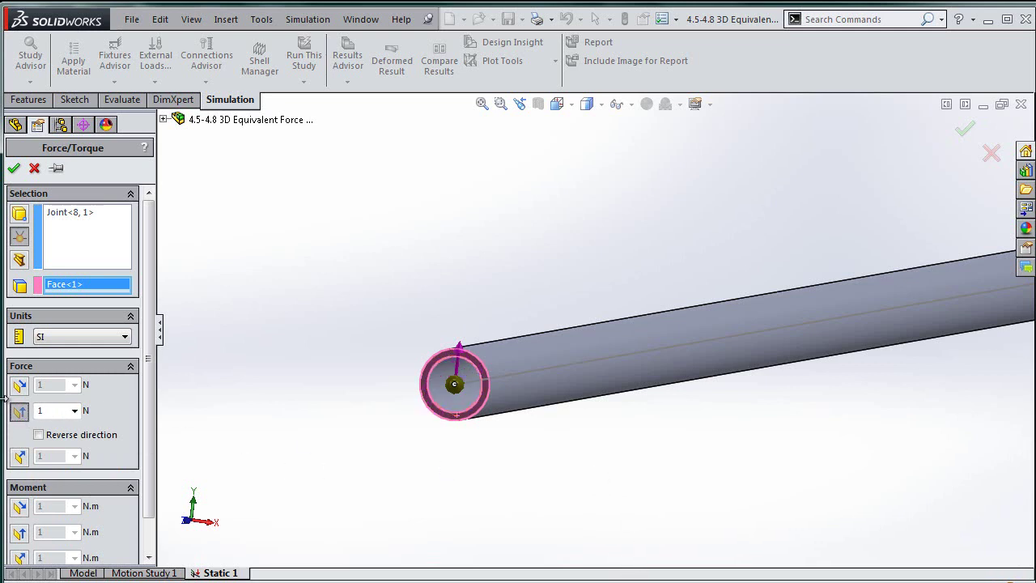
click(39, 435)
middle_drag(664, 485, 551, 321)
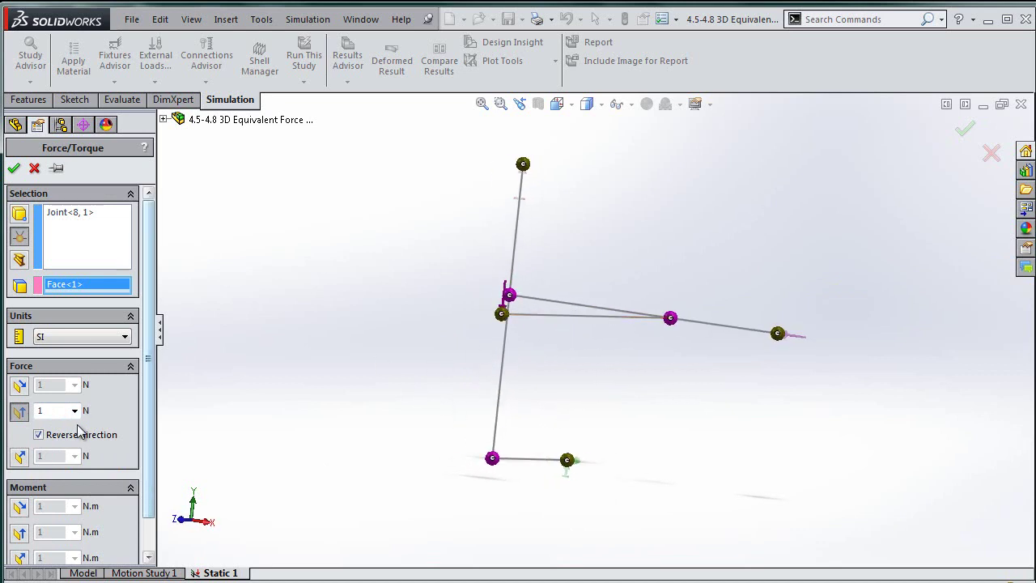
double_click(52, 413)
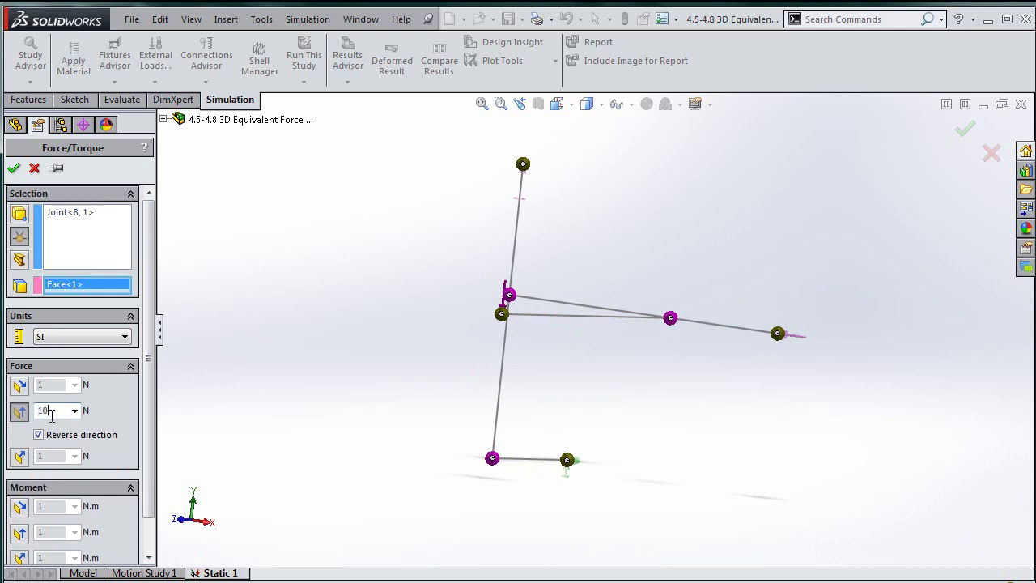
click(14, 169)
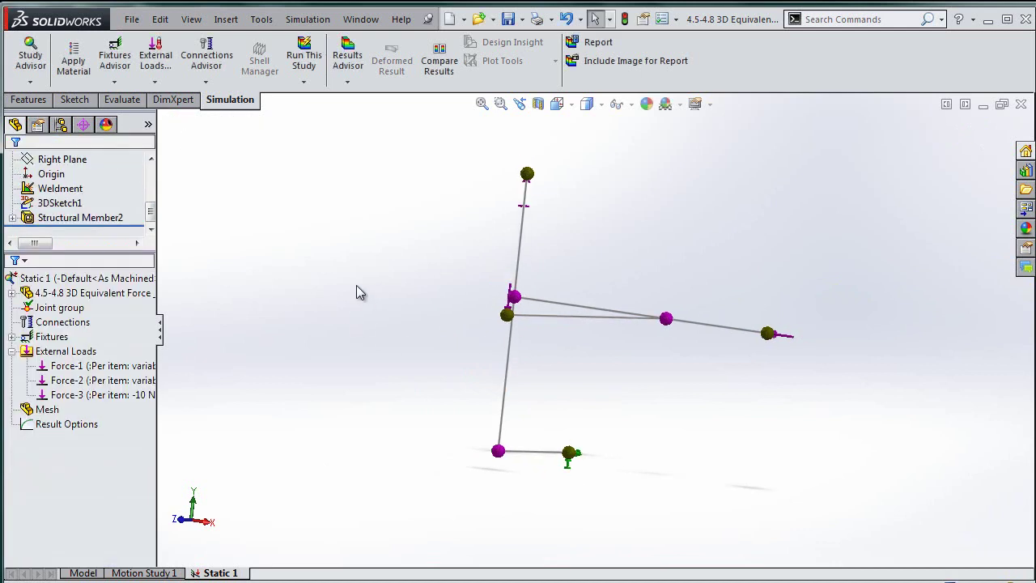
Step: Apply Plain Carbon Steel as the material for all weldment bodies
click(557, 103)
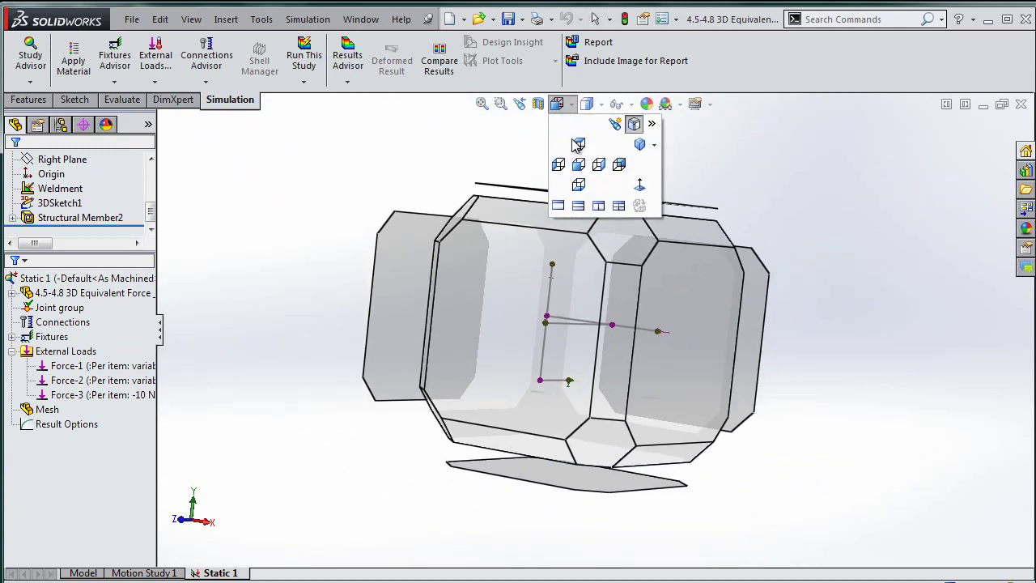
click(582, 166)
middle_drag(805, 256, 802, 229)
scroll(802, 229, down, 2)
scroll(614, 224, up, 2)
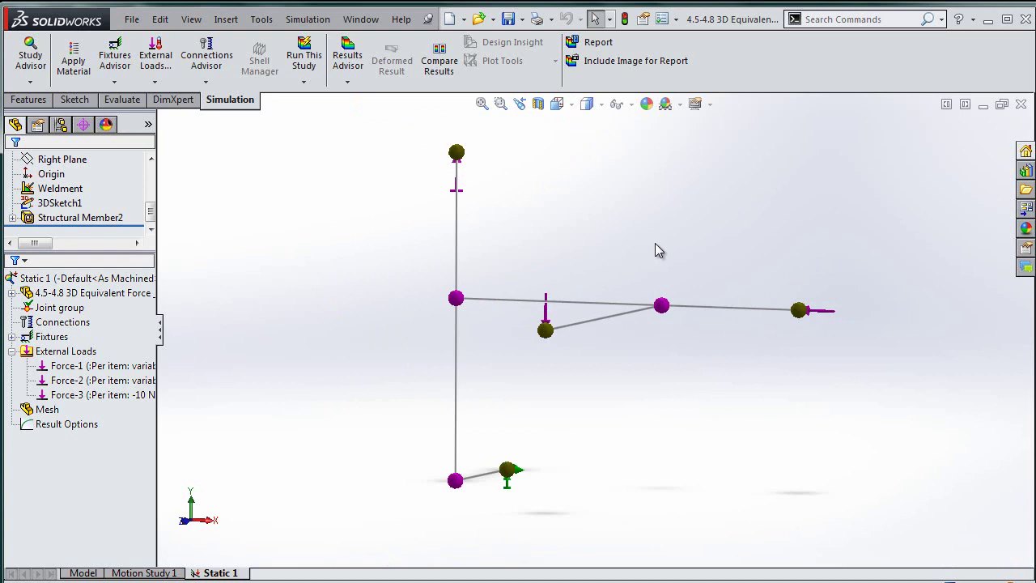
mouse_move(821, 322)
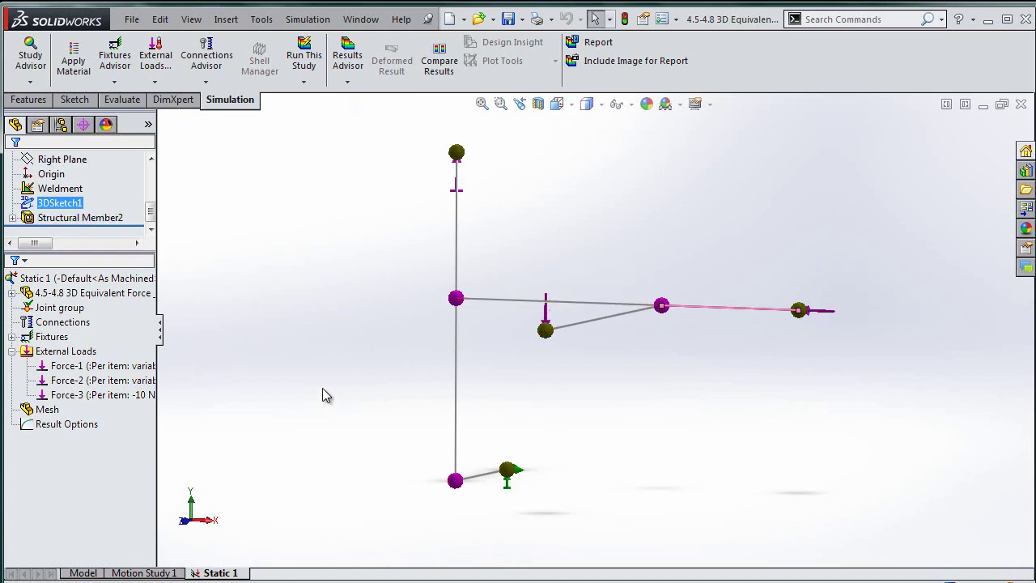
right_click(75, 293)
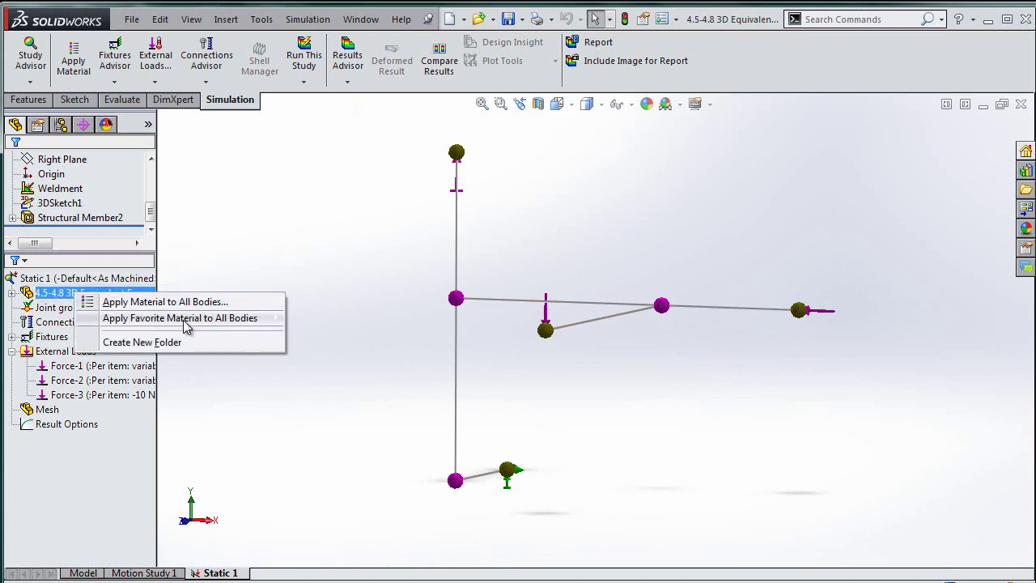
mouse_move(186, 321)
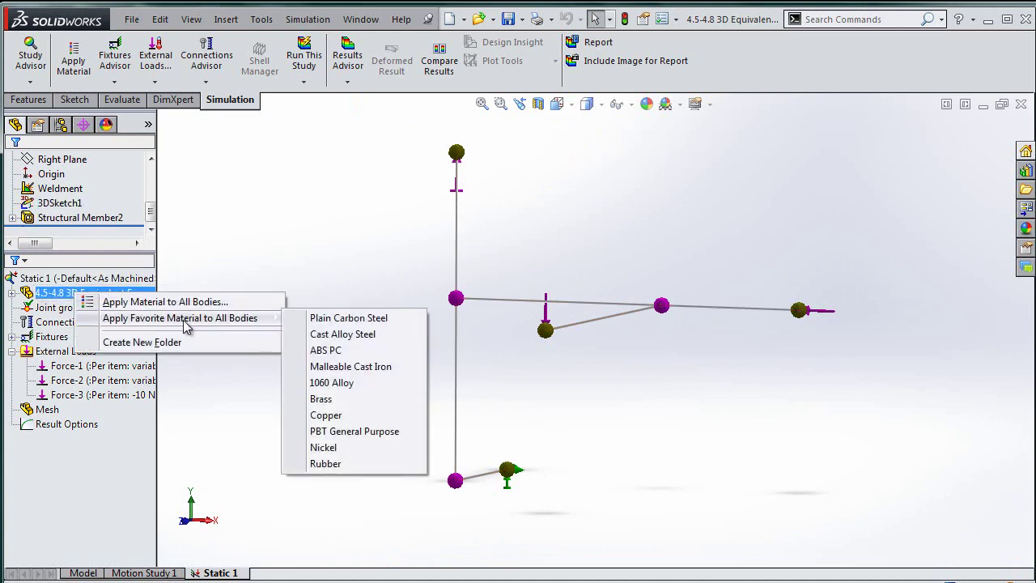
click(352, 320)
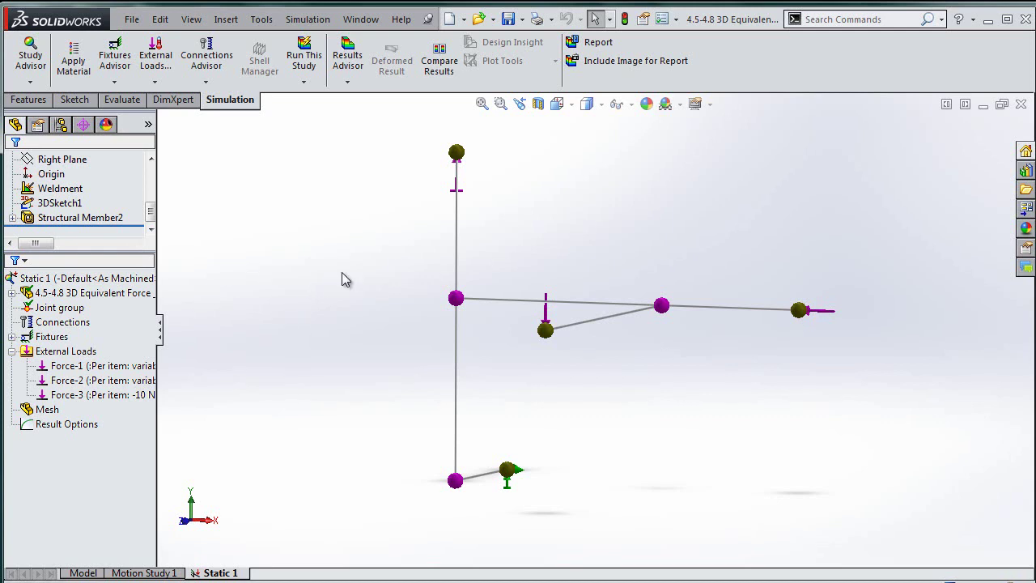
Step: Run Static 1 and view the stress plot undeformed, max stress 1.969e+008
click(312, 52)
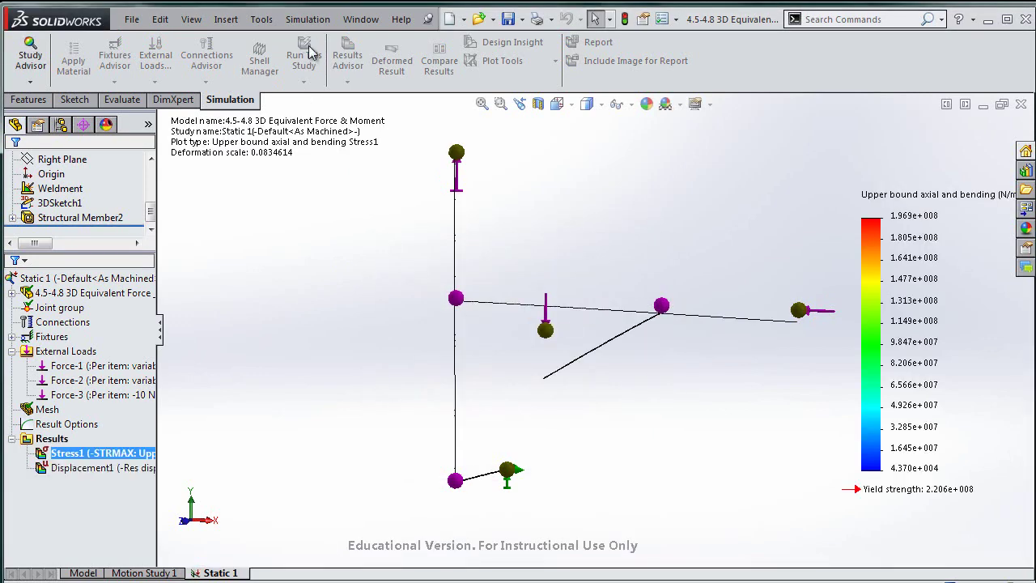
click(52, 438)
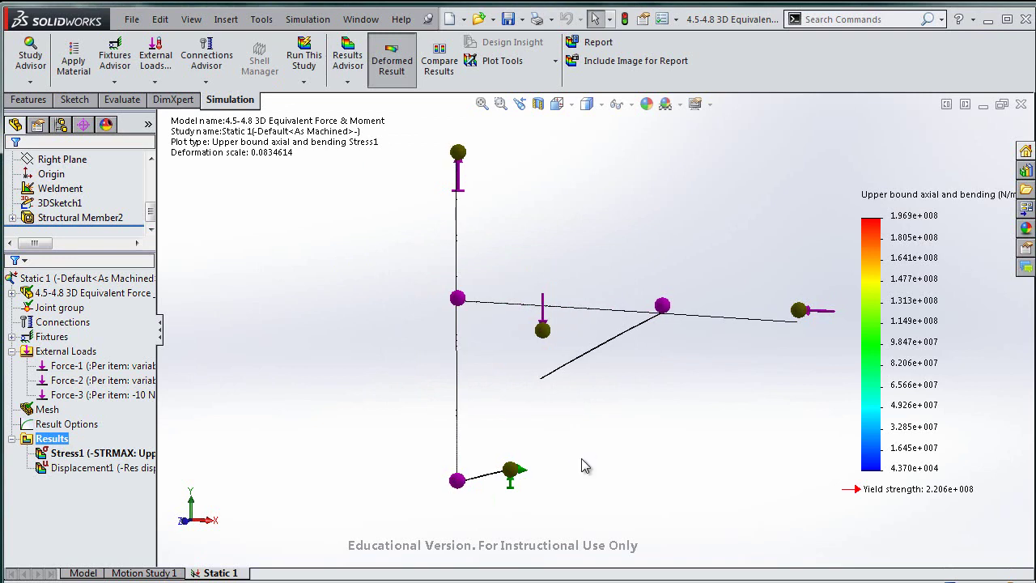
click(391, 55)
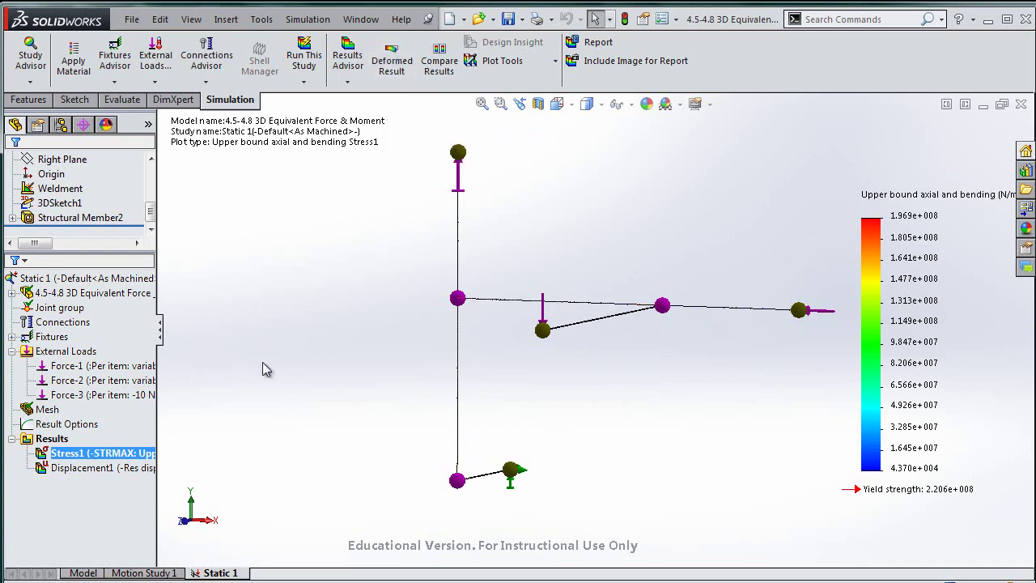
click(54, 438)
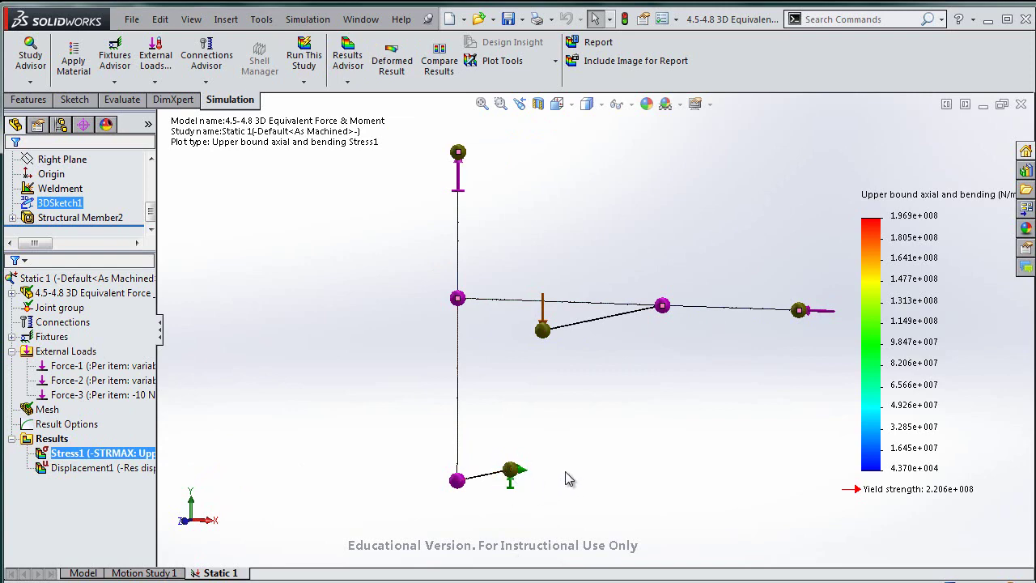
middle_drag(635, 463, 550, 486)
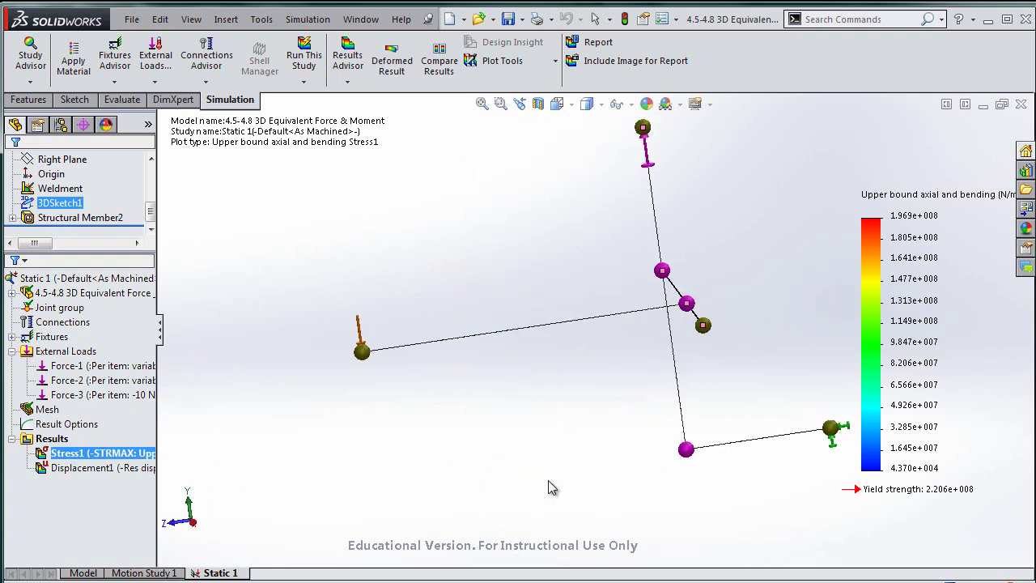
right_click(48, 439)
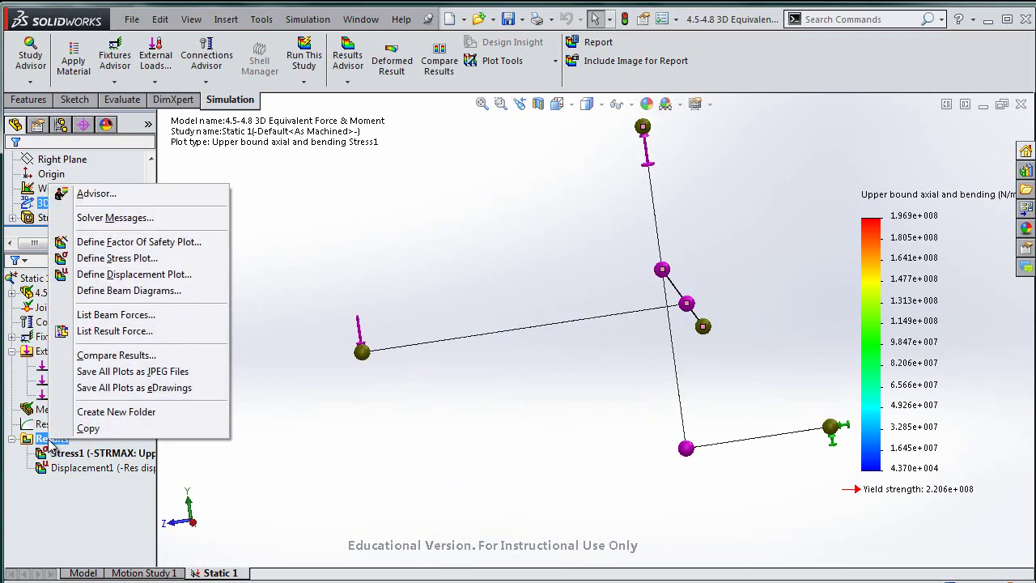
Step: List reaction forces at fixed Joint<2, 1>: FRes 9.85 N, MRes 117 N·m
click(128, 332)
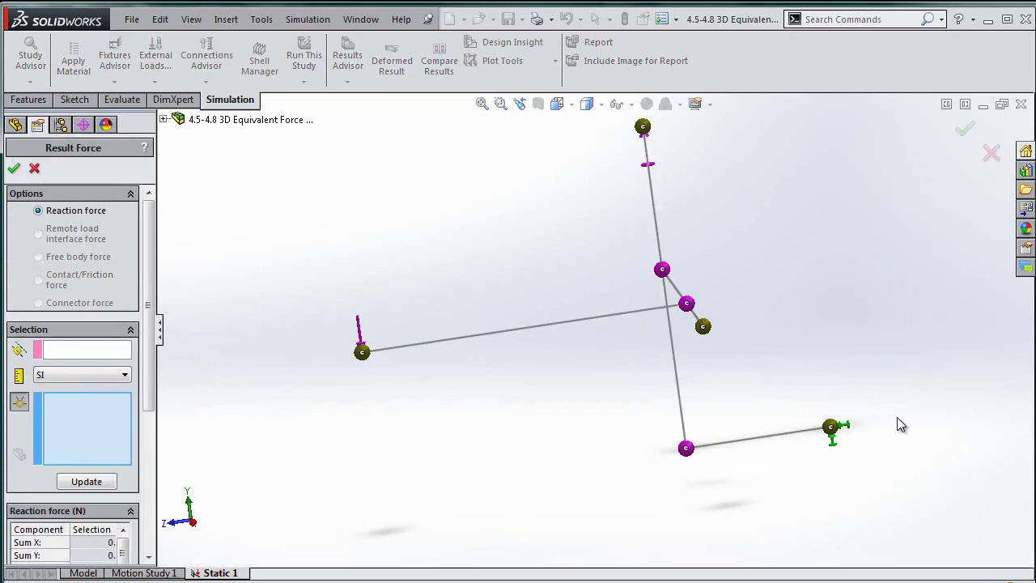
middle_drag(897, 418, 913, 440)
scroll(736, 387, down, 5)
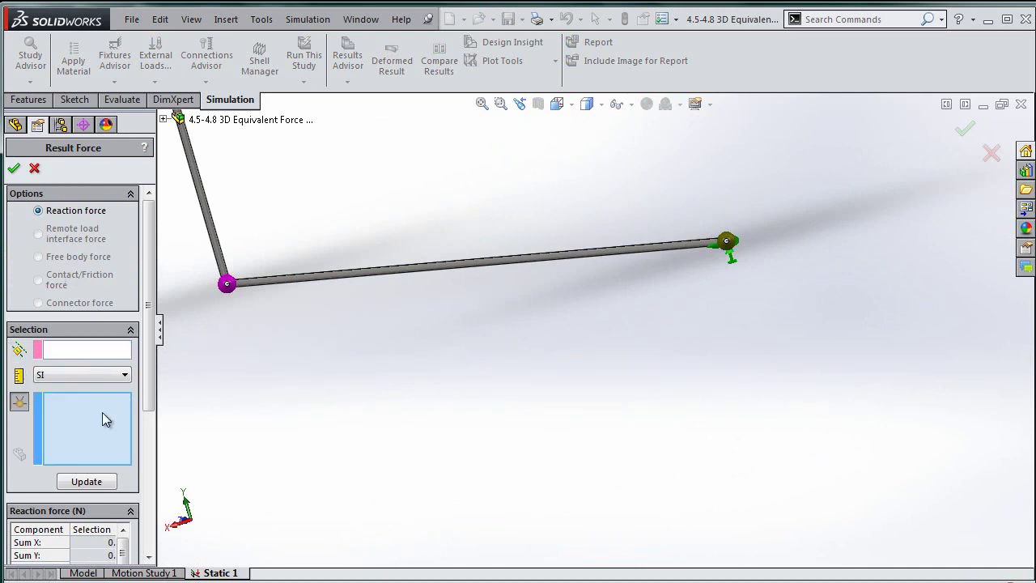
scroll(704, 259, down, 5)
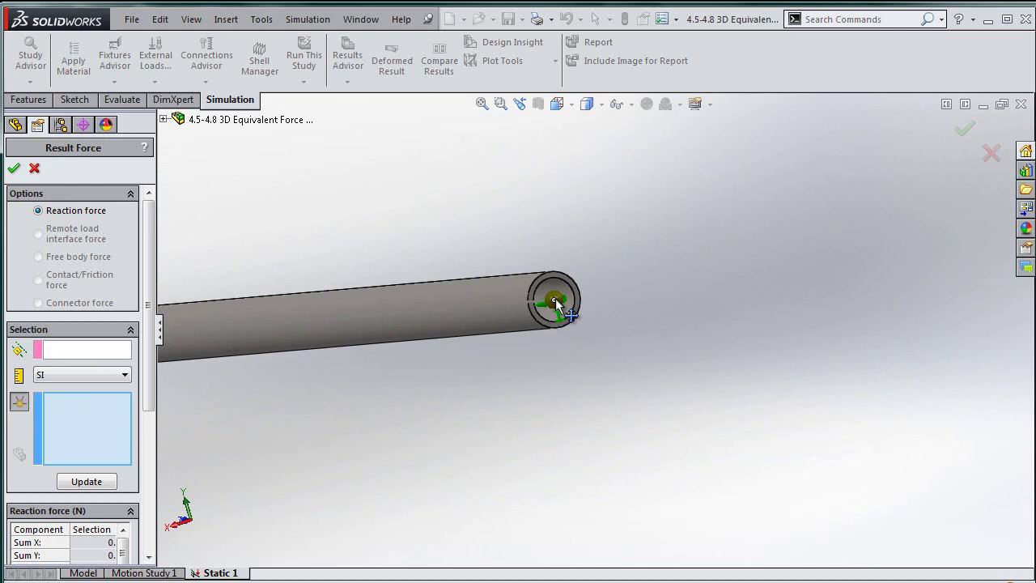
click(555, 301)
click(102, 483)
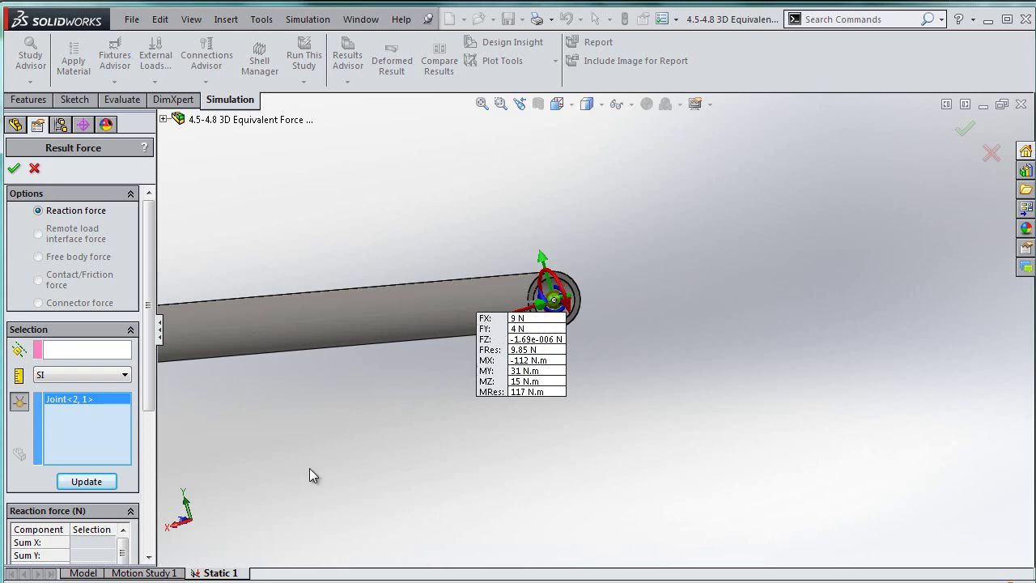
middle_drag(309, 468, 490, 505)
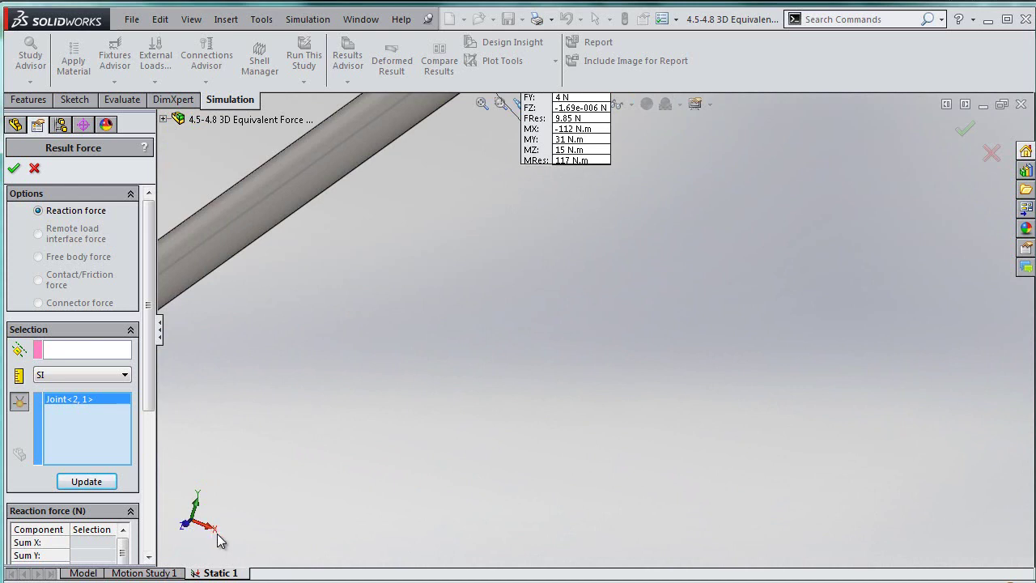
scroll(523, 220, up, 1)
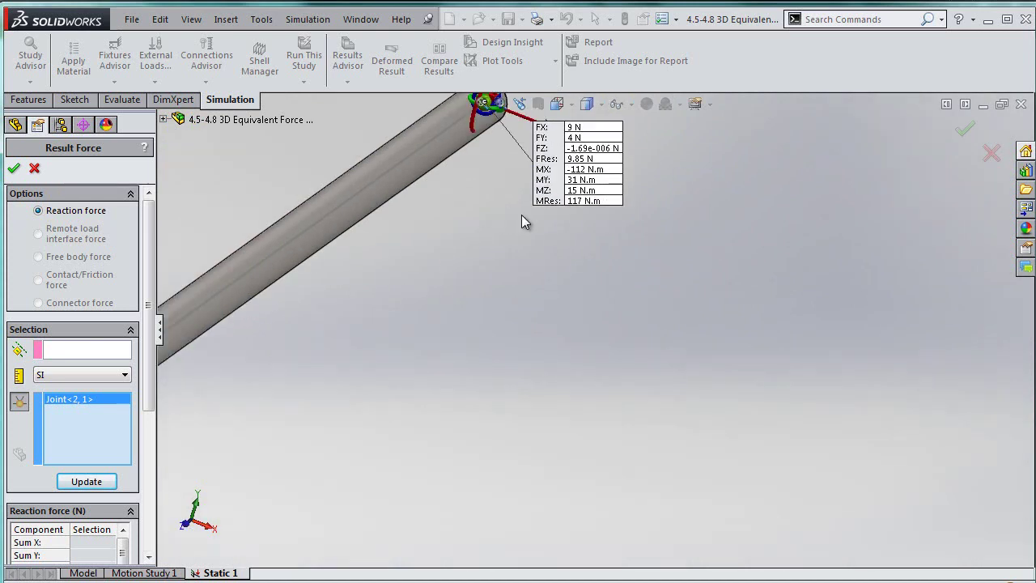